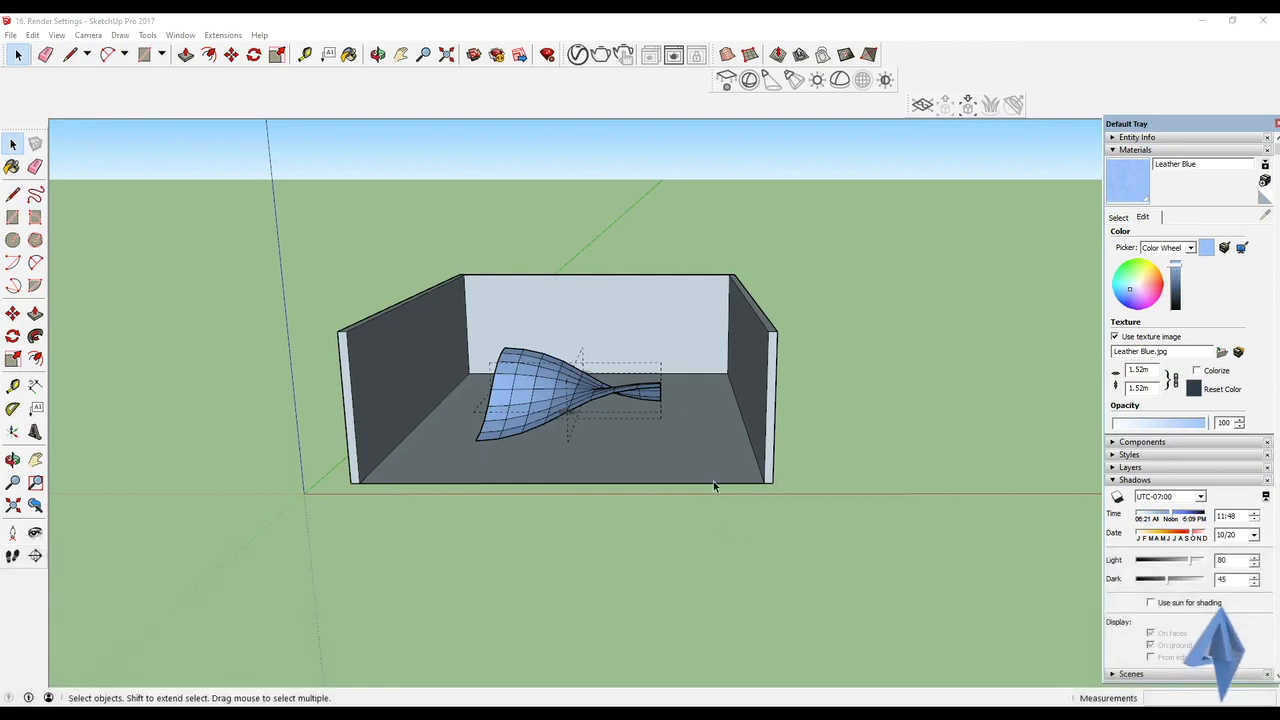
Step: Open the V-Ray Asset Editor's render settings, review the advanced setting groups, and place the editor beside the model
left_click(578, 57)
left_click_drag(81, 124, 285, 125)
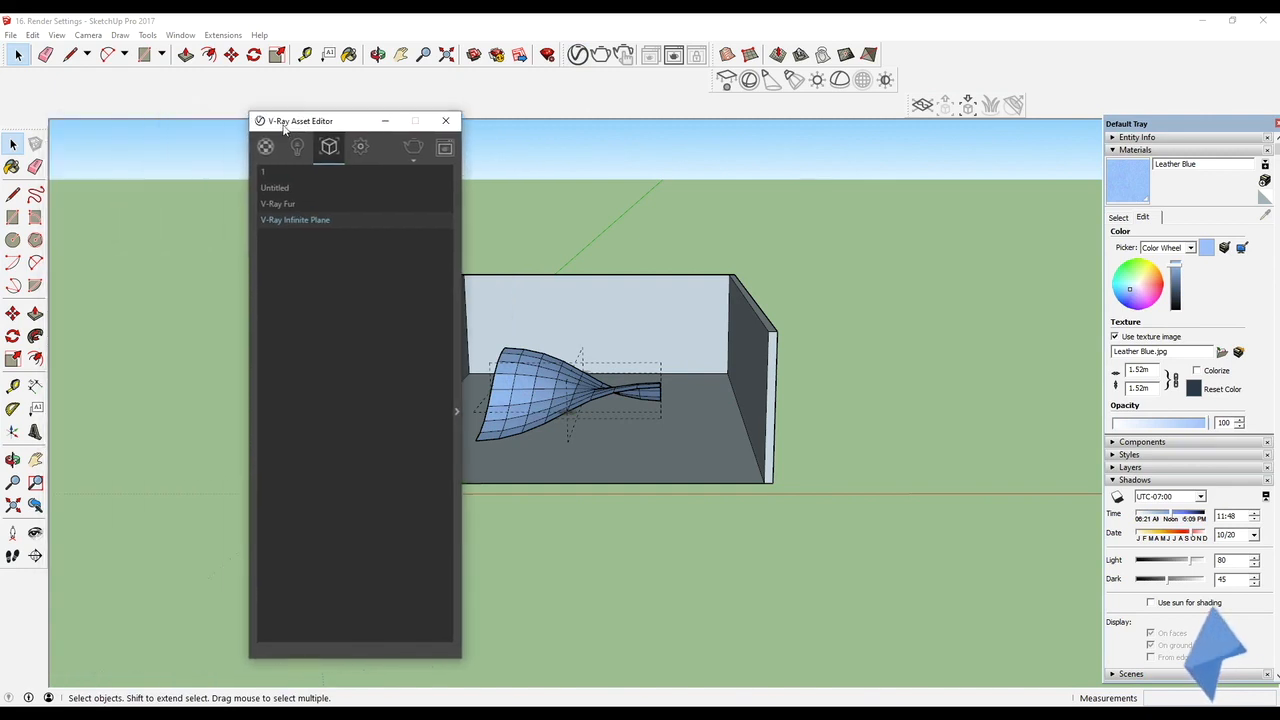
left_click(360, 150)
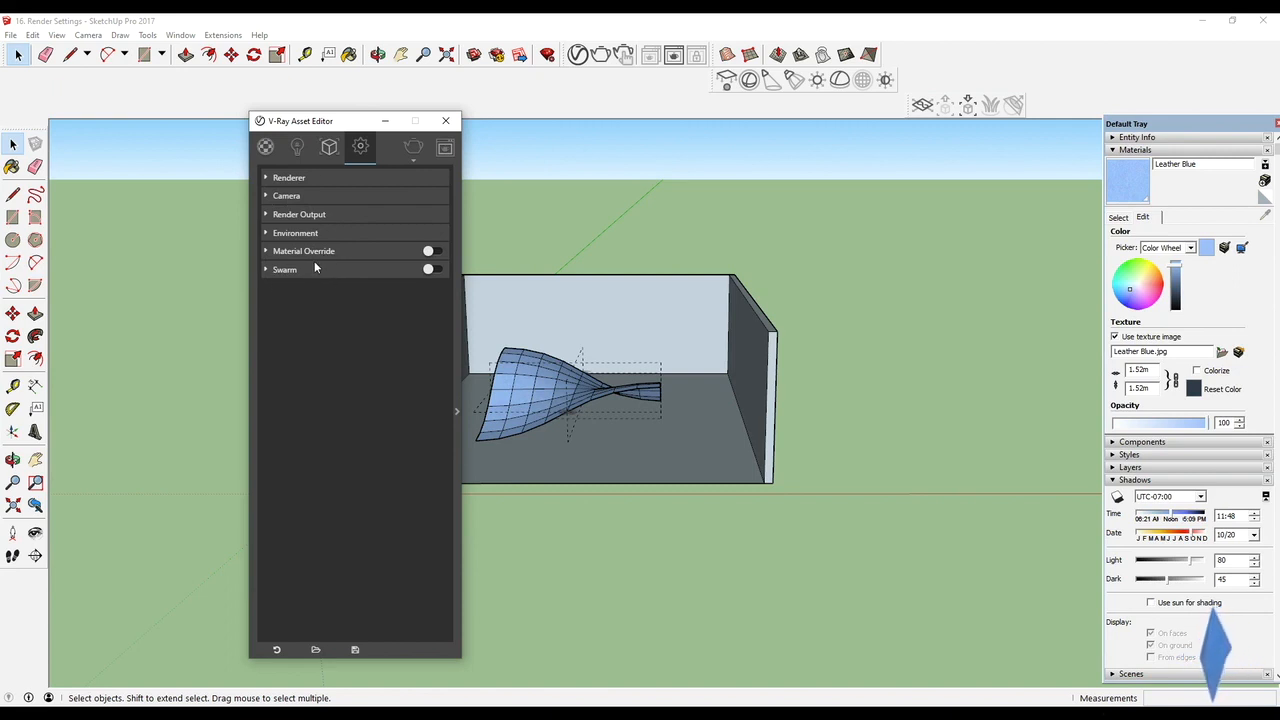
left_click(456, 410)
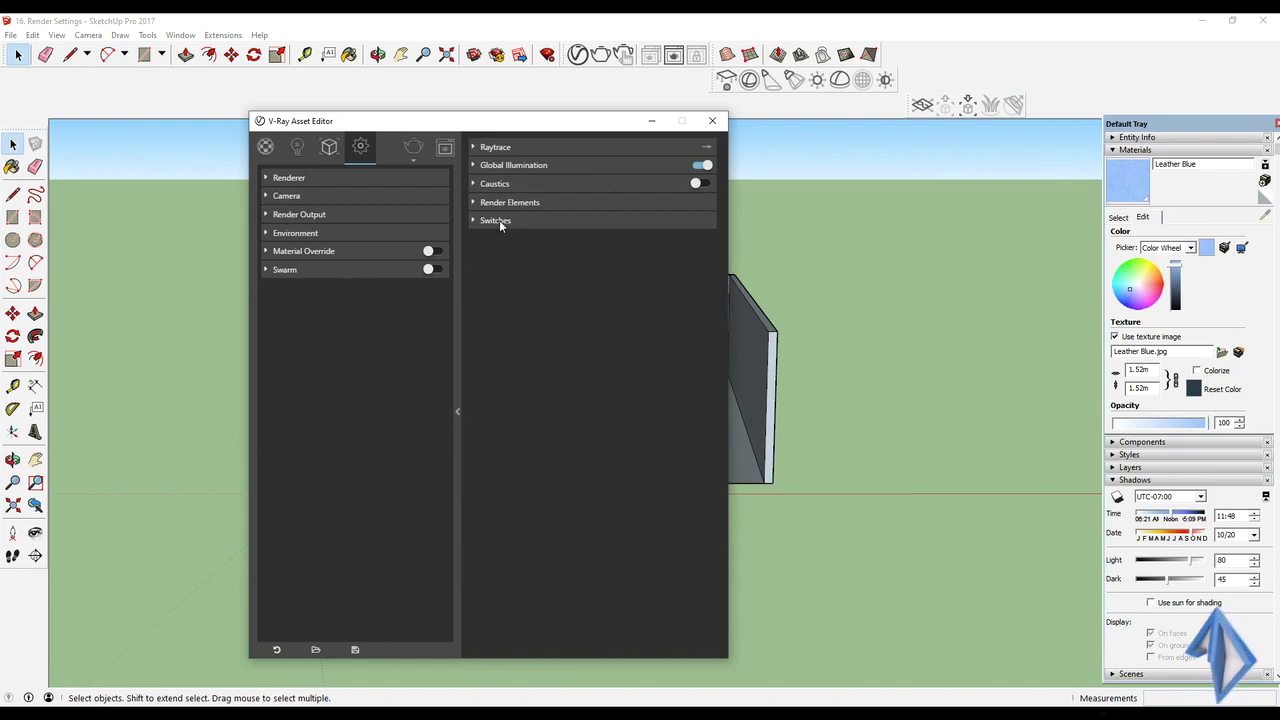
left_click(456, 412)
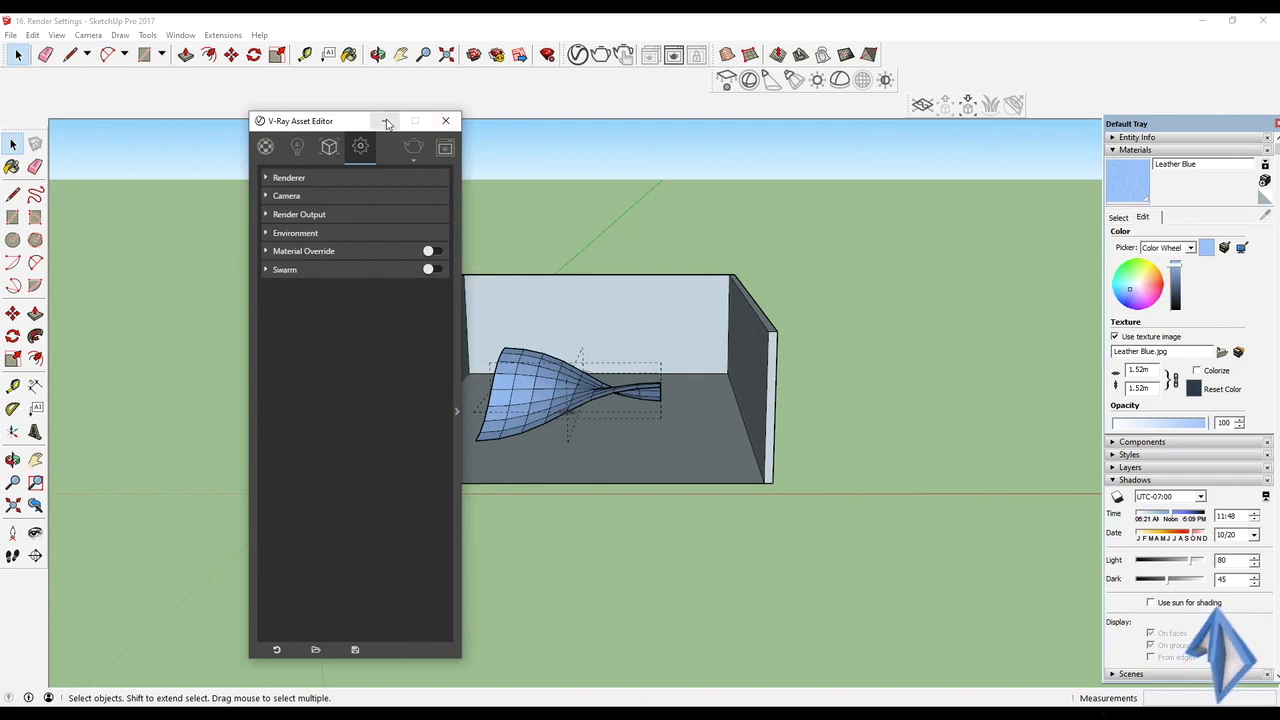
left_click_drag(342, 122, 181, 118)
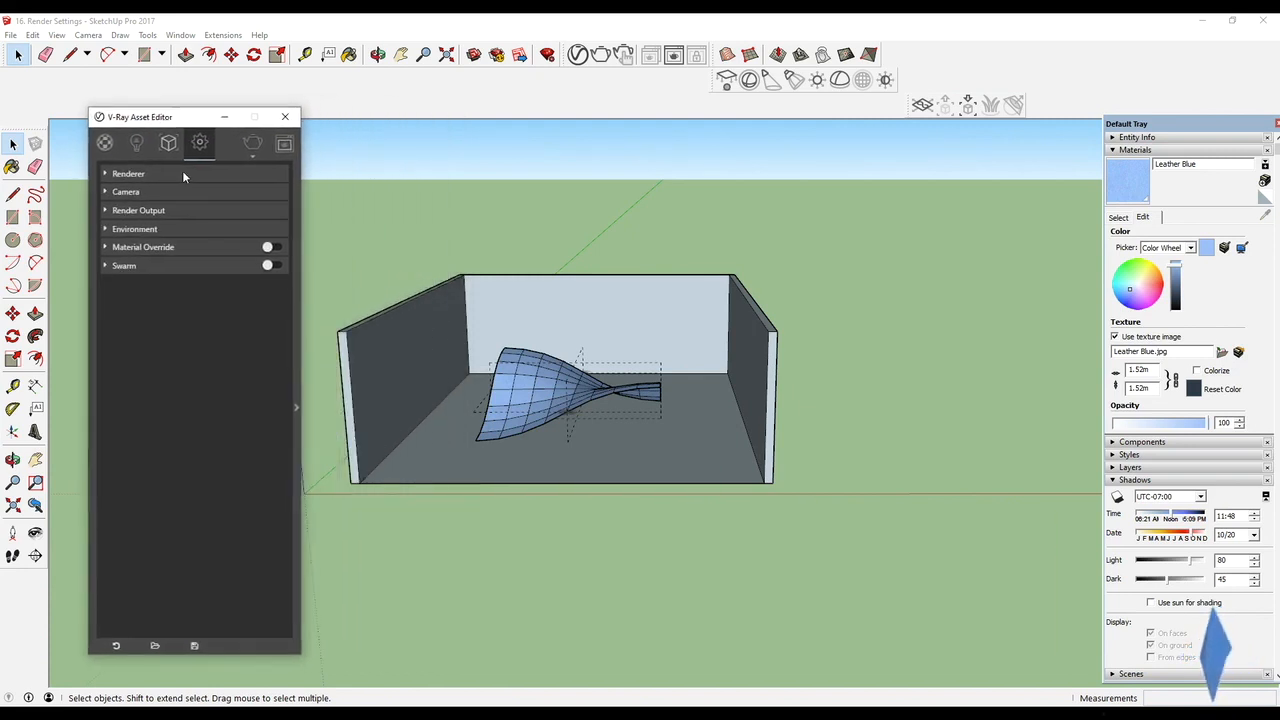
Step: Set the render quality to Medium, render a low front view of the walled room, and check the fur detail
left_click(108, 175)
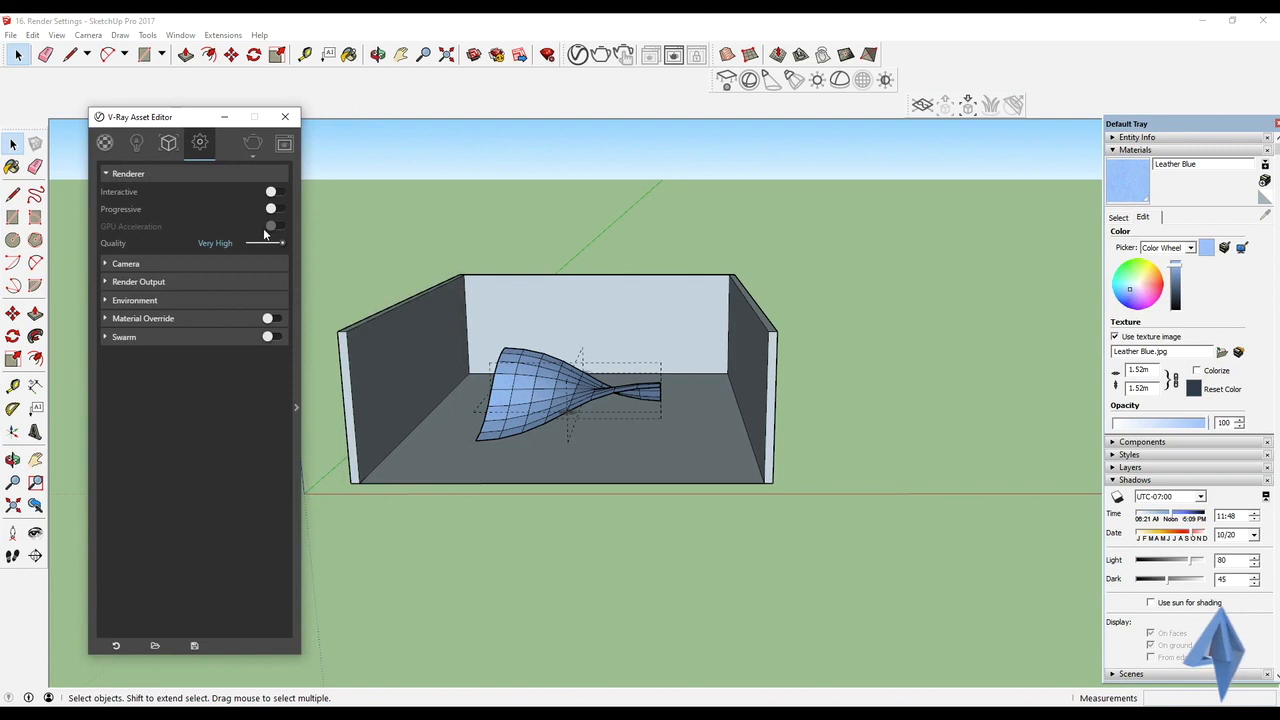
left_click_drag(282, 243, 263, 250)
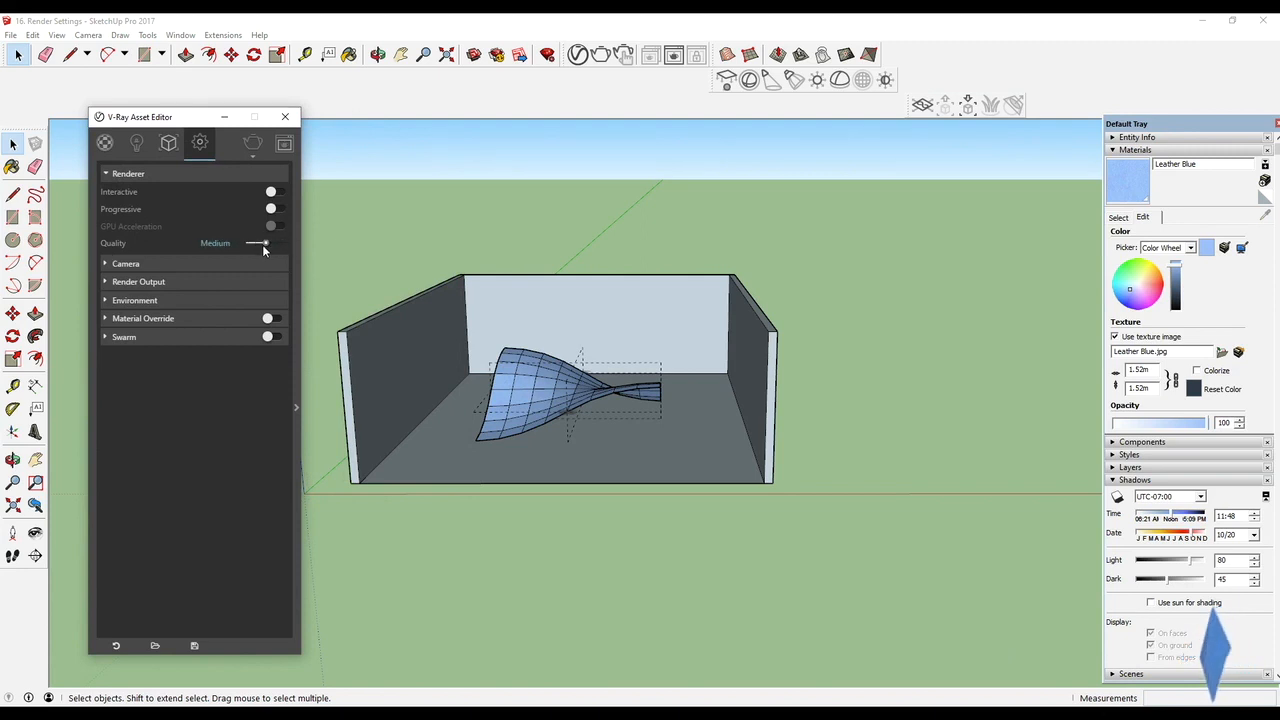
middle_click_drag(528, 318, 486, 286)
scroll(540, 301, "down", 2)
scroll(463, 306, "up", 2)
key("space")
left_click(252, 143)
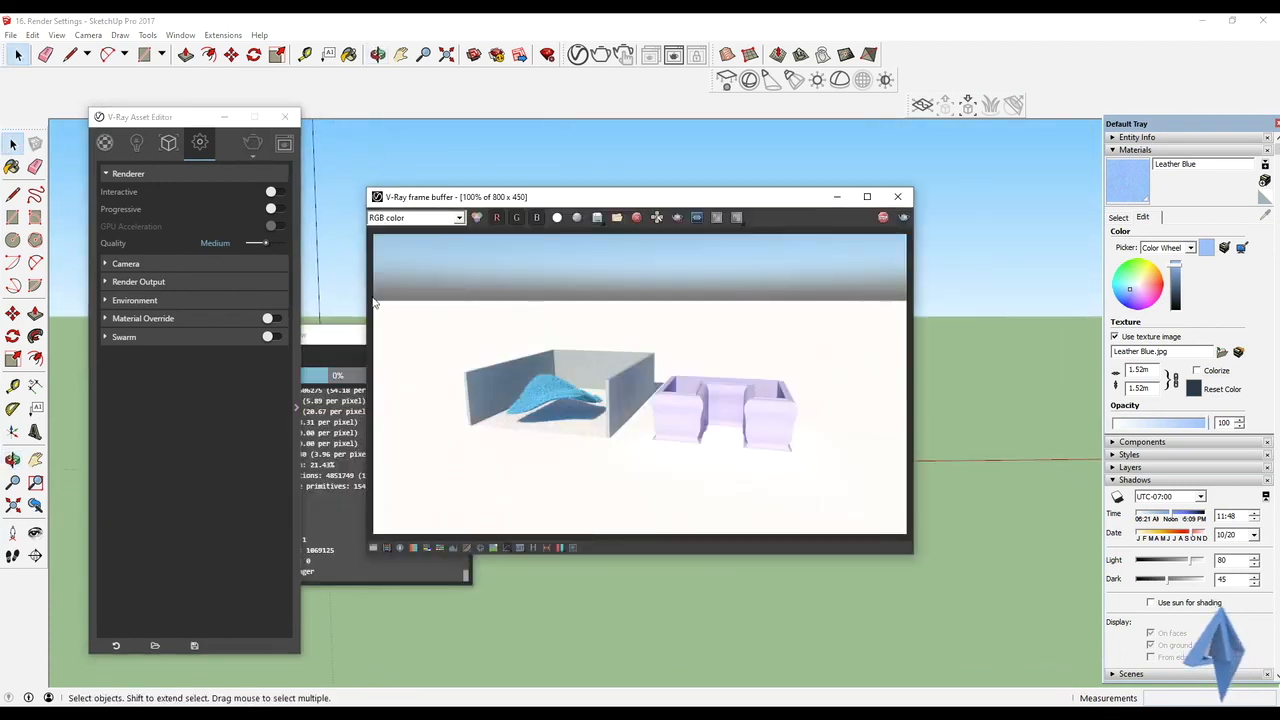
scroll(610, 350, "up", 1)
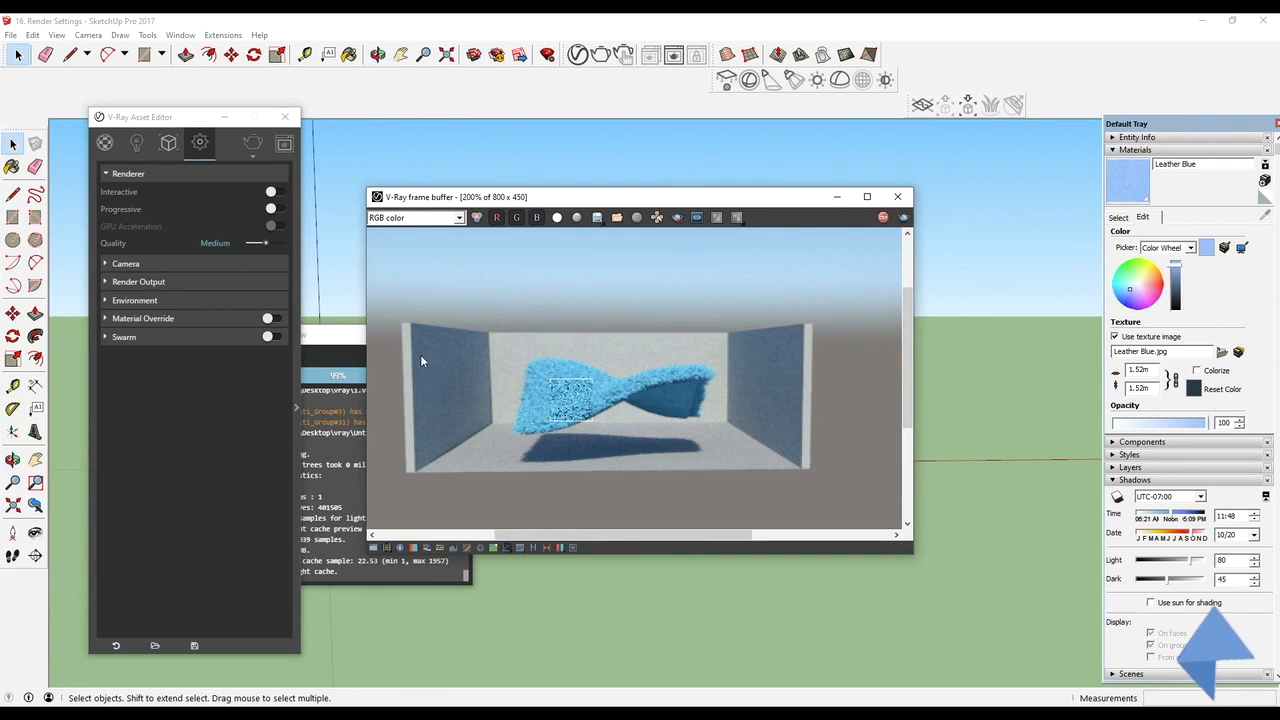
scroll(598, 415, "down", 1)
scroll(590, 393, "up", 1)
scroll(587, 382, "down", 1)
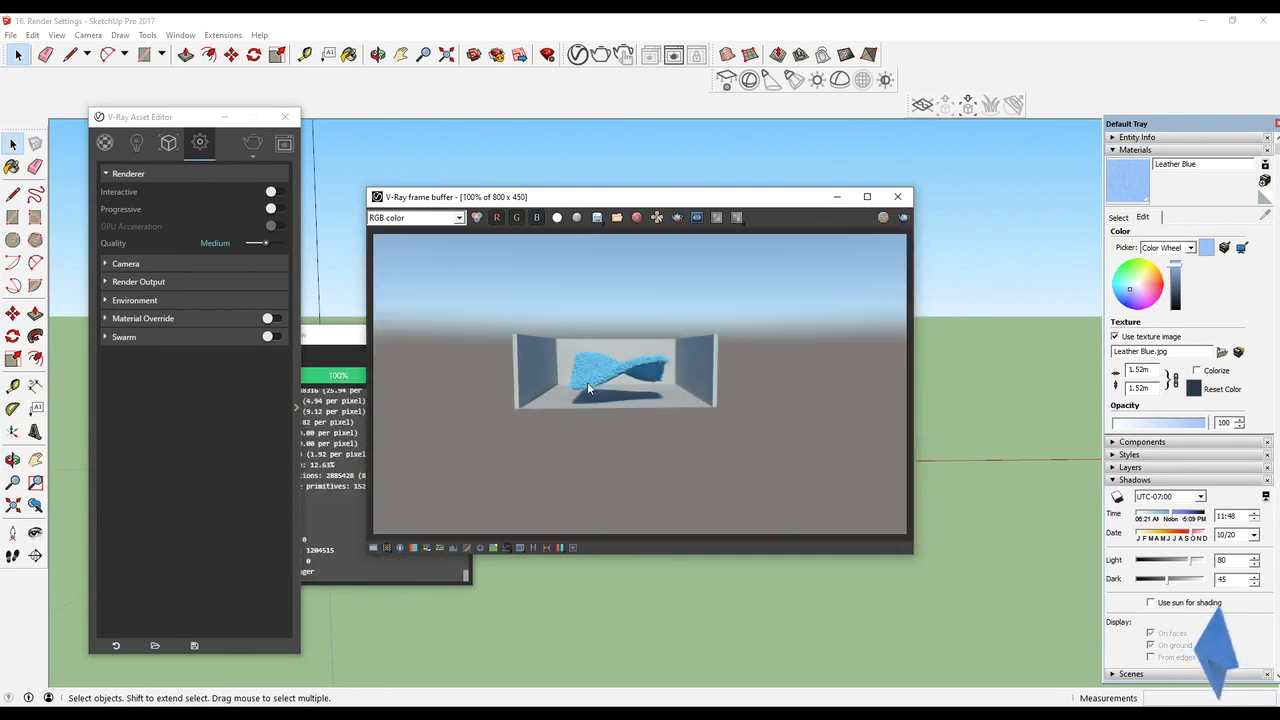
scroll(596, 323, "up", 1)
Step: Set the render quality to Very High, clear the previous image, and render the same view again
left_click_drag(265, 244, 286, 242)
left_click(636, 220)
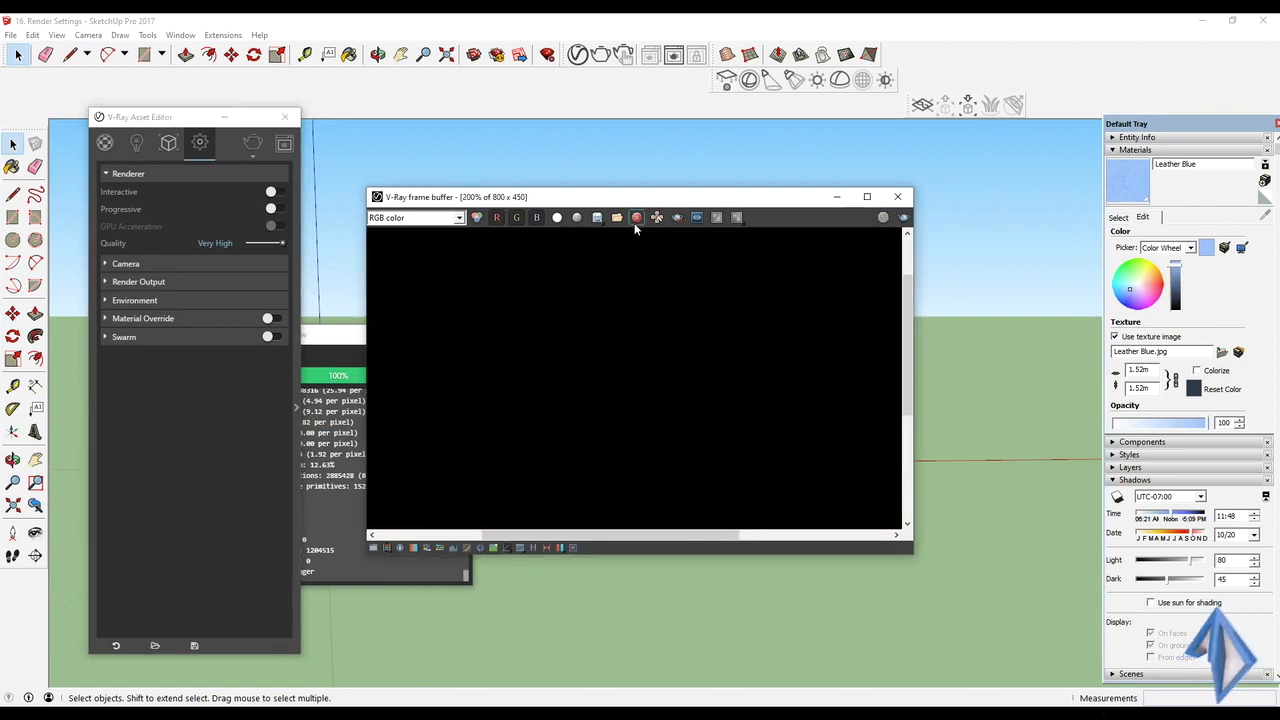
left_click(897, 196)
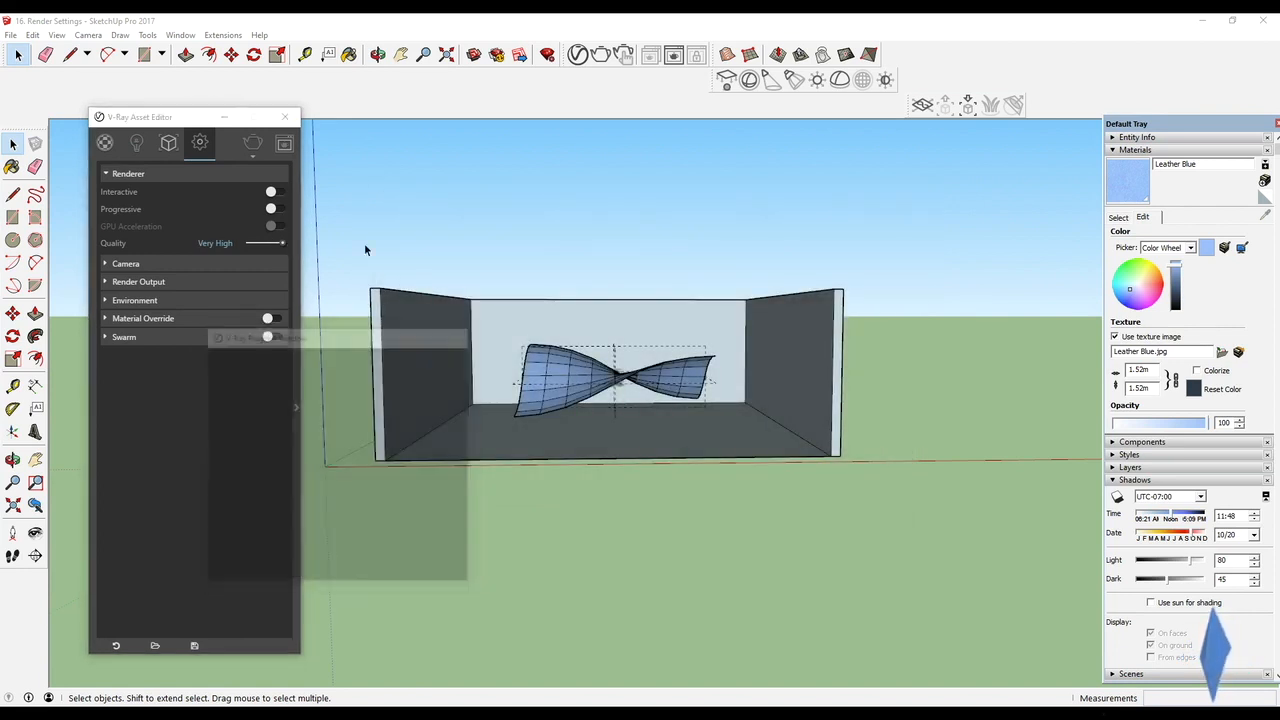
left_click(252, 143)
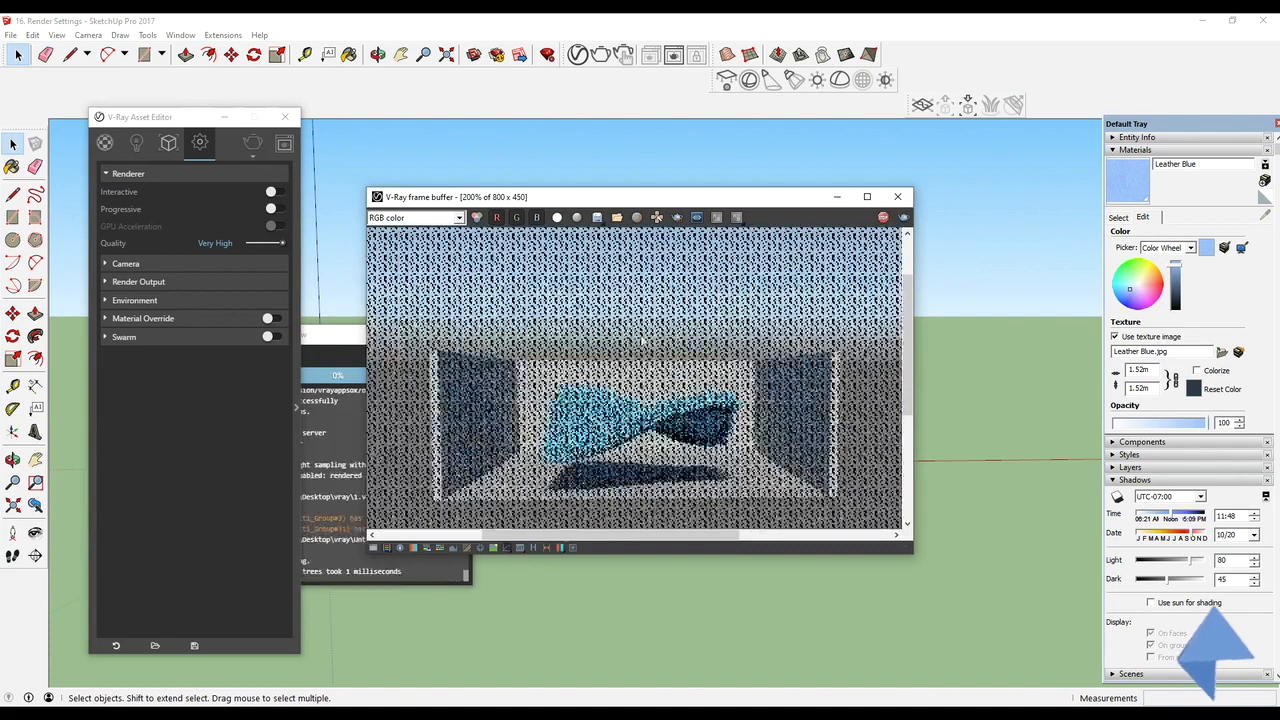
scroll(638, 390, "up", 1)
scroll(553, 328, "down", 1)
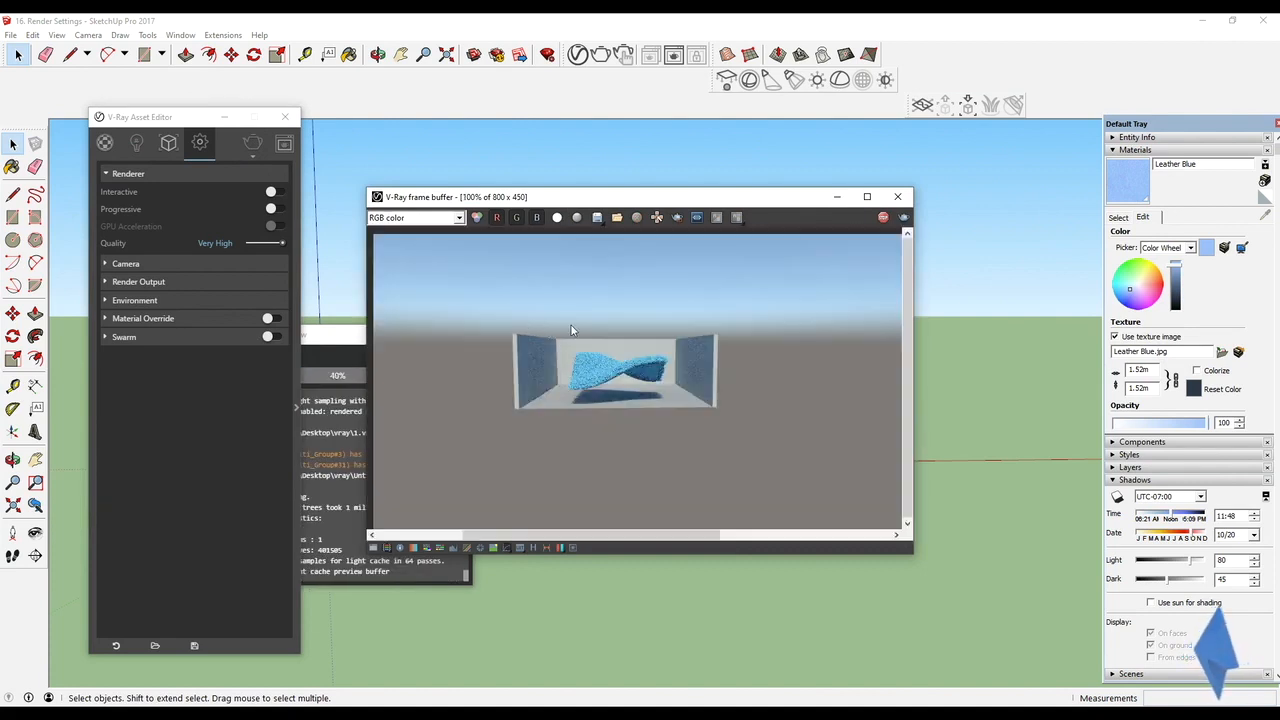
scroll(576, 326, "up", 1)
Step: Arrange the render progress window and the frame buffer so the quality setting and the rendered room can both be seen
left_click_drag(340, 344, 311, 298)
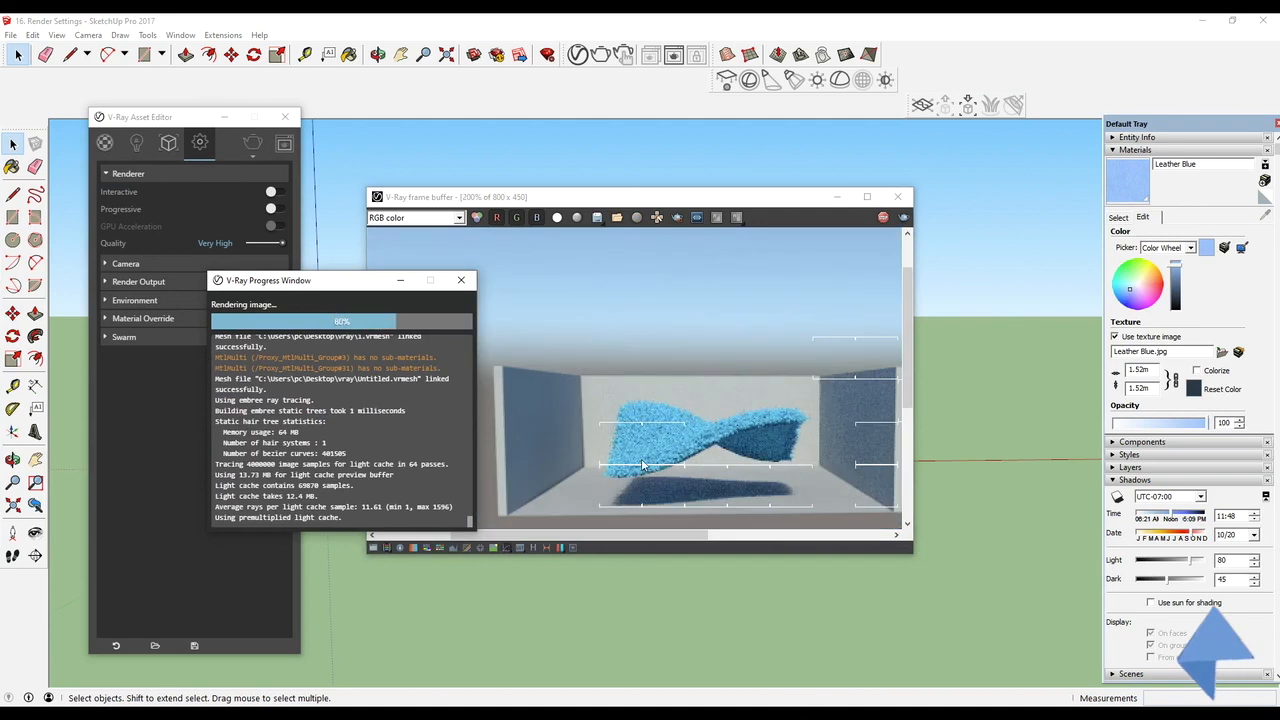
left_click(658, 485)
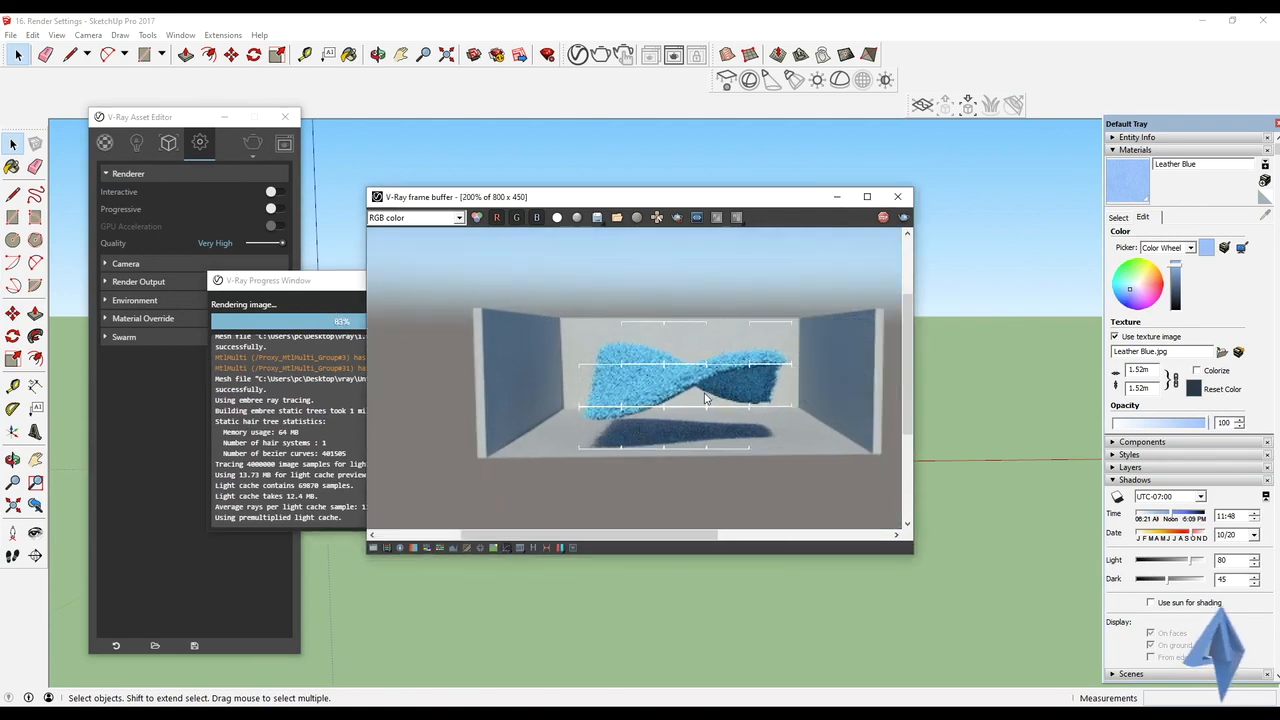
left_click_drag(682, 196, 753, 196)
left_click_drag(363, 287, 357, 256)
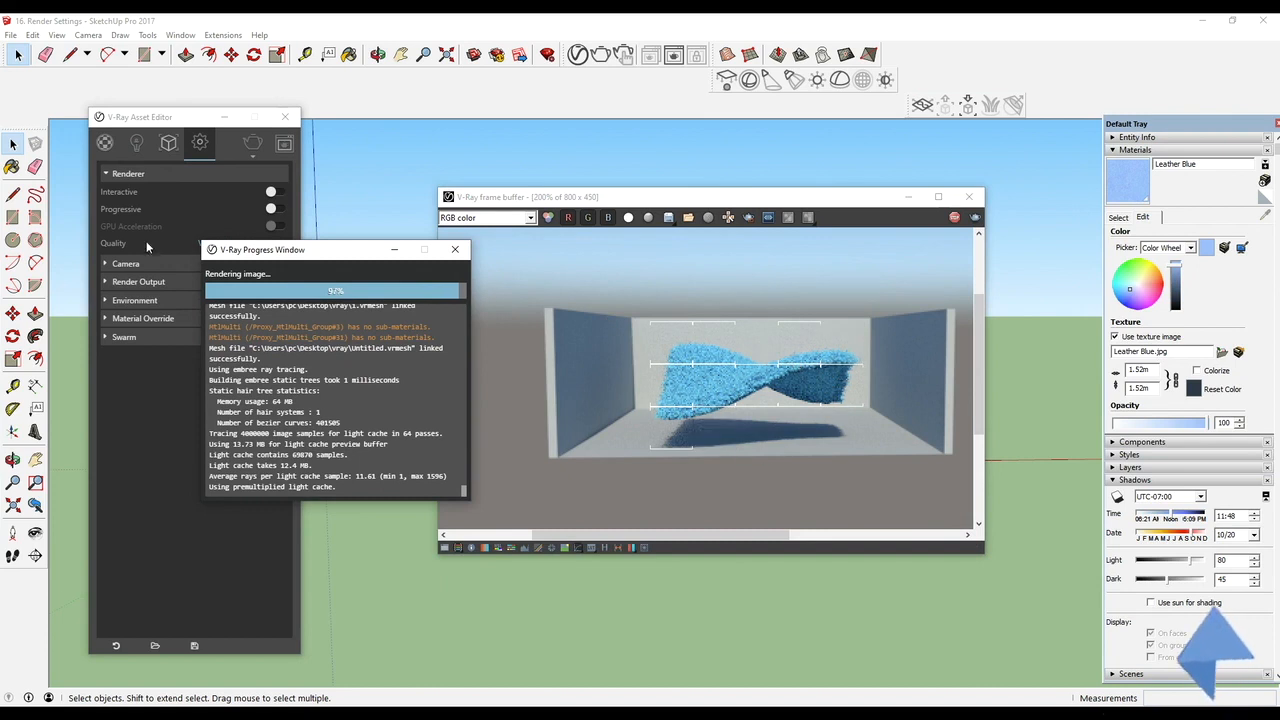
left_click_drag(306, 251, 382, 259)
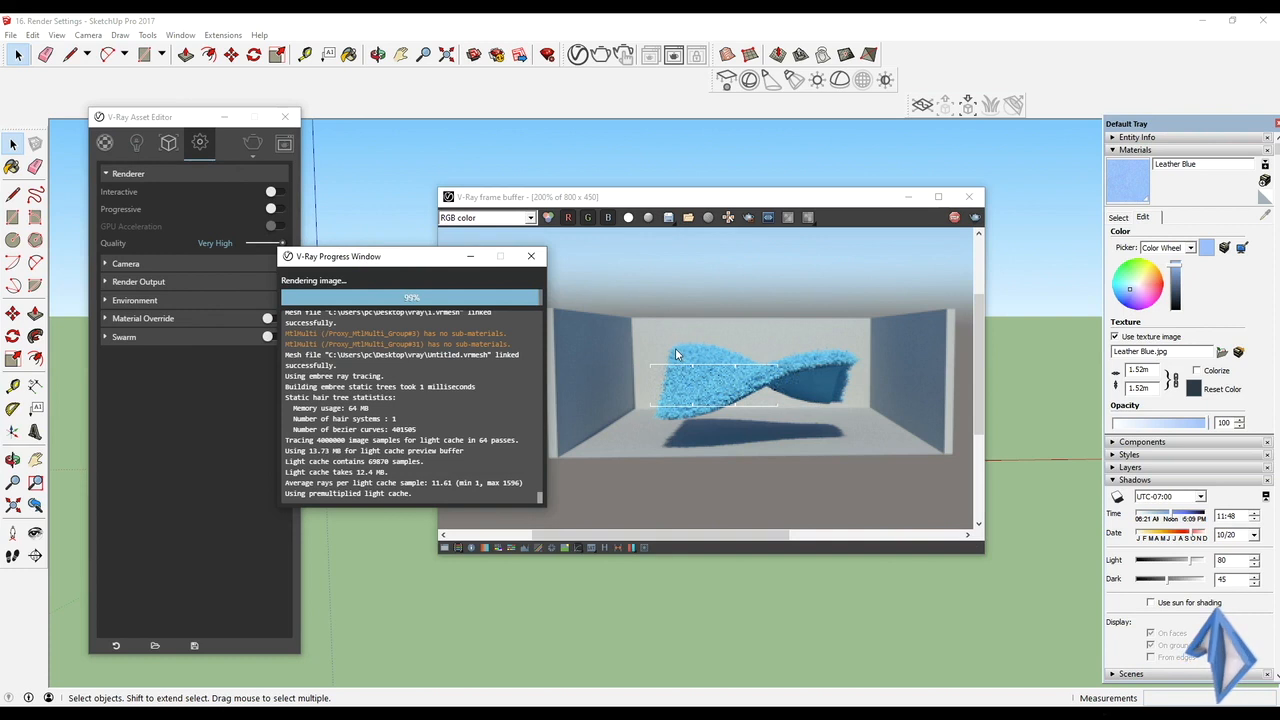
Step: Examine the fur detail in the Very High render until it finishes, and close the progress window
scroll(716, 358, "up", 2)
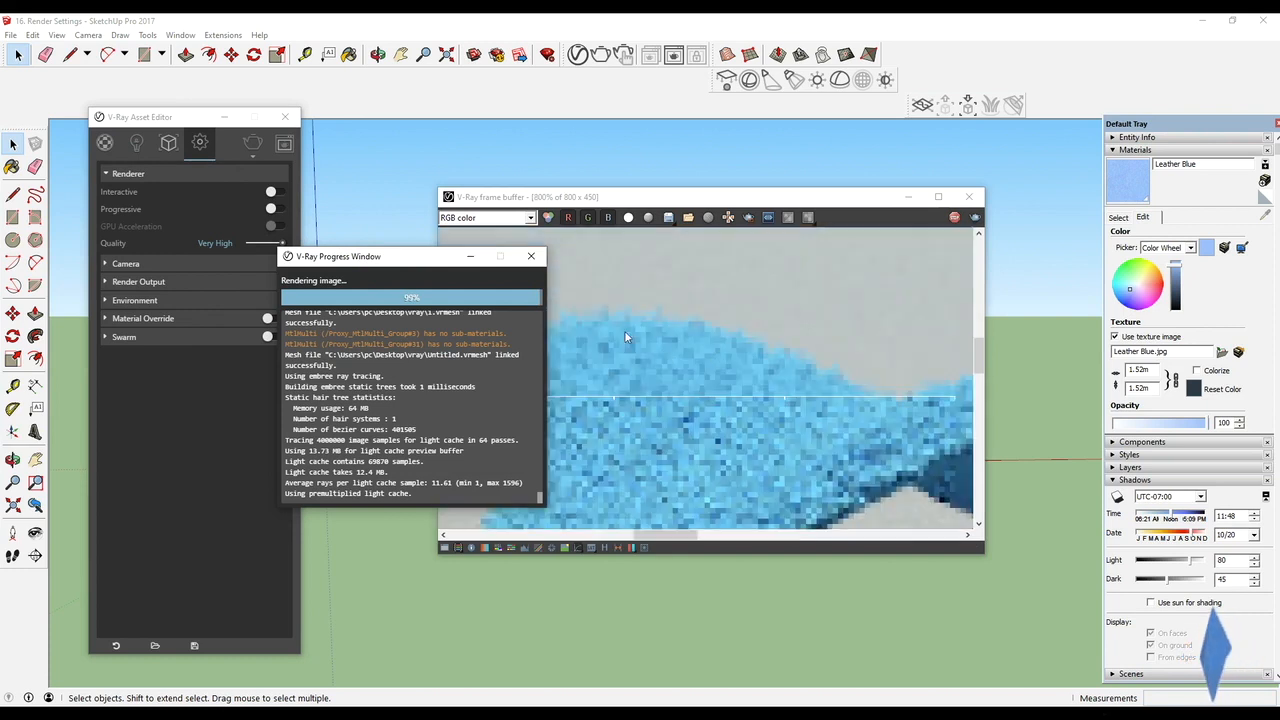
scroll(633, 337, "down", 2)
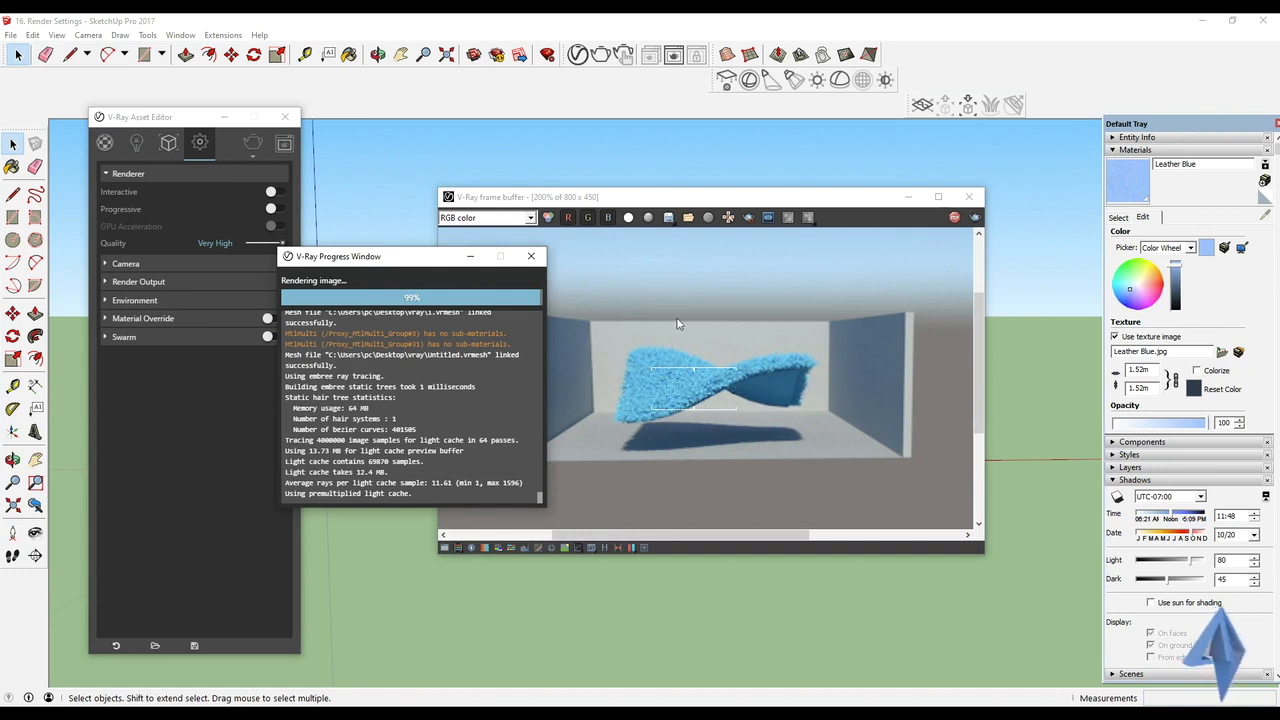
left_click_drag(386, 258, 383, 353)
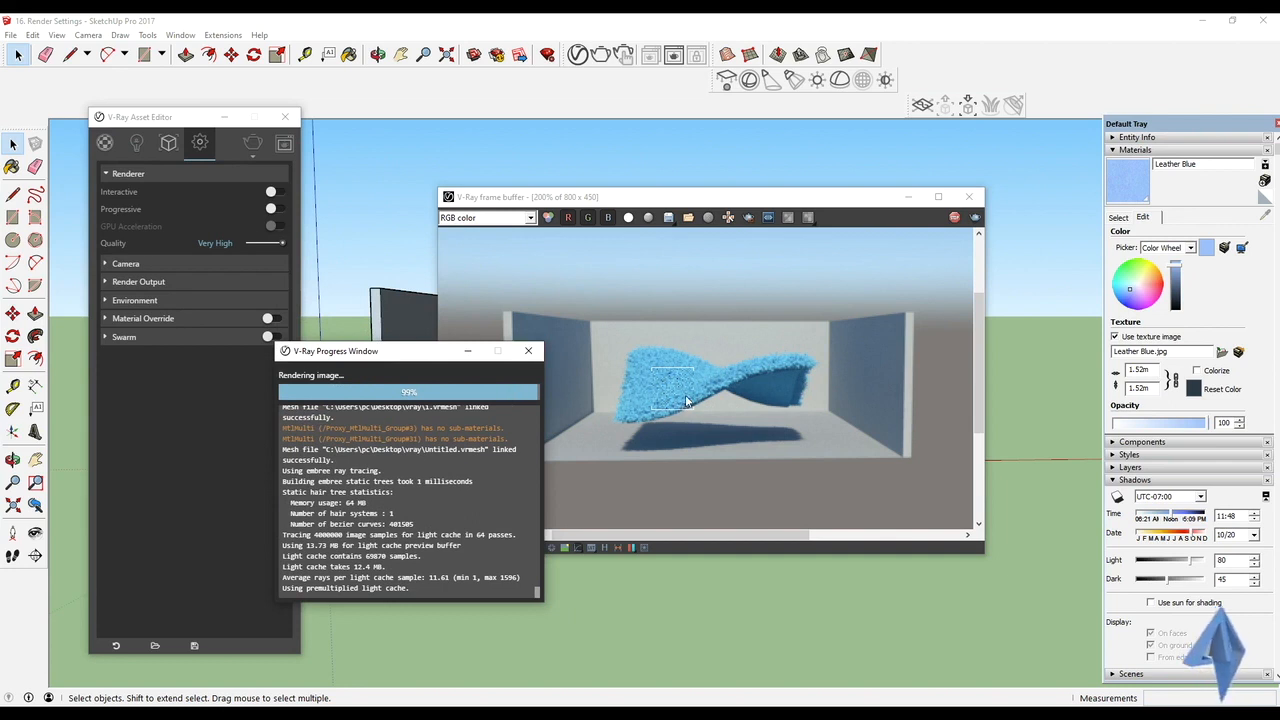
scroll(684, 398, "up", 1)
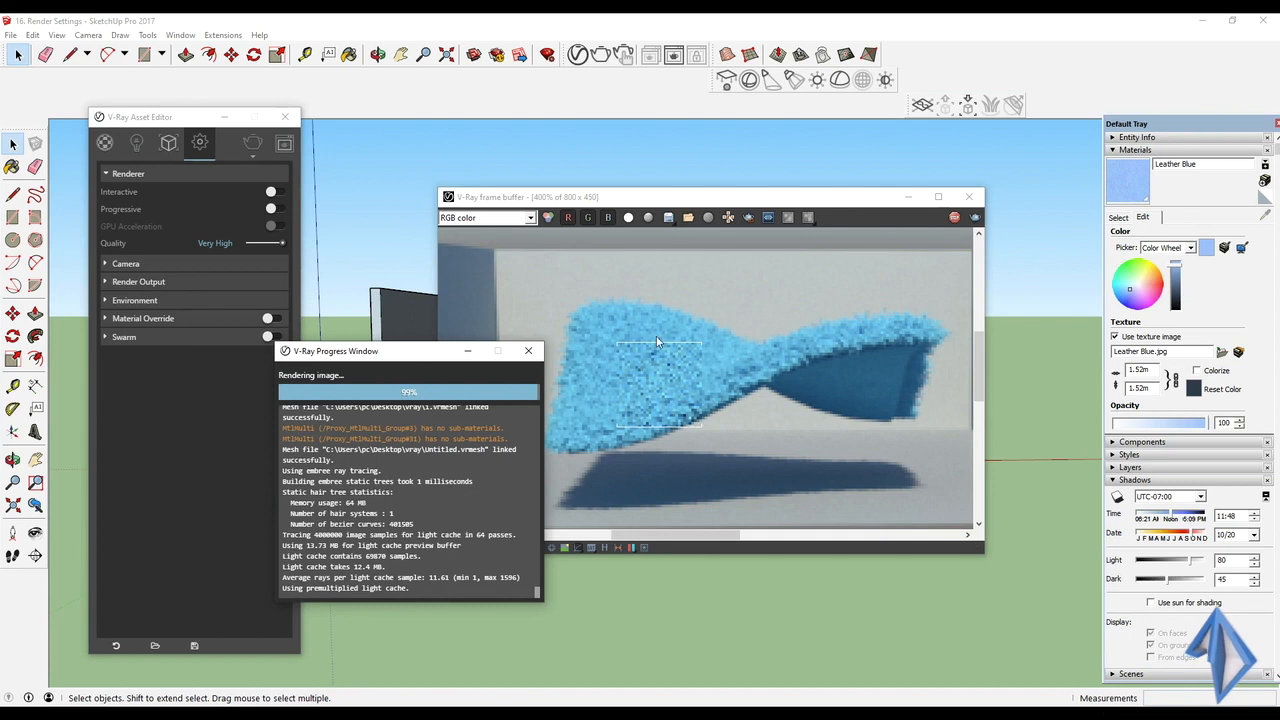
scroll(655, 386, "down", 2)
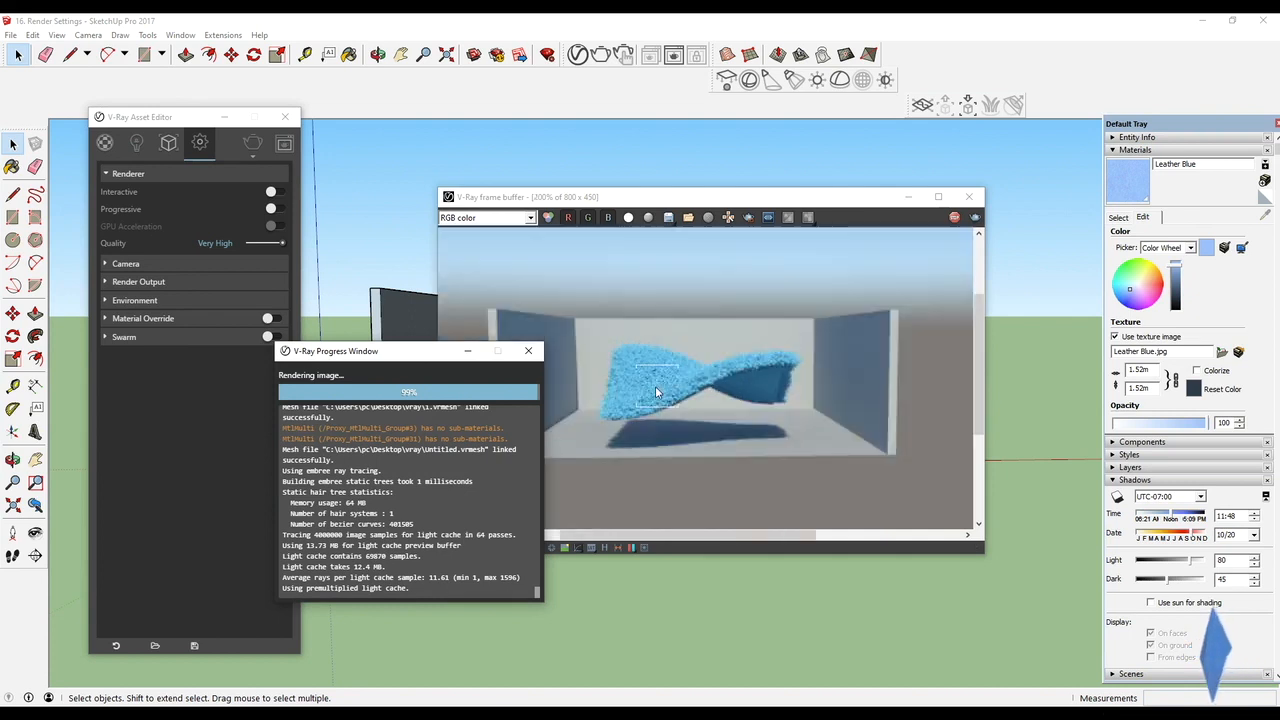
scroll(655, 386, "up", 1)
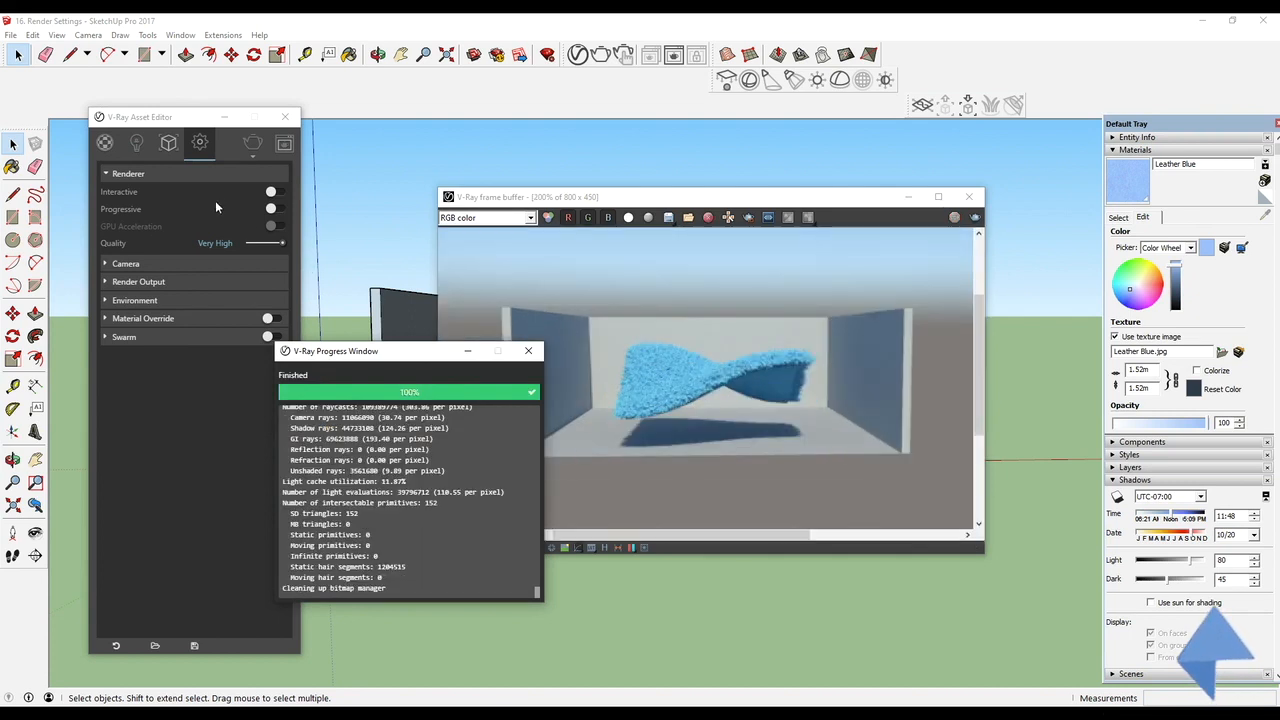
left_click(529, 352)
scroll(554, 398, "down", 3)
scroll(553, 340, "up", 3)
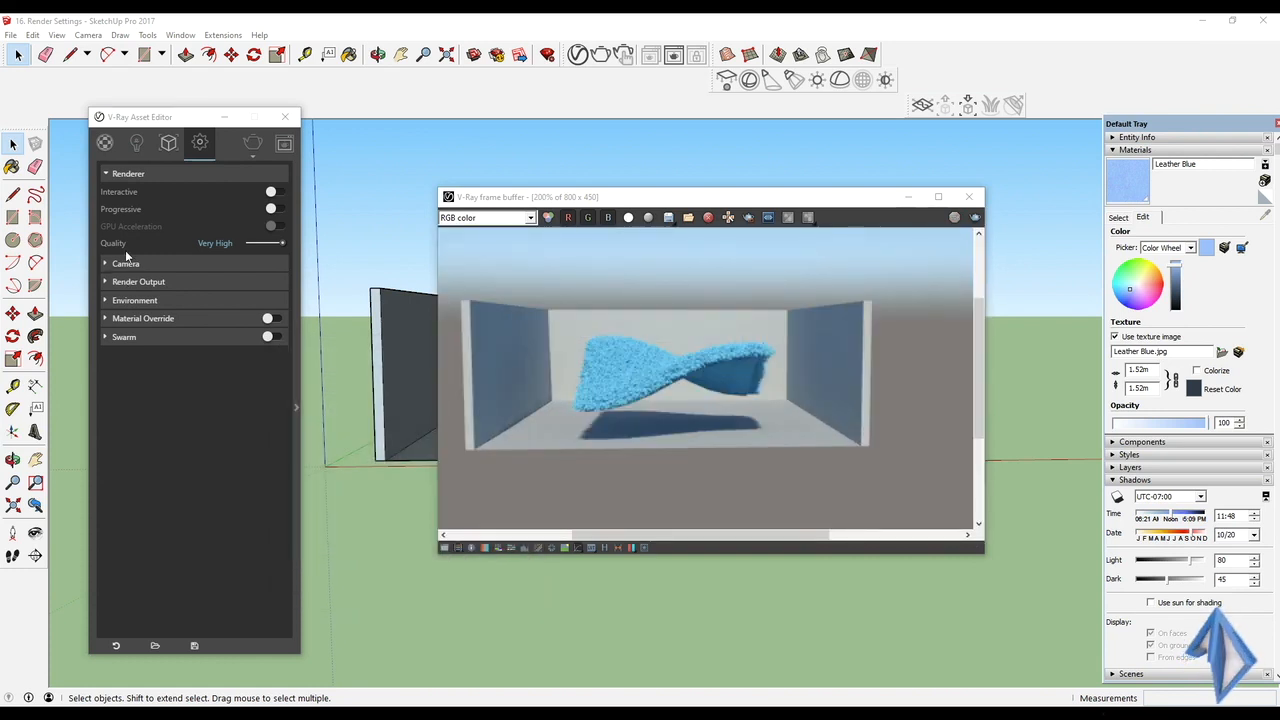
Step: Turn on Interactive rendering, start the render, and change the model view to update it live
left_click(277, 193)
left_click(253, 143)
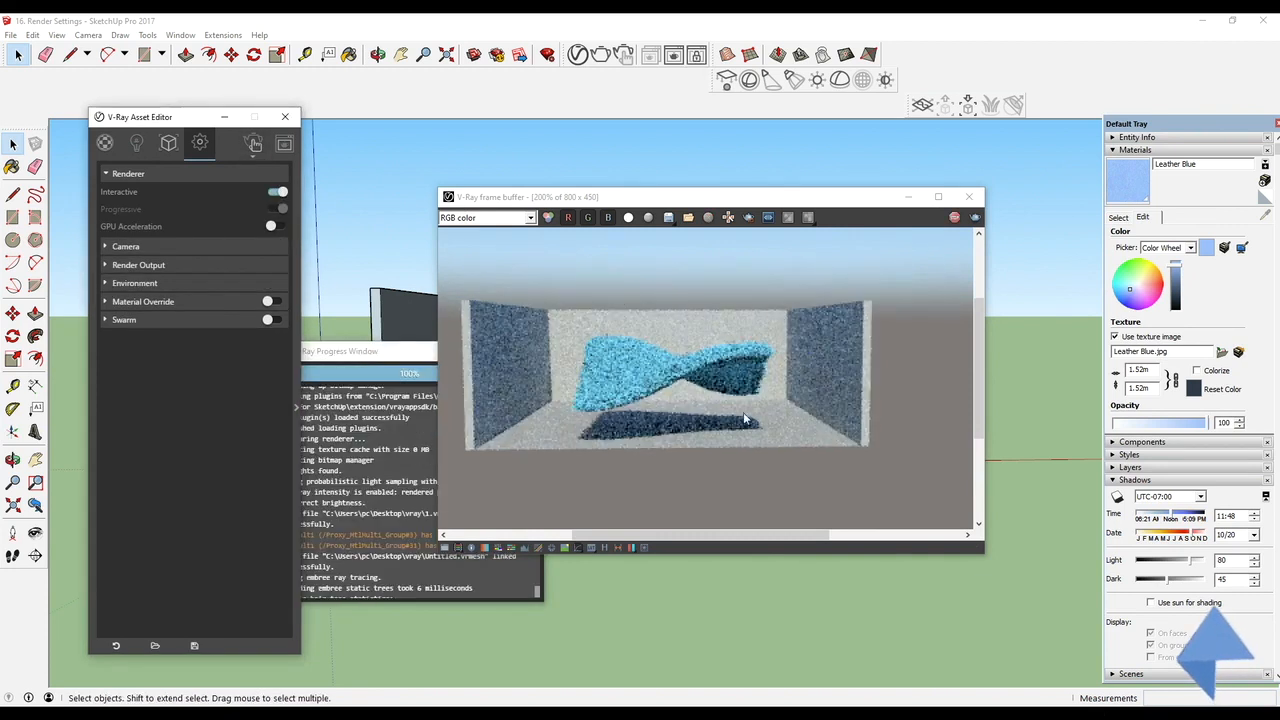
mouse_move(636, 602)
middle_mouse_down()
mouse_move(735, 602)
mouse_move(677, 637)
mouse_move(655, 603)
mouse_move(493, 589)
middle_mouse_up()
scroll(658, 600, "up", 2)
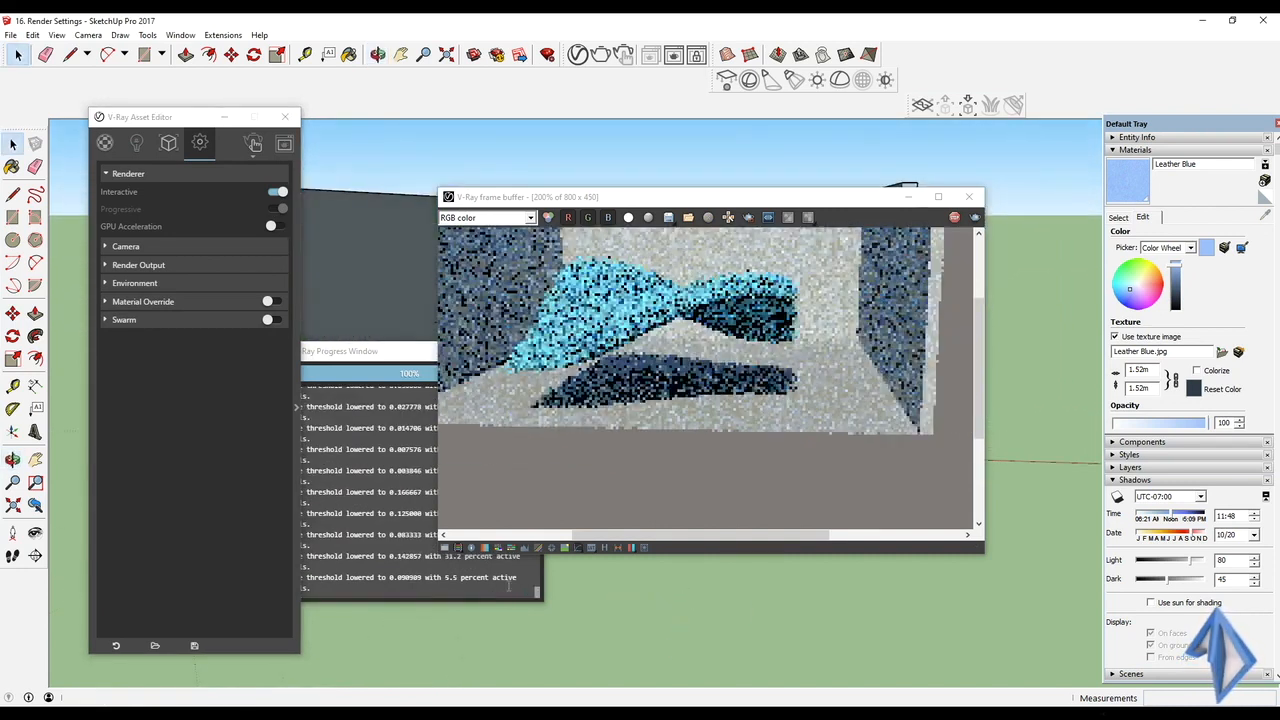
scroll(604, 598, "down", 4)
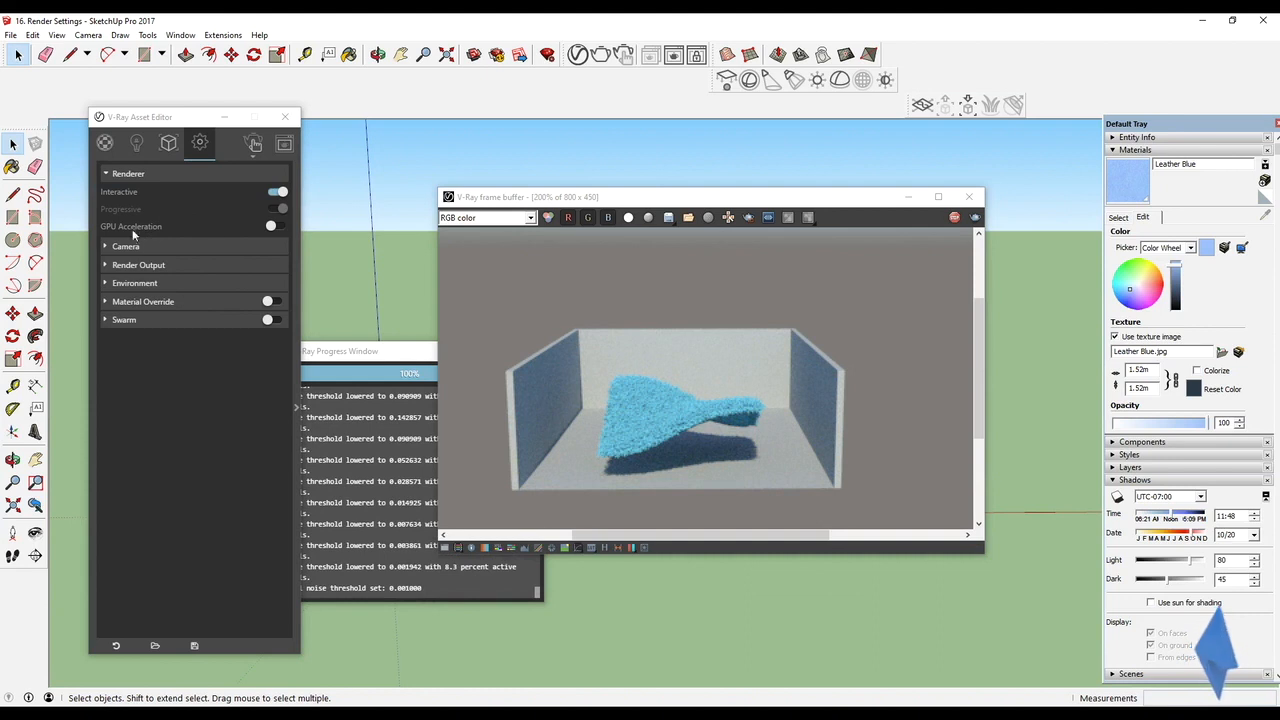
Step: Enable GPU Acceleration for the interactive render and check the fur detail from different model views
left_click(274, 226)
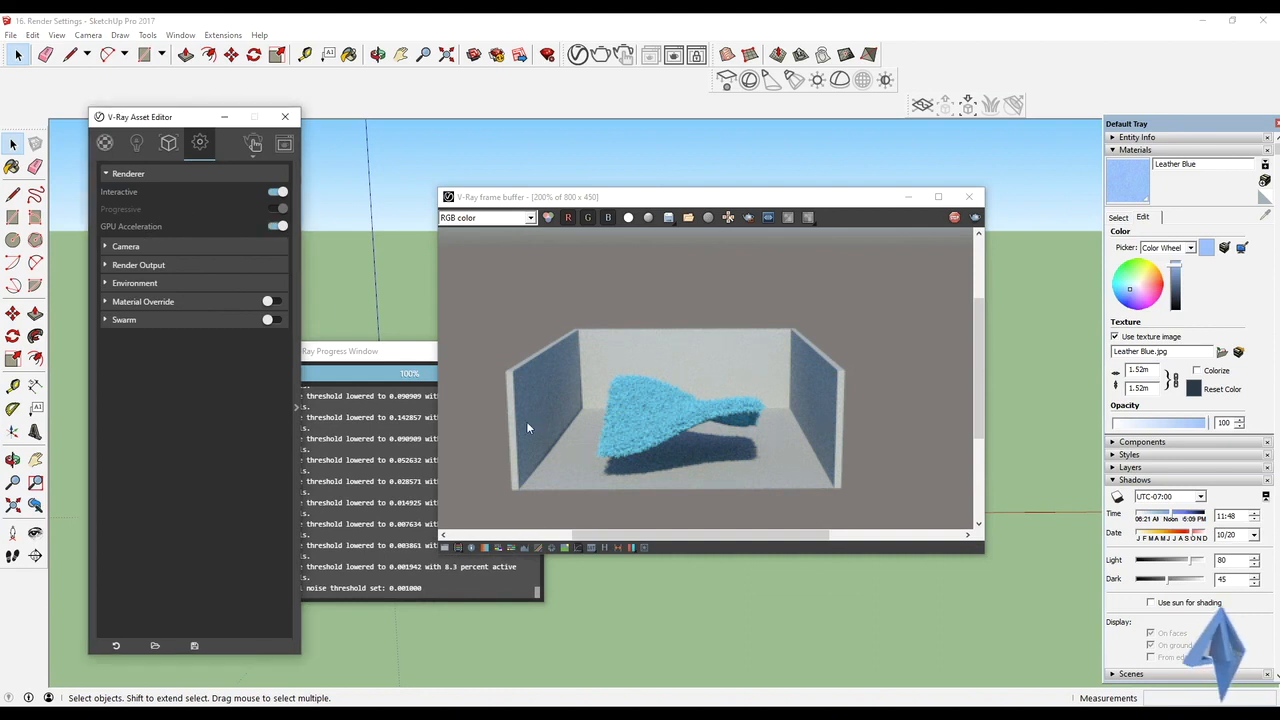
mouse_move(727, 630)
middle_mouse_down()
mouse_move(803, 575)
mouse_move(727, 578)
mouse_move(710, 595)
middle_mouse_up()
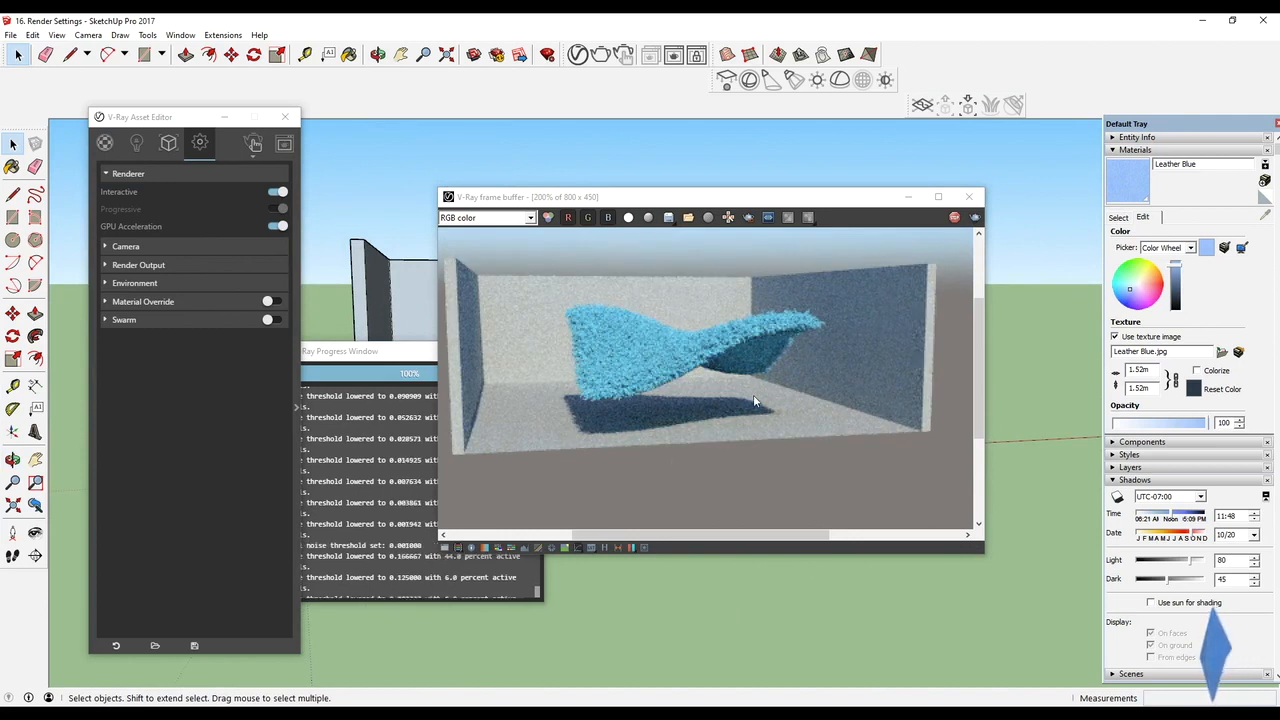
scroll(651, 350, "up", 2)
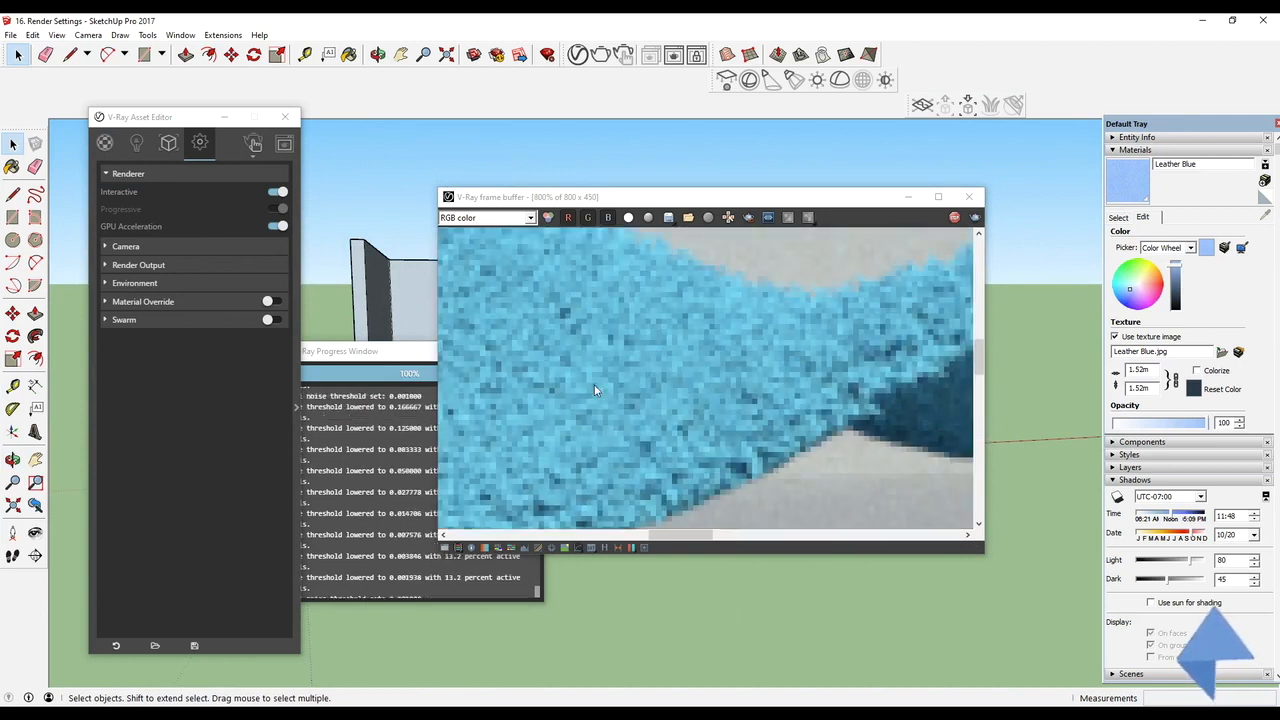
scroll(638, 334, "up", 1)
scroll(646, 367, "down", 1)
scroll(646, 372, "up", 1)
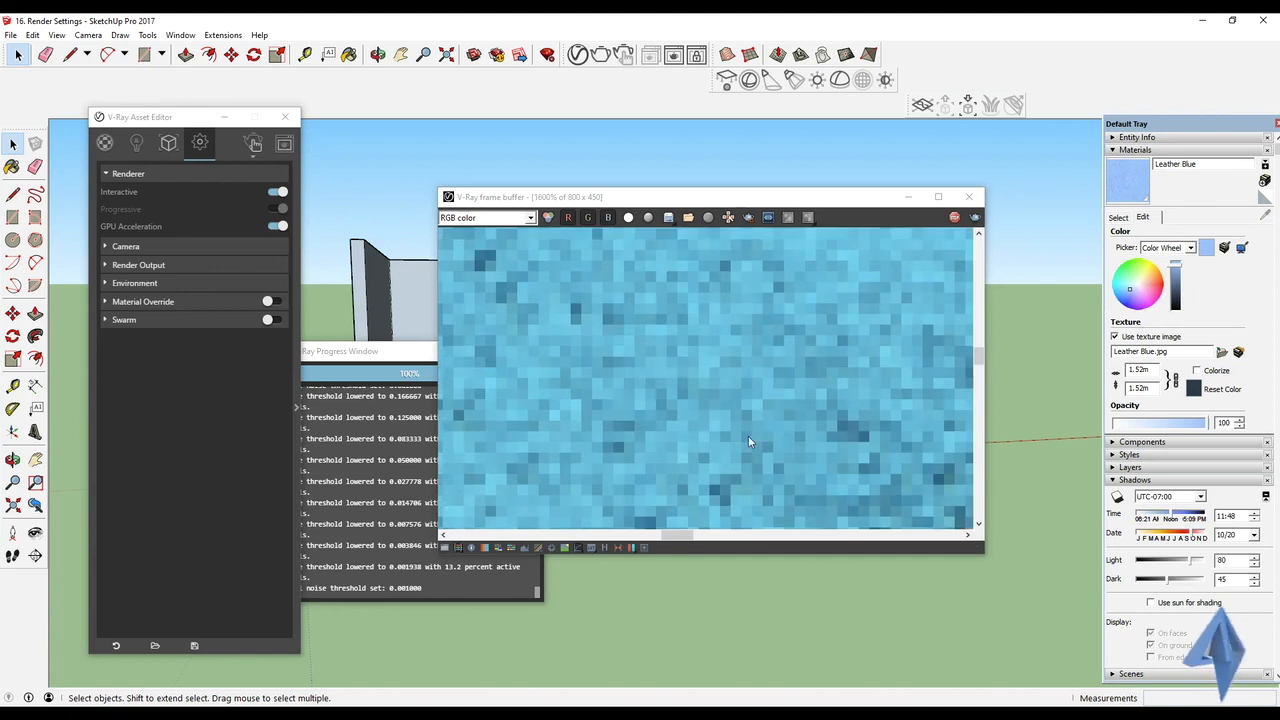
scroll(646, 372, "down", 1)
scroll(646, 376, "down", 2)
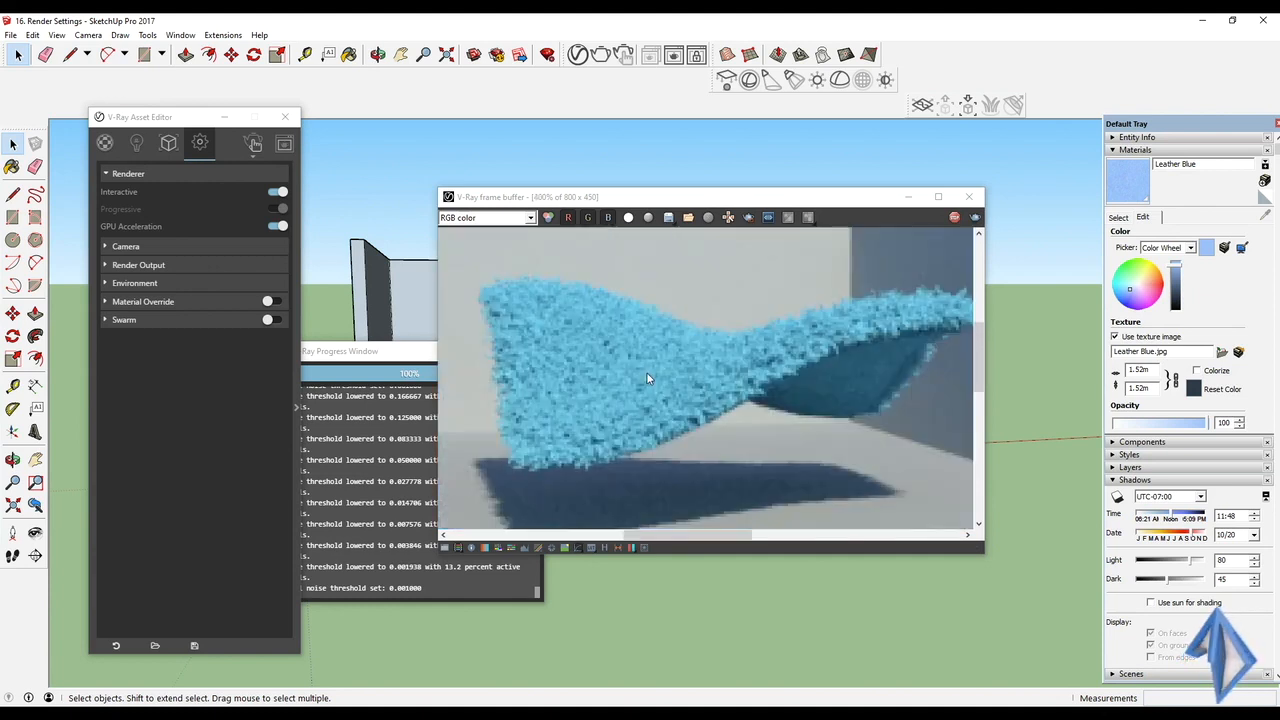
scroll(646, 378, "down", 1)
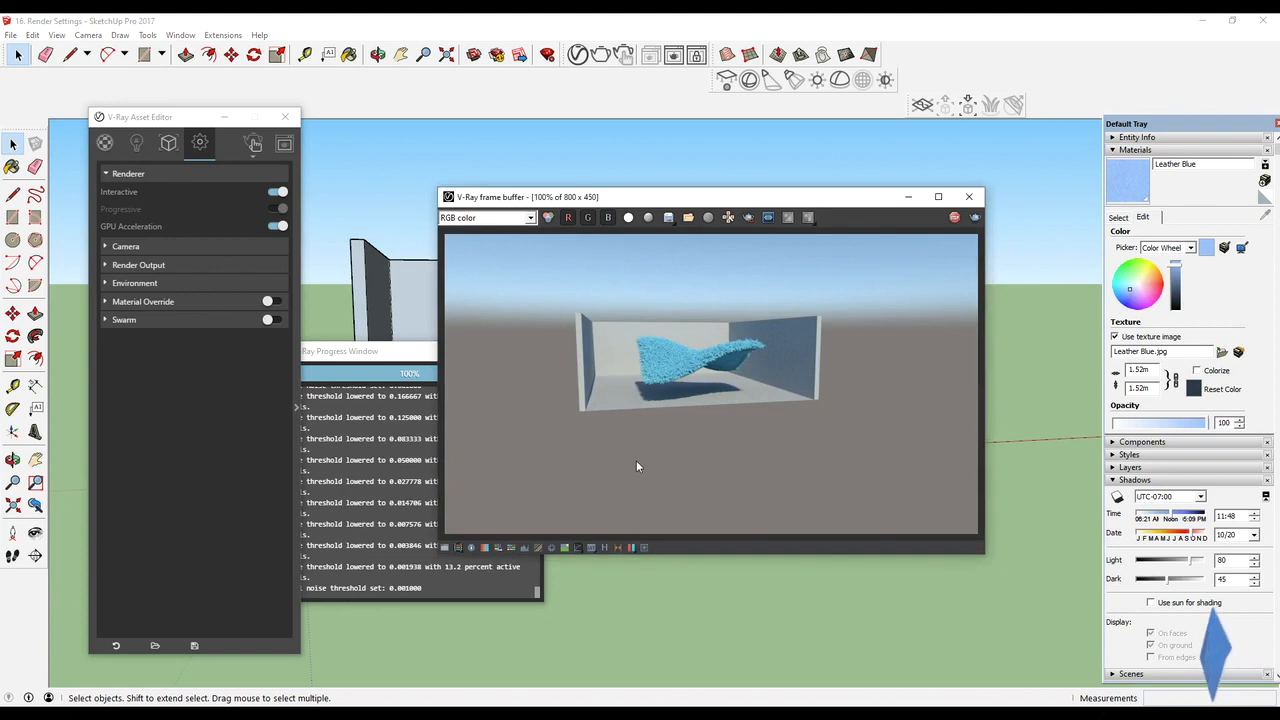
mouse_move(742, 585)
middle_mouse_down()
mouse_move(689, 629)
mouse_move(689, 600)
middle_mouse_up()
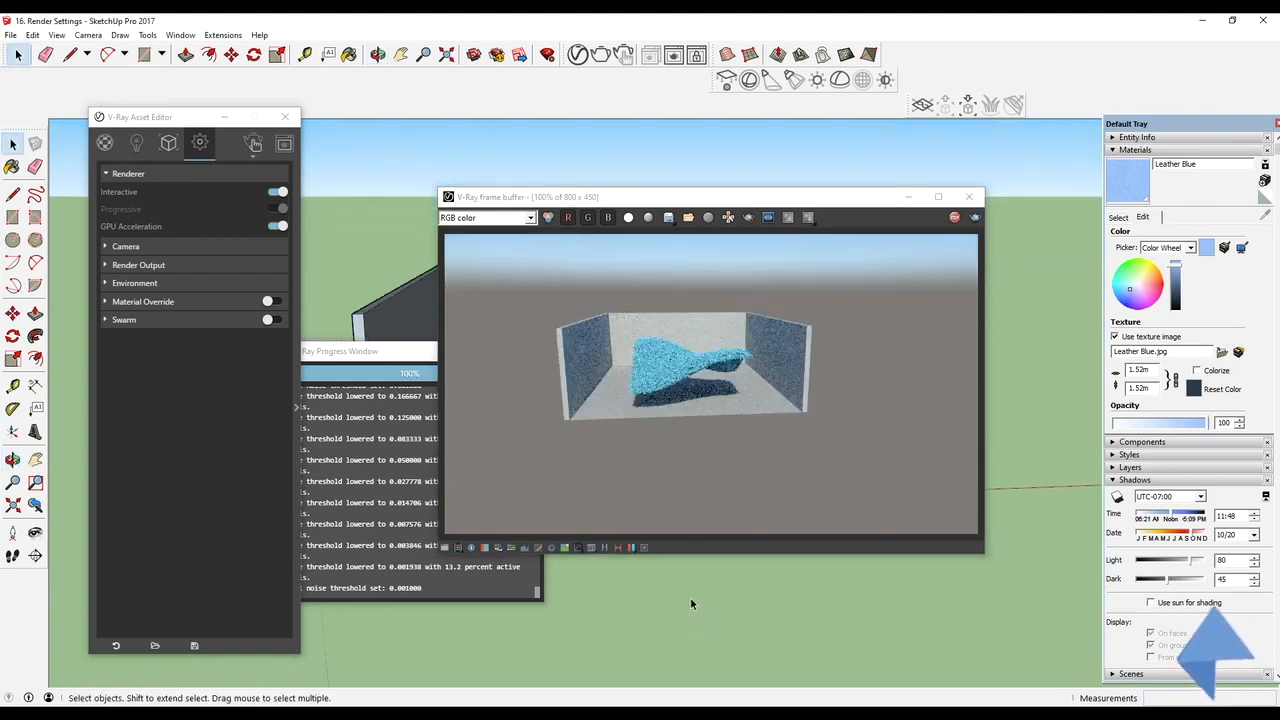
Step: Turn off Interactive rendering, stop the running render, and close the progress window and frame buffer
left_click(276, 191)
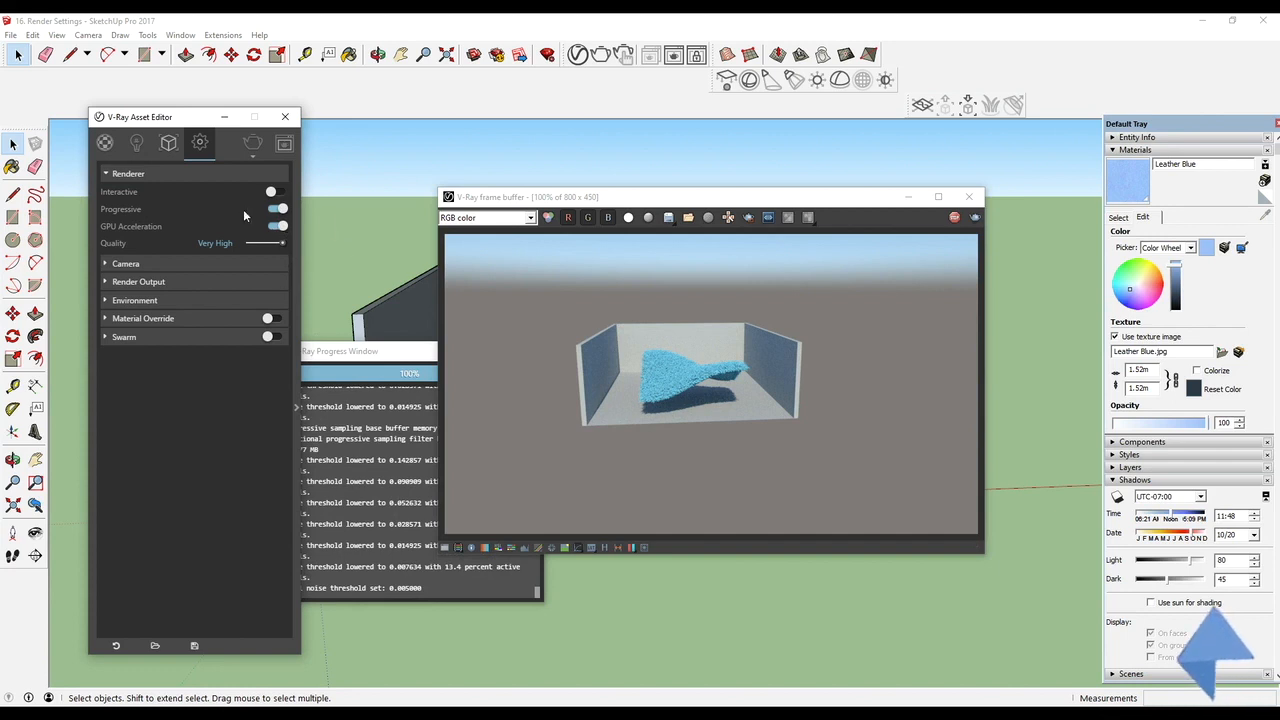
mouse_move(697, 513)
middle_mouse_down()
mouse_move(657, 543)
mouse_move(635, 632)
middle_mouse_up()
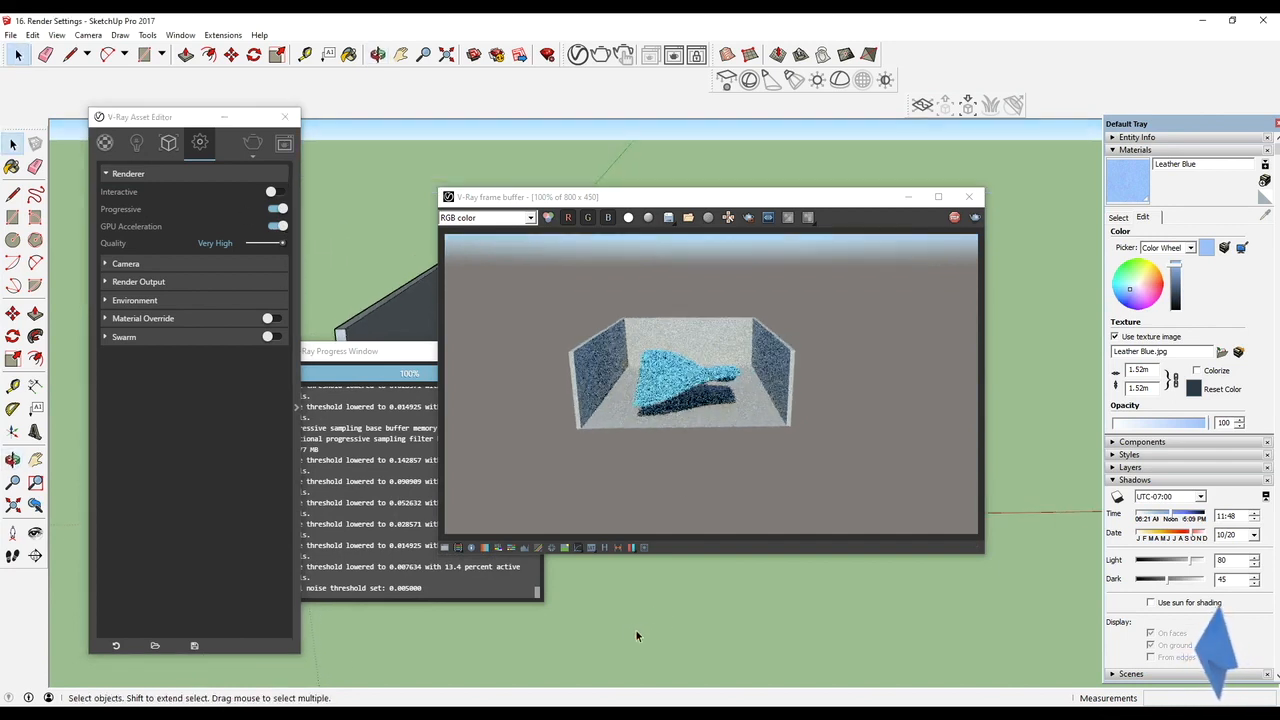
left_click_drag(368, 354, 370, 397)
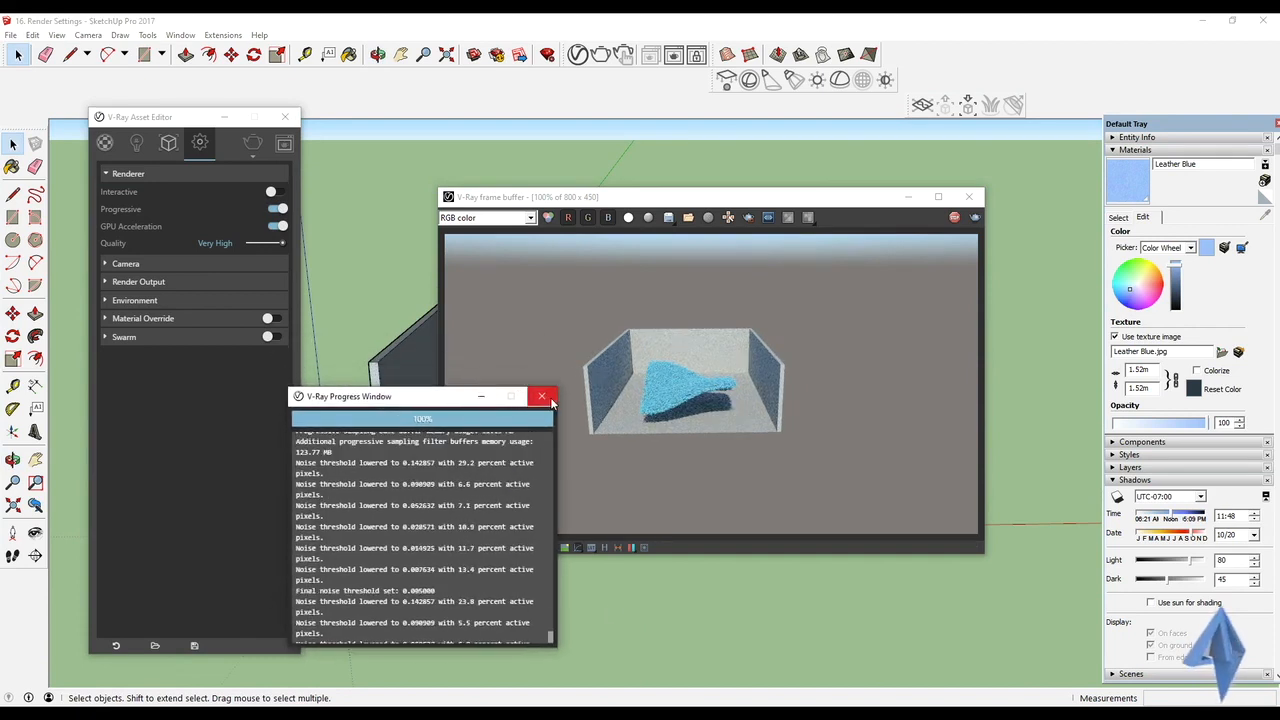
left_click(547, 395)
left_click(953, 218)
left_click(968, 199)
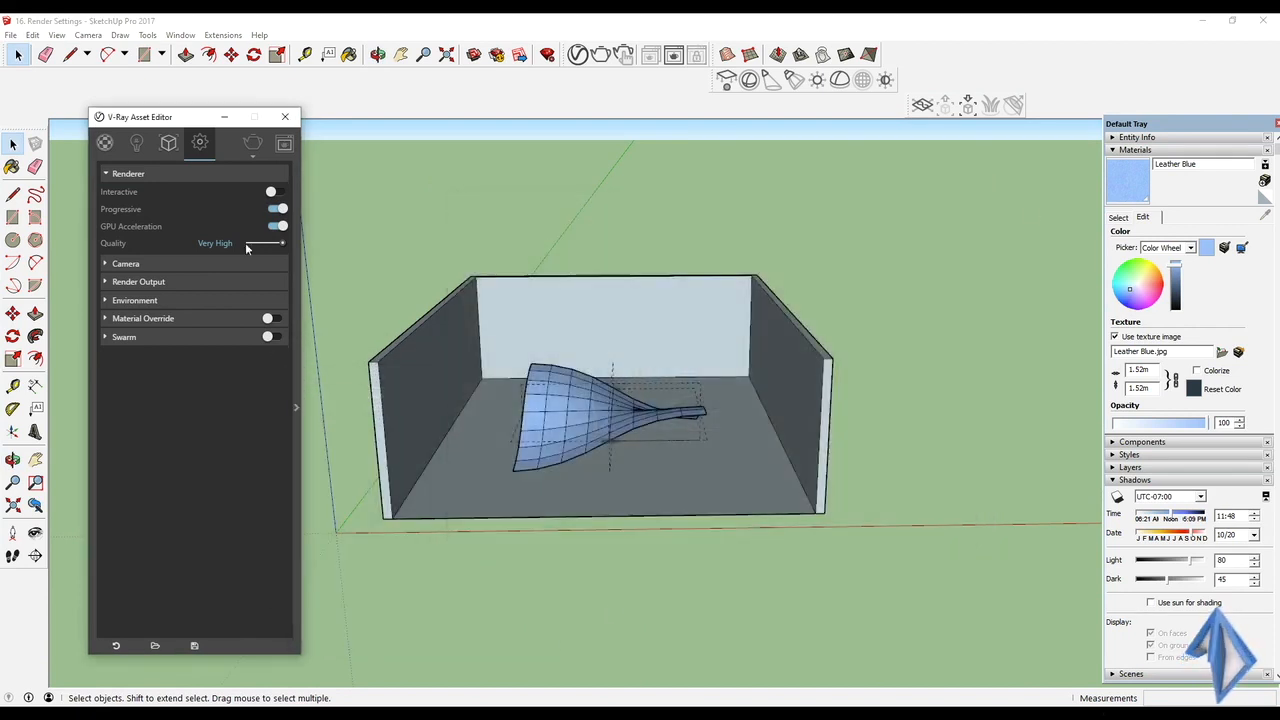
Step: Try a progressive render of the room at Very High quality with GPU Acceleration on, closing the render windows before it finishes
scroll(413, 394, "down", 4)
scroll(413, 394, "up", 4)
scroll(502, 390, "down", 3)
scroll(502, 390, "up", 4)
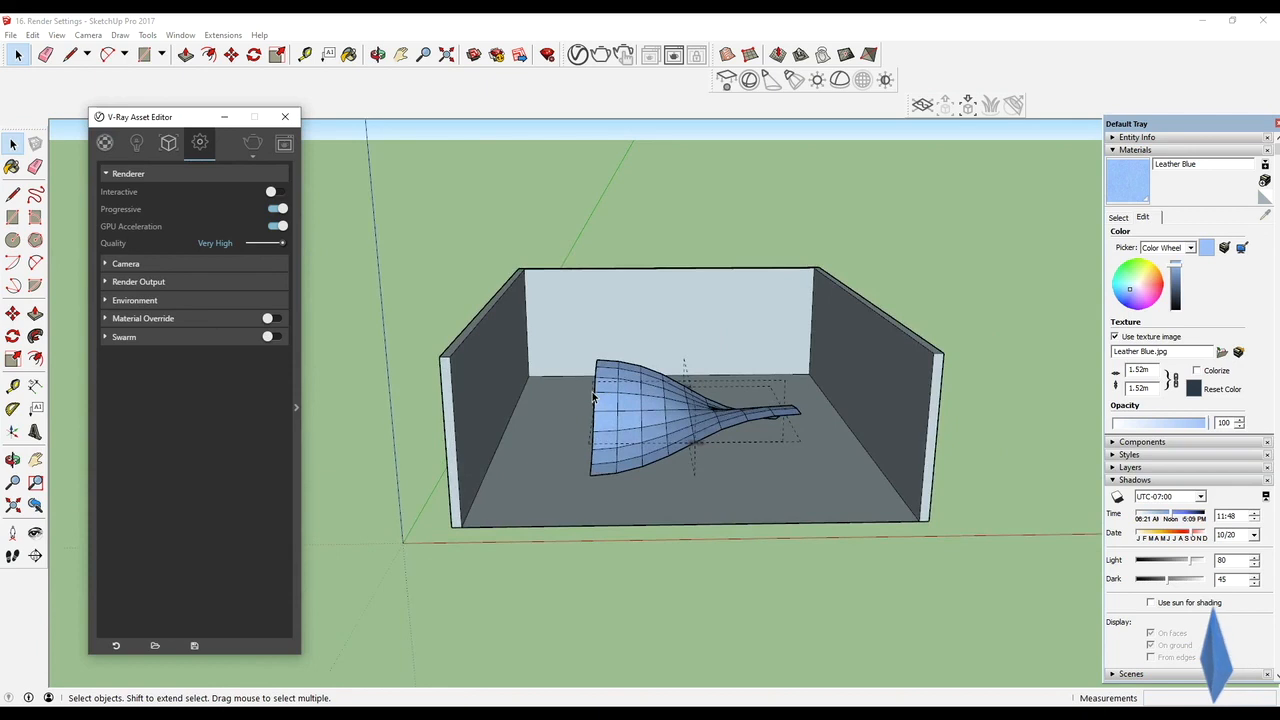
left_click(254, 145)
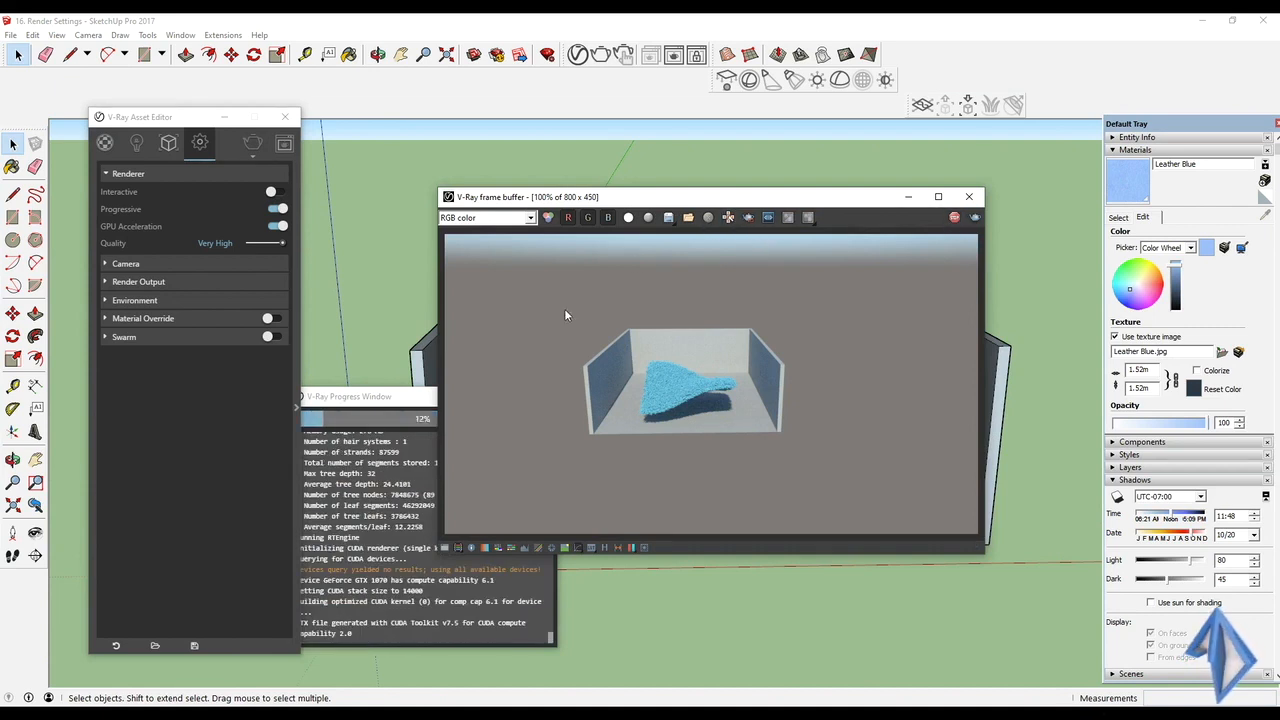
left_click(350, 396)
left_click(543, 396)
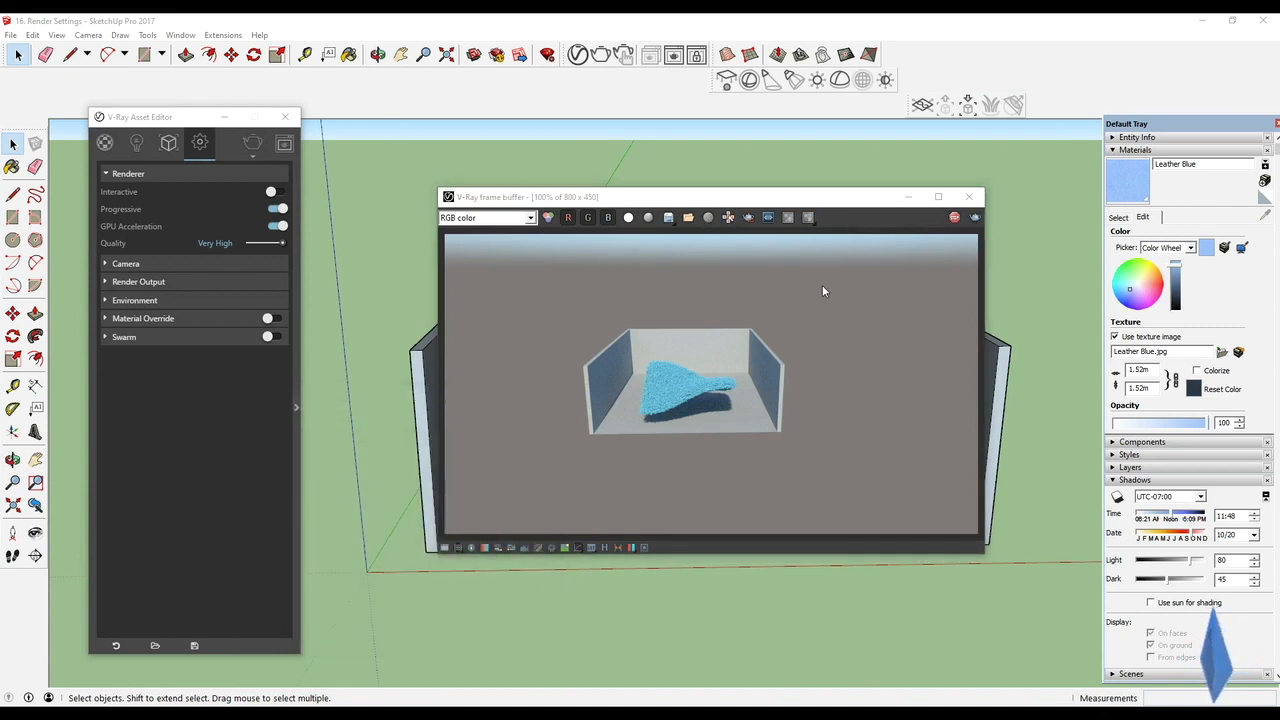
left_click(969, 196)
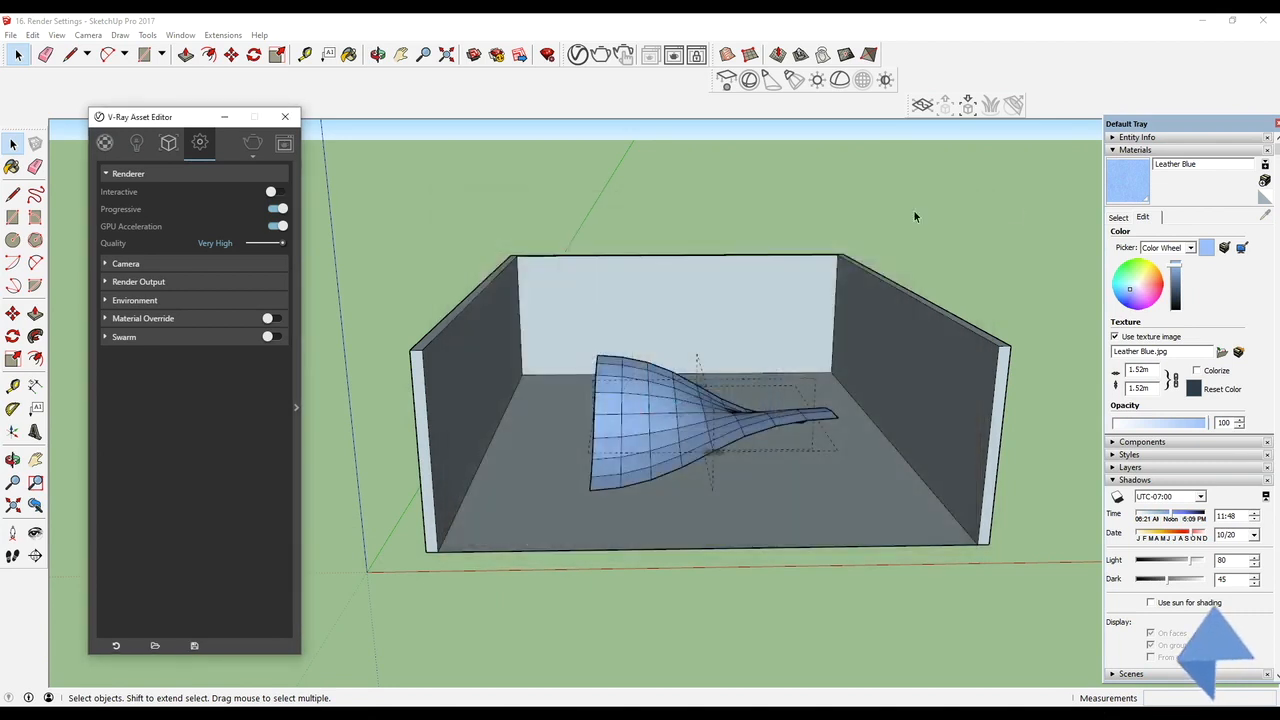
Step: Turn off GPU Acceleration and try a Very High render, stopping it and clearing the frame buffer
left_click(277, 228)
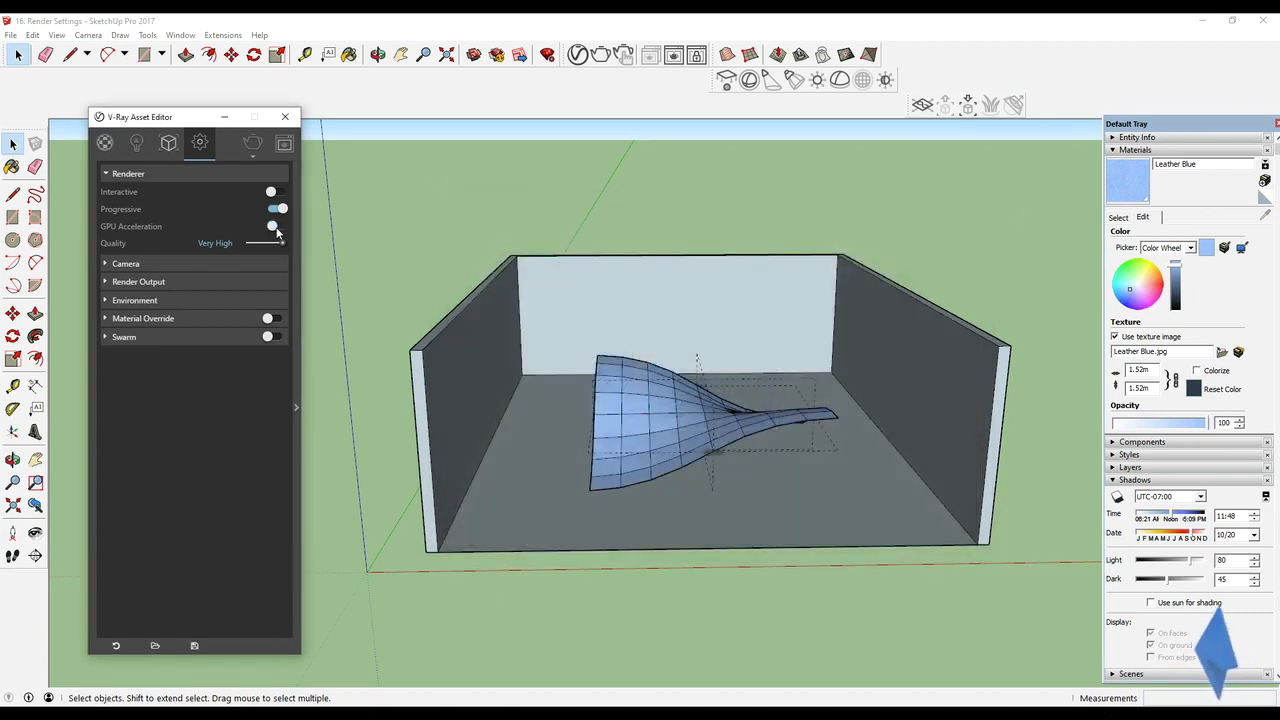
left_click(251, 145)
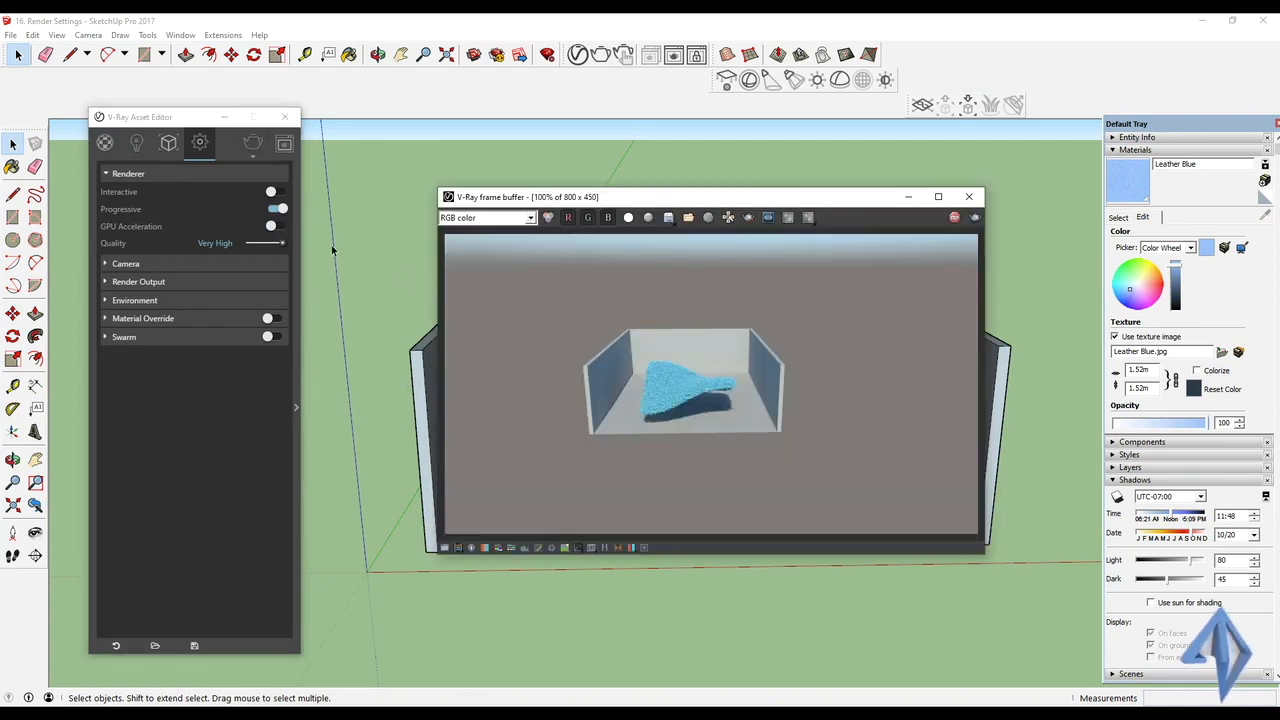
left_click(954, 221)
left_click(523, 712)
left_click(560, 675)
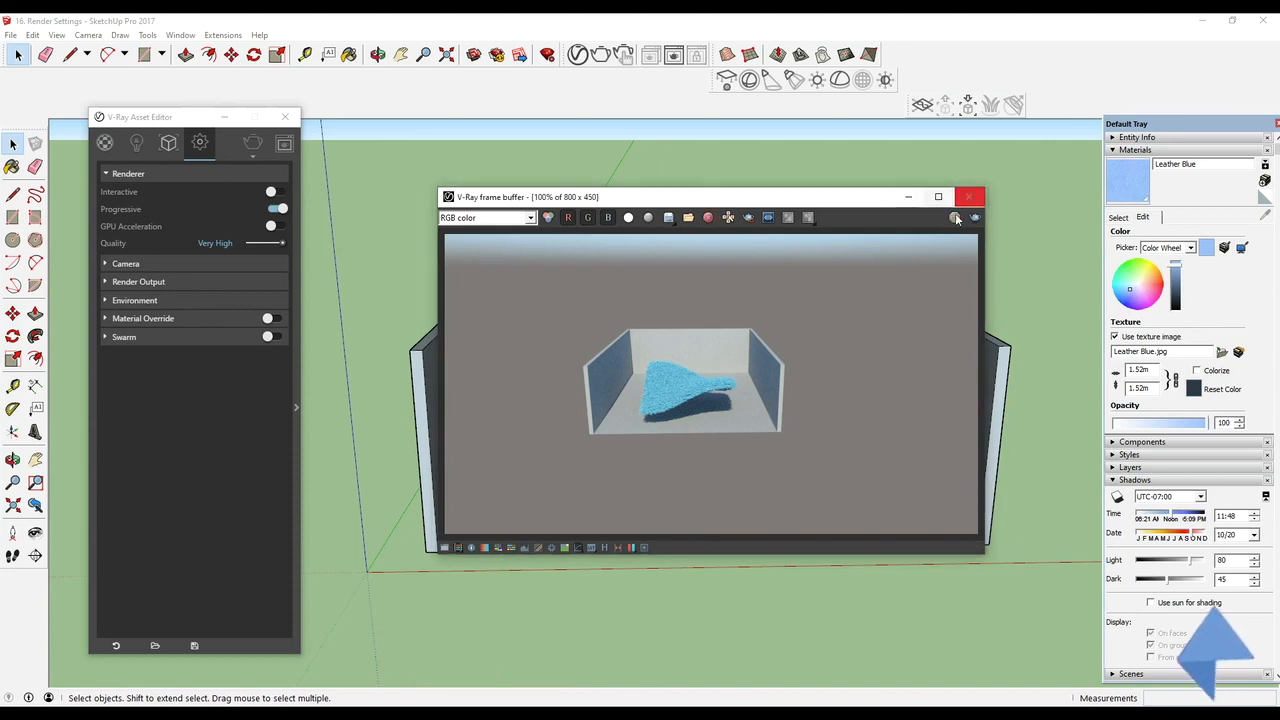
left_click(708, 217)
left_click(969, 196)
Step: Set the render quality to Medium and render the room from a higher viewpoint without GPU Acceleration
mouse_move(595, 356)
middle_mouse_down()
mouse_move(623, 432)
mouse_move(644, 434)
middle_mouse_up()
scroll(648, 426, "up", 2)
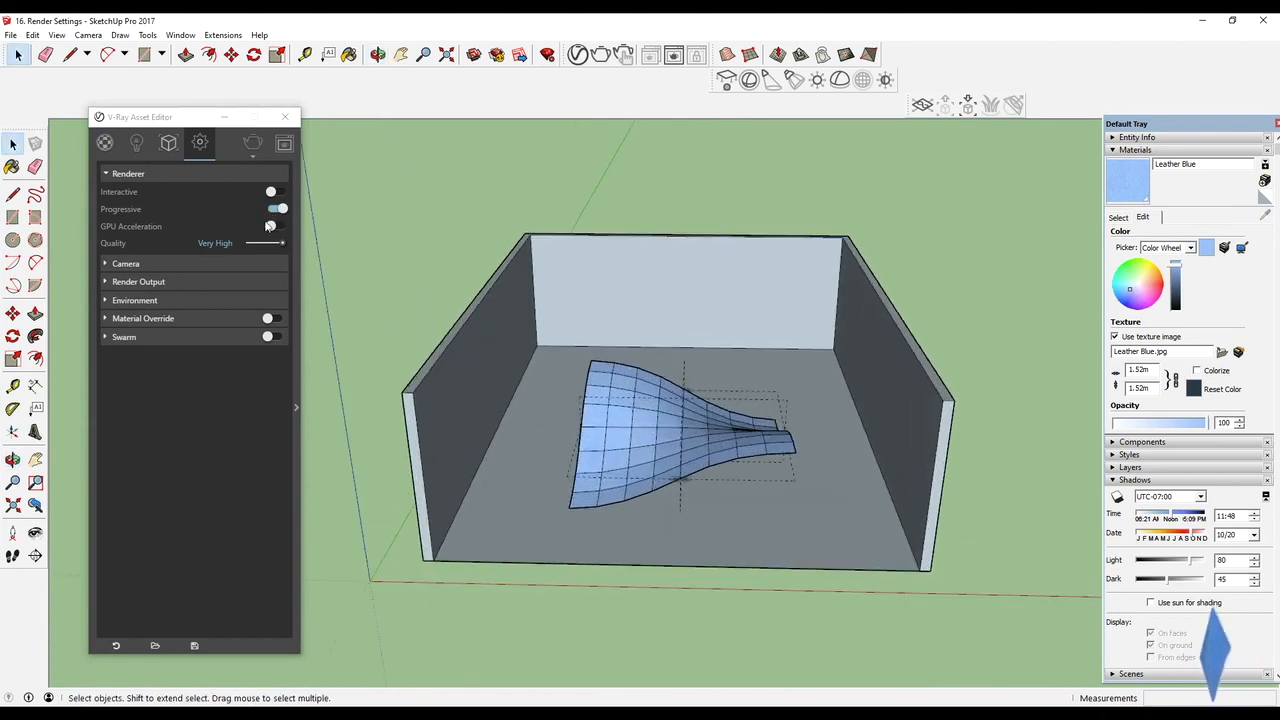
left_click_drag(281, 244, 267, 245)
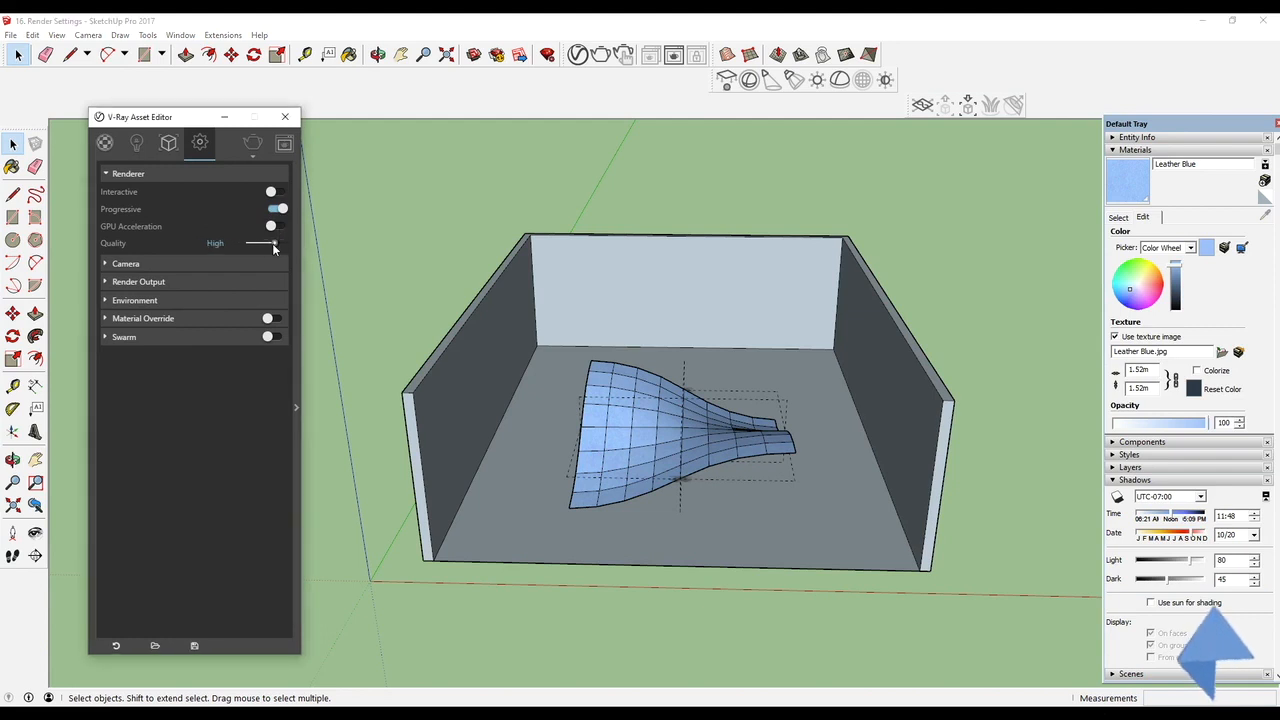
left_click(252, 143)
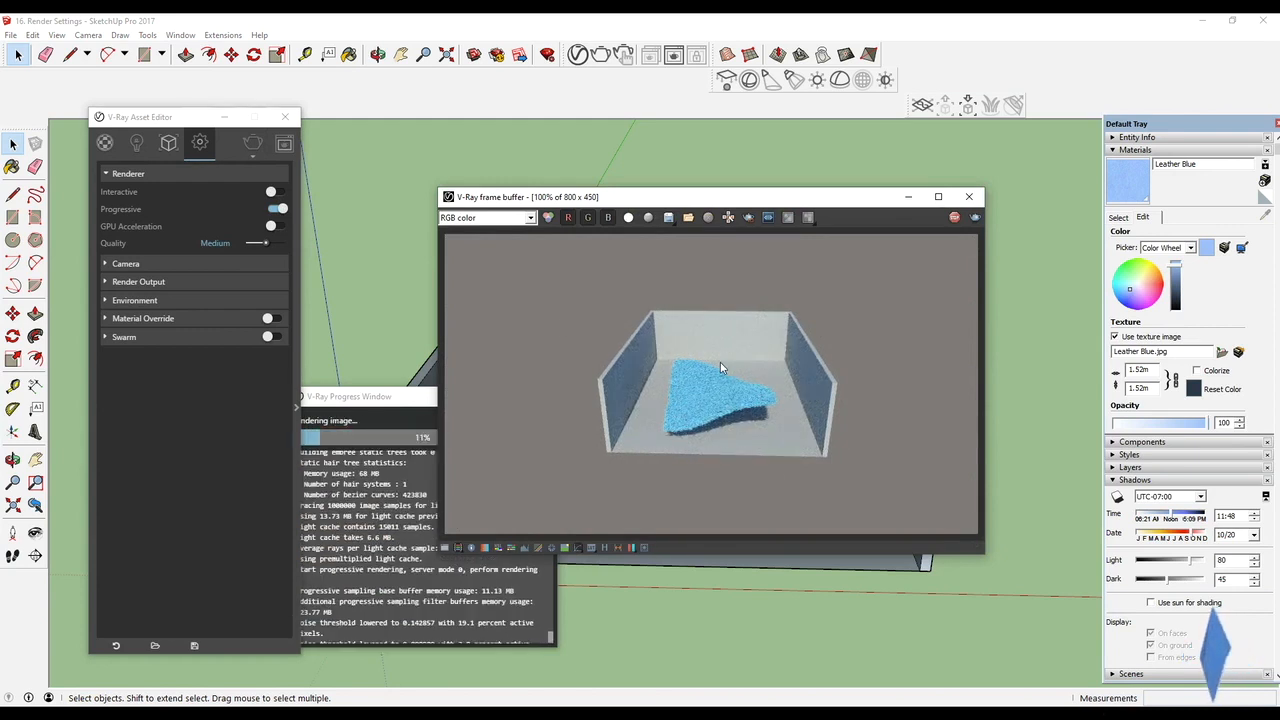
Step: Examine the fur detail in the Medium render made without GPU Acceleration
scroll(720, 397, "up", 1)
scroll(720, 404, "up", 1)
scroll(719, 406, "down", 2)
scroll(719, 405, "up", 1)
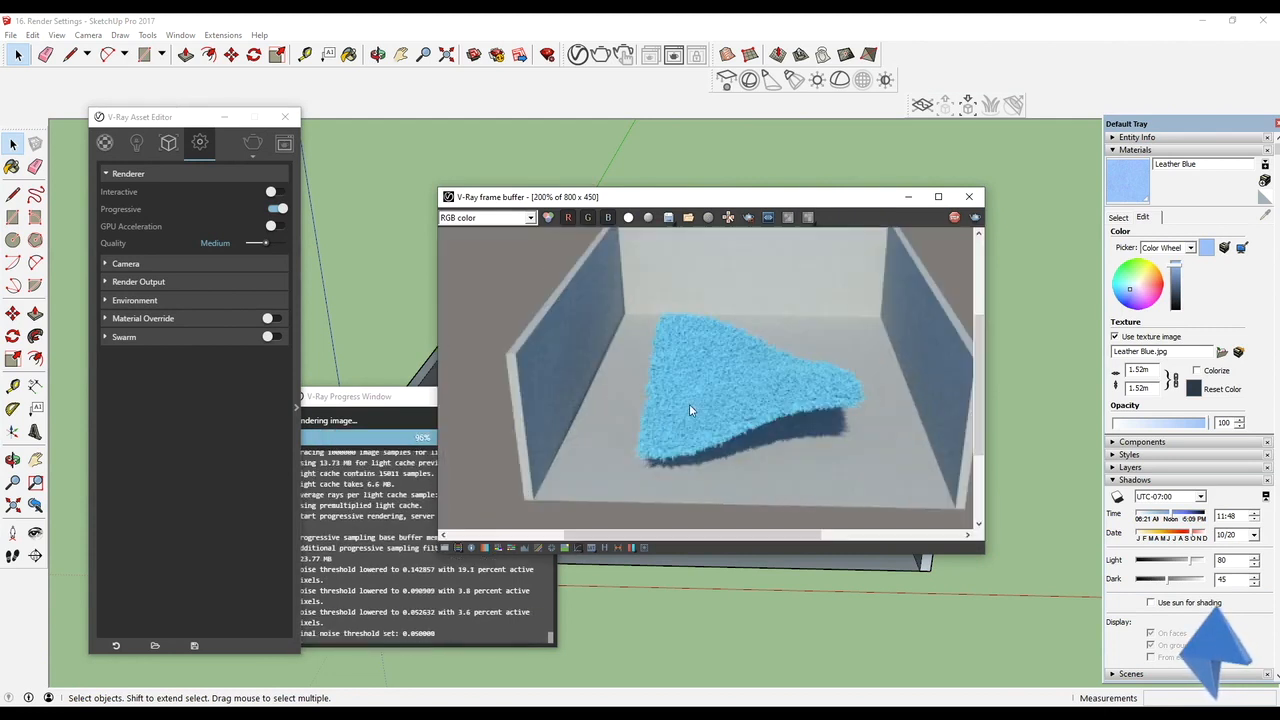
scroll(709, 430, "down", 2)
scroll(709, 430, "up", 1)
Step: Turn on GPU Acceleration, clear the finished render, and close the render windows
left_click(276, 226)
left_click(400, 396)
left_click(540, 396)
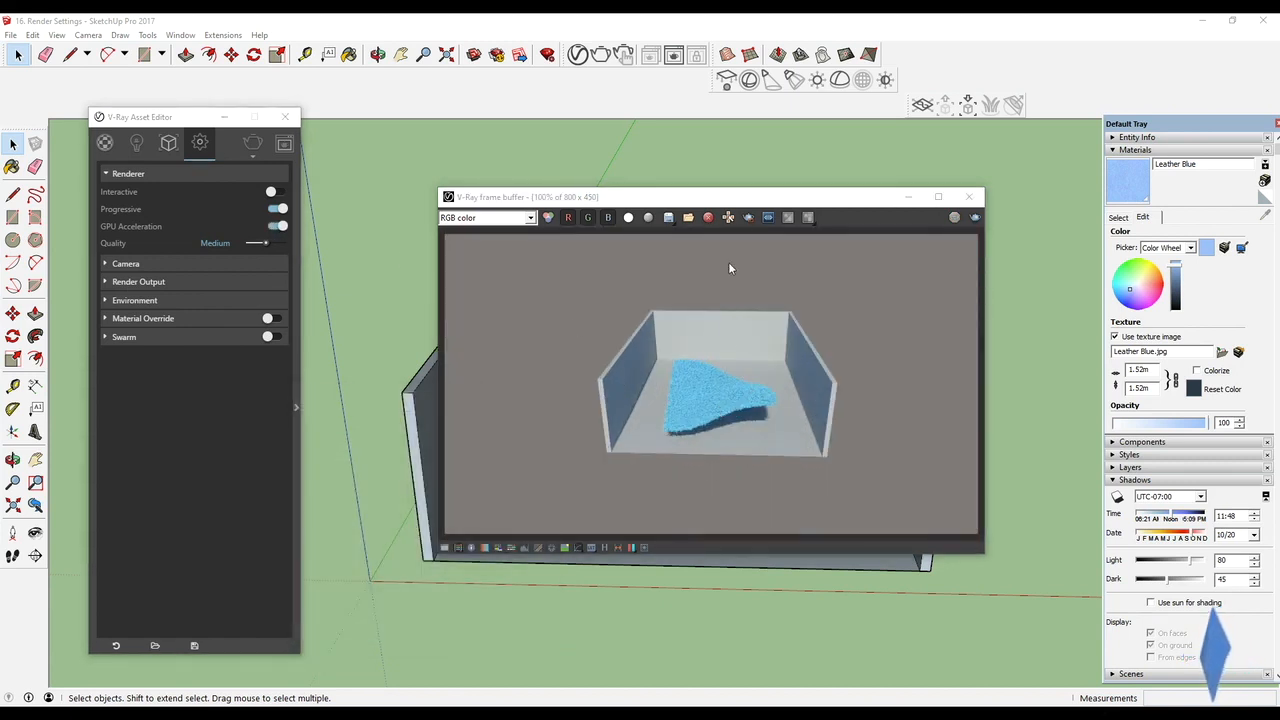
left_click(707, 218)
left_click(969, 196)
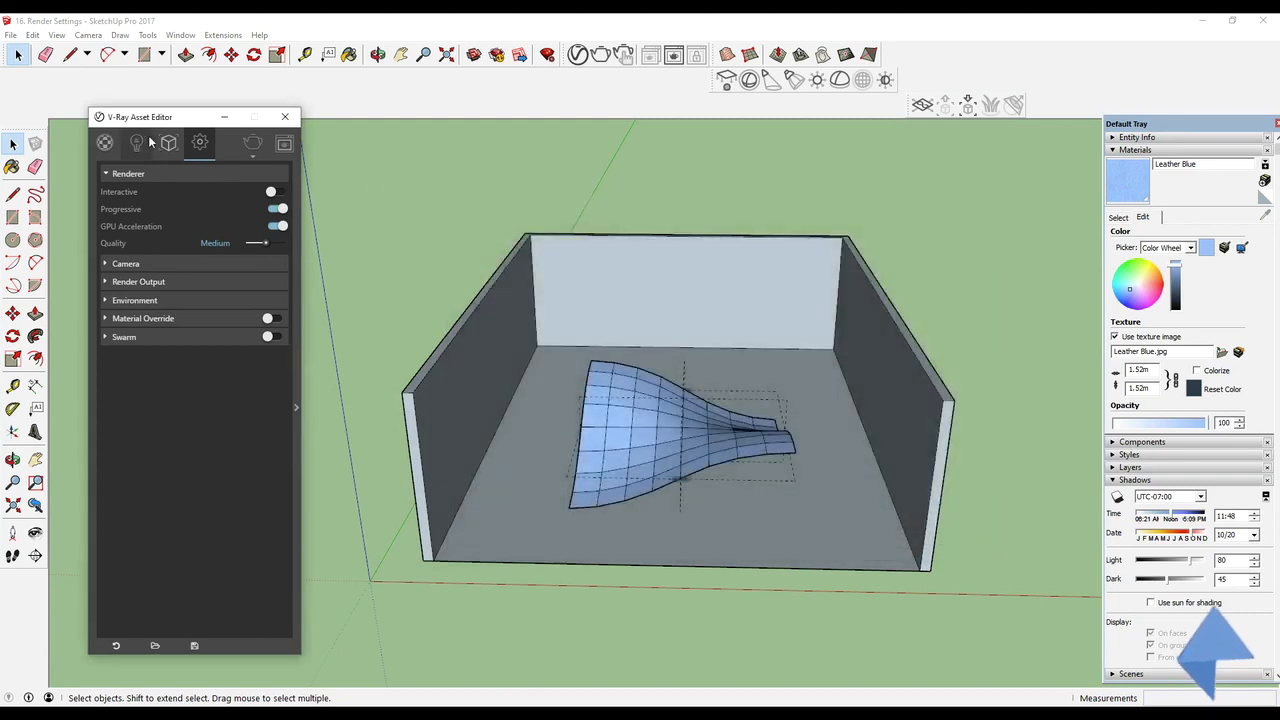
Step: Render the room at Medium quality with GPU Acceleration and examine the fur up close
left_click(251, 145)
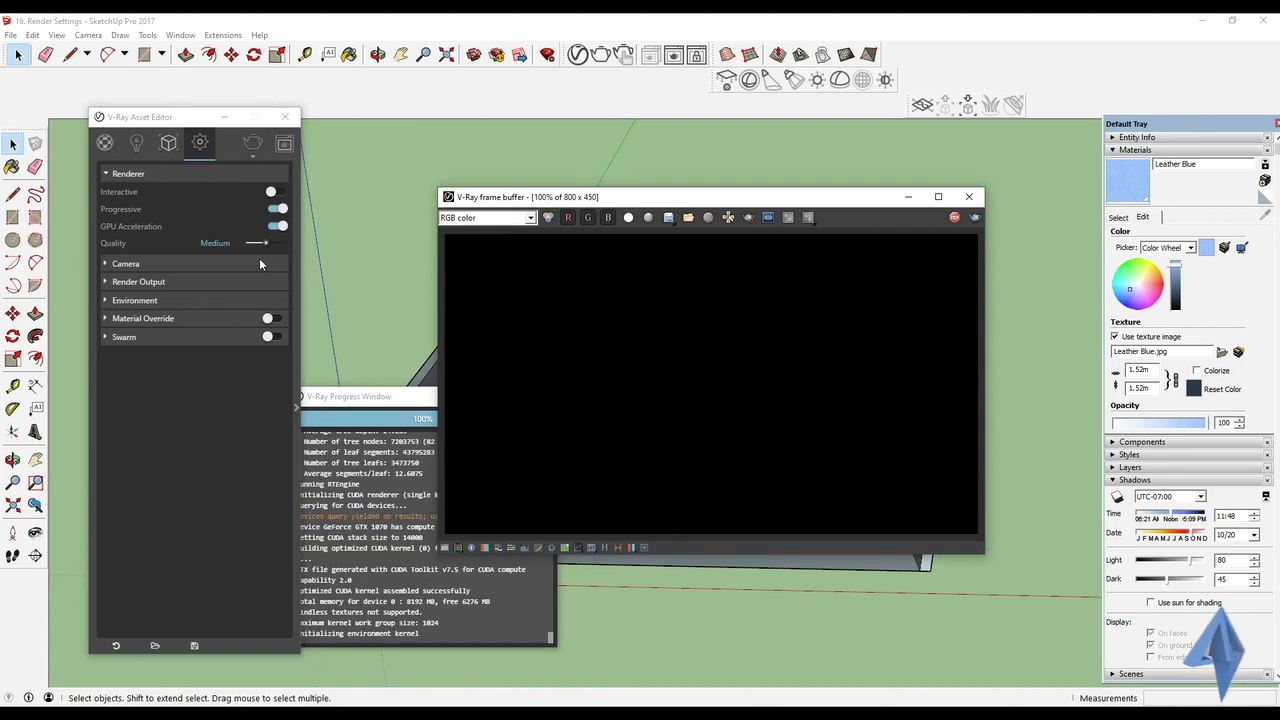
scroll(694, 385, "down", 1)
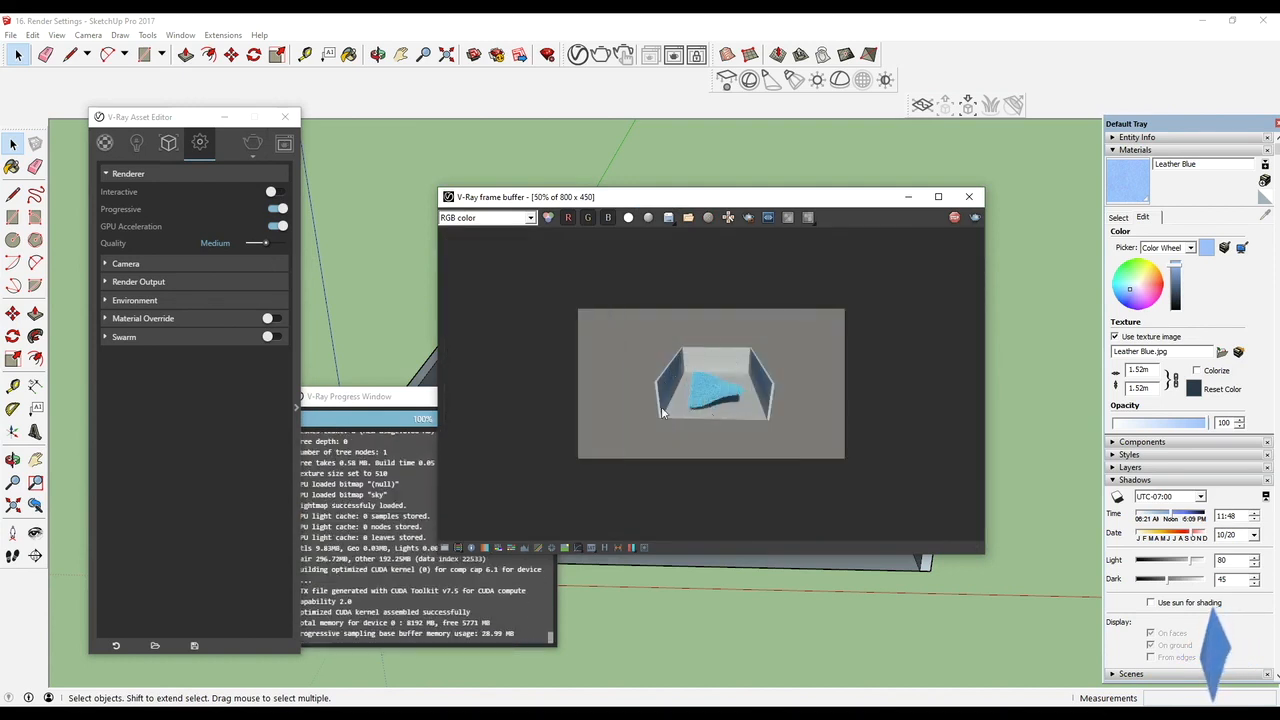
scroll(737, 385, "up", 2)
scroll(736, 388, "down", 1)
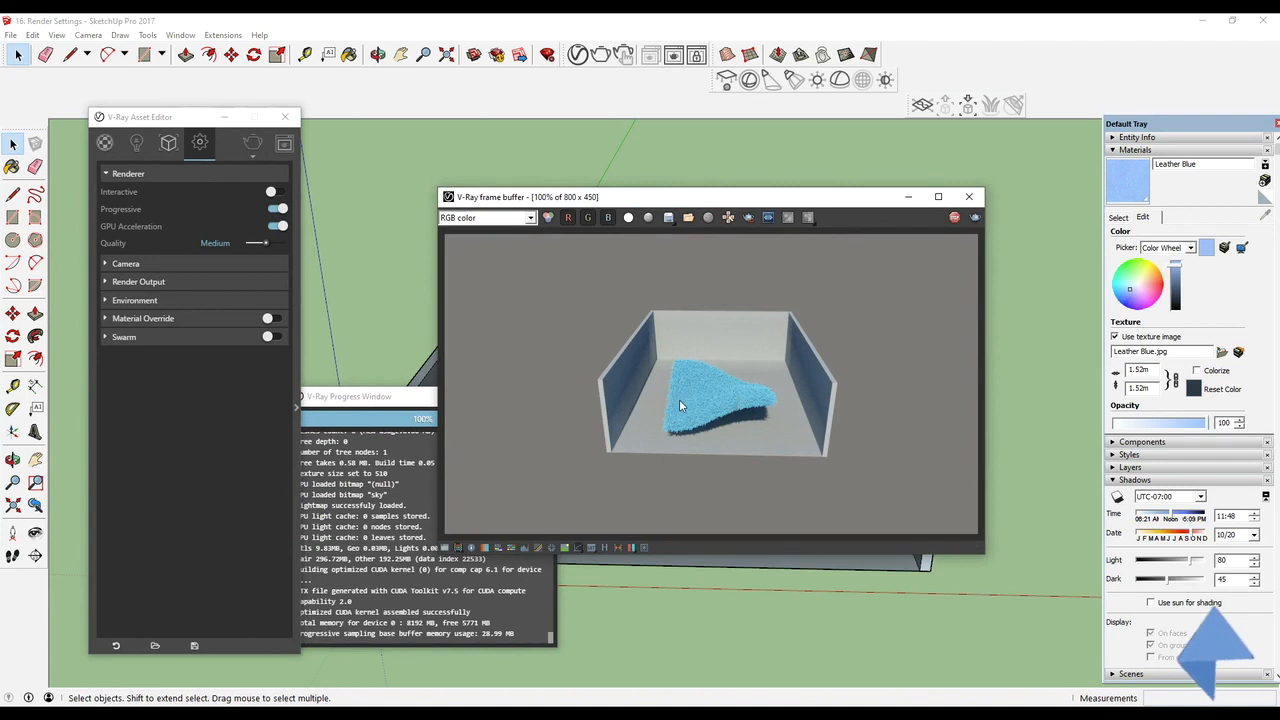
left_click(396, 398)
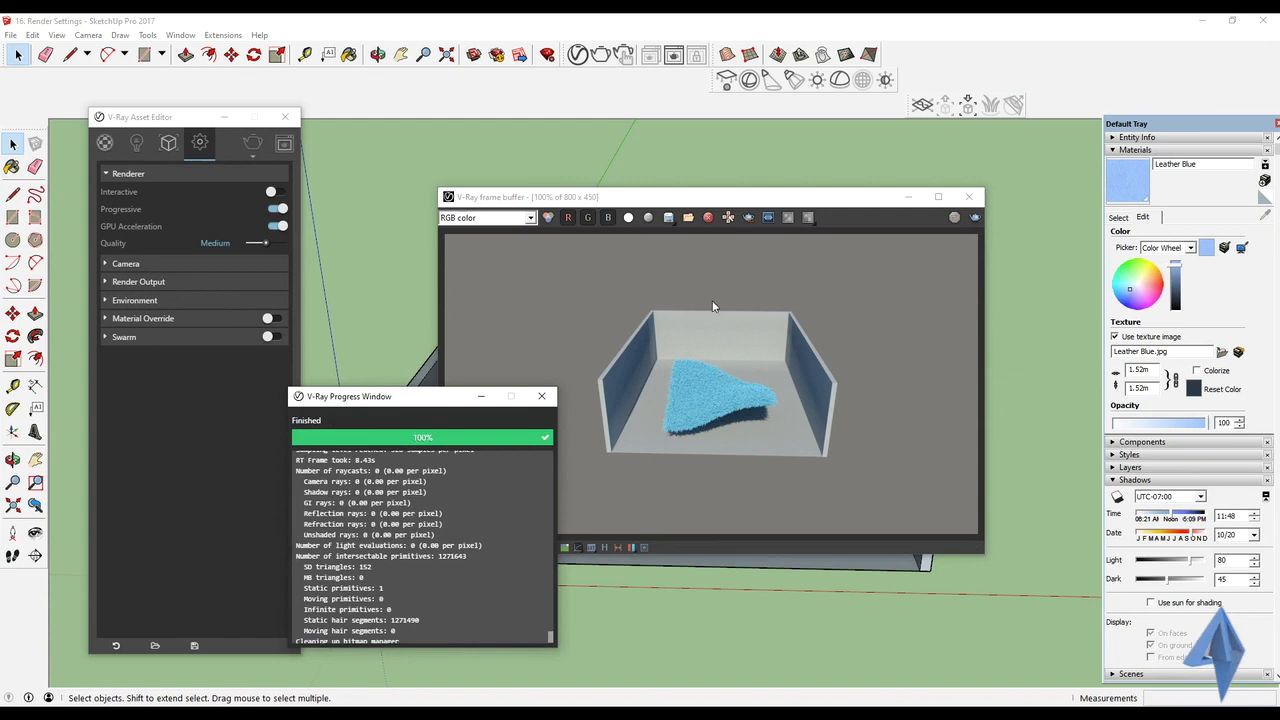
scroll(740, 390, "up", 3)
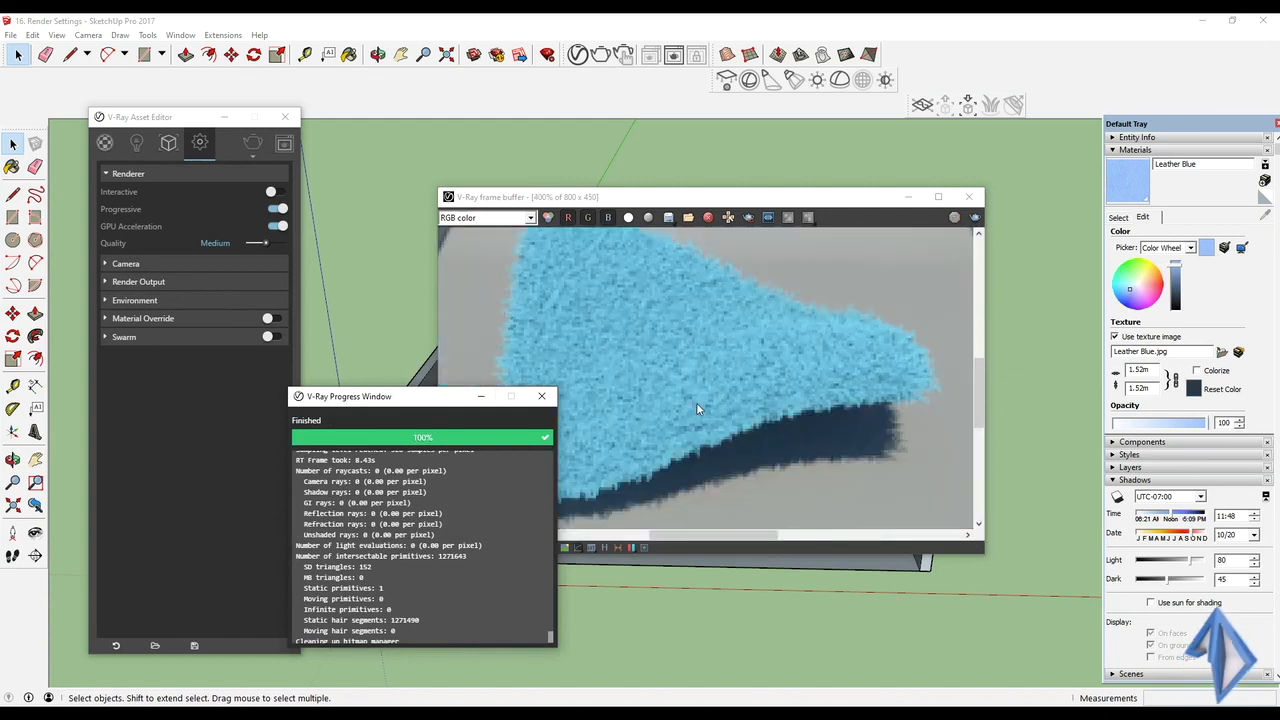
Step: Set the render quality to Very High and close the progress window and frame buffer
left_click_drag(258, 242, 285, 246)
left_click(541, 396)
left_click(968, 196)
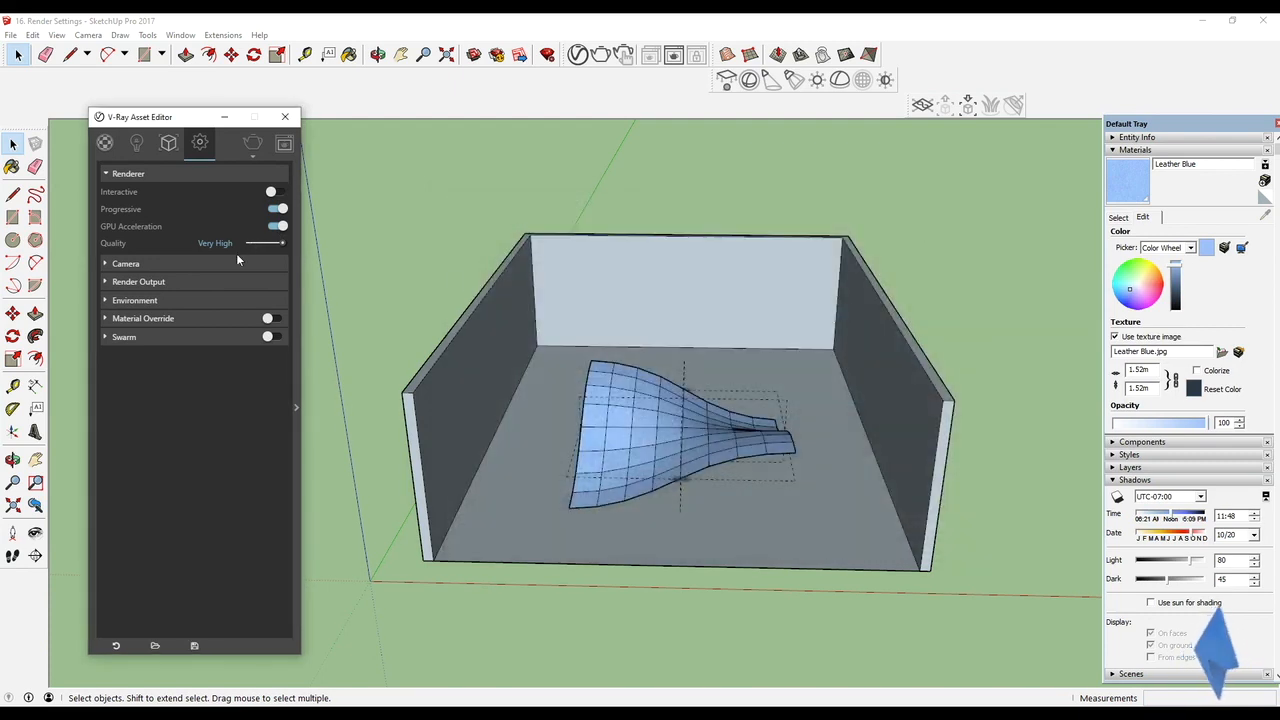
Step: Render the room at Very High quality with GPU Acceleration and inspect the fur at 400% zoom
left_click(251, 145)
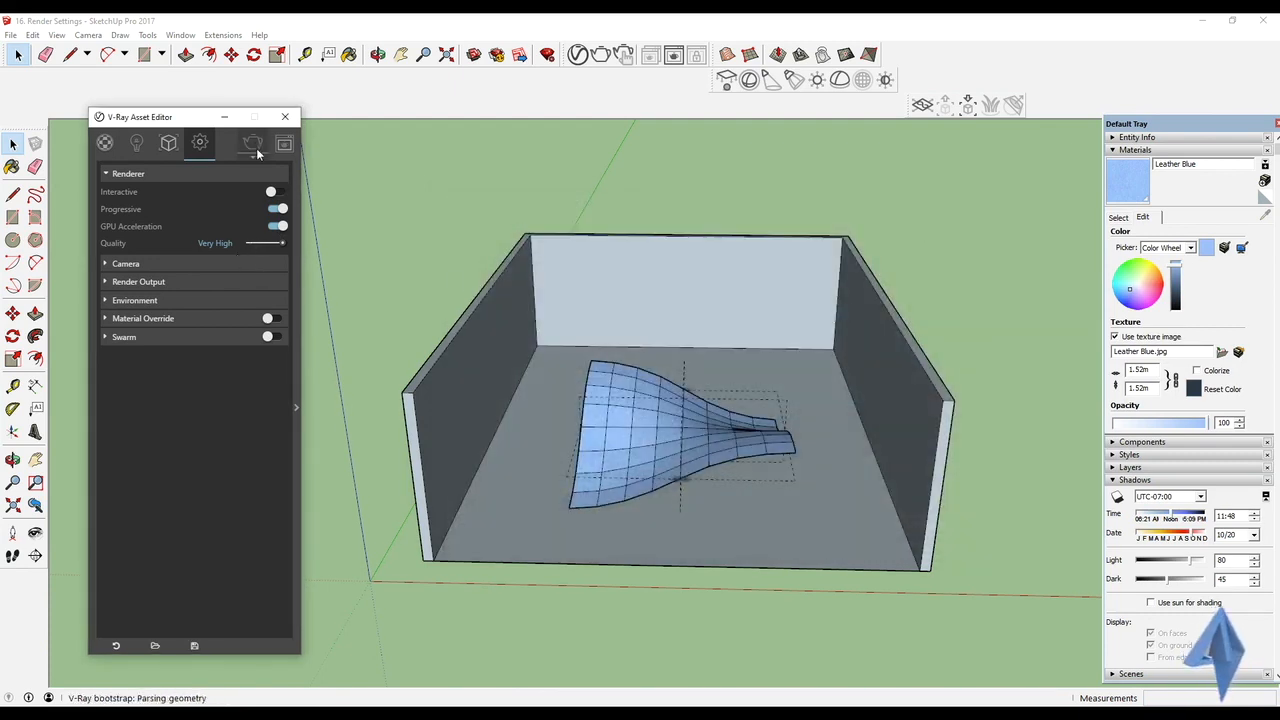
scroll(655, 330, "down", 3)
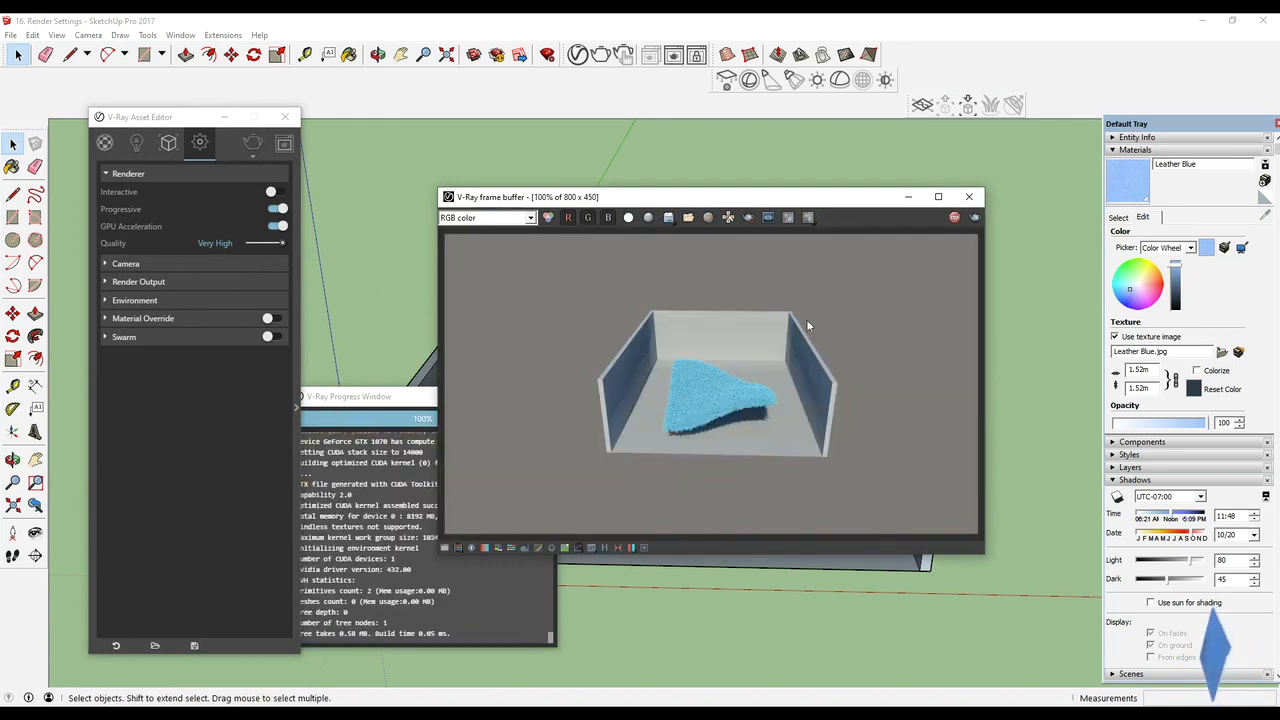
left_click(954, 217)
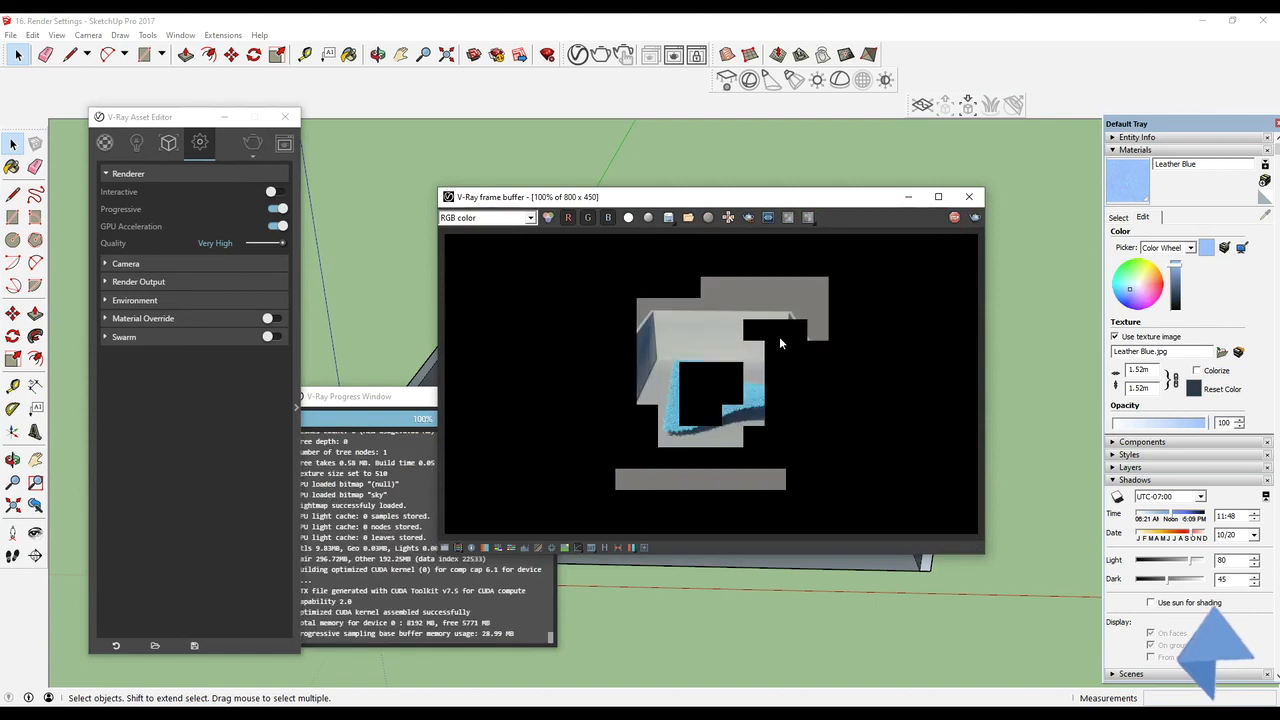
scroll(718, 408, "up", 3)
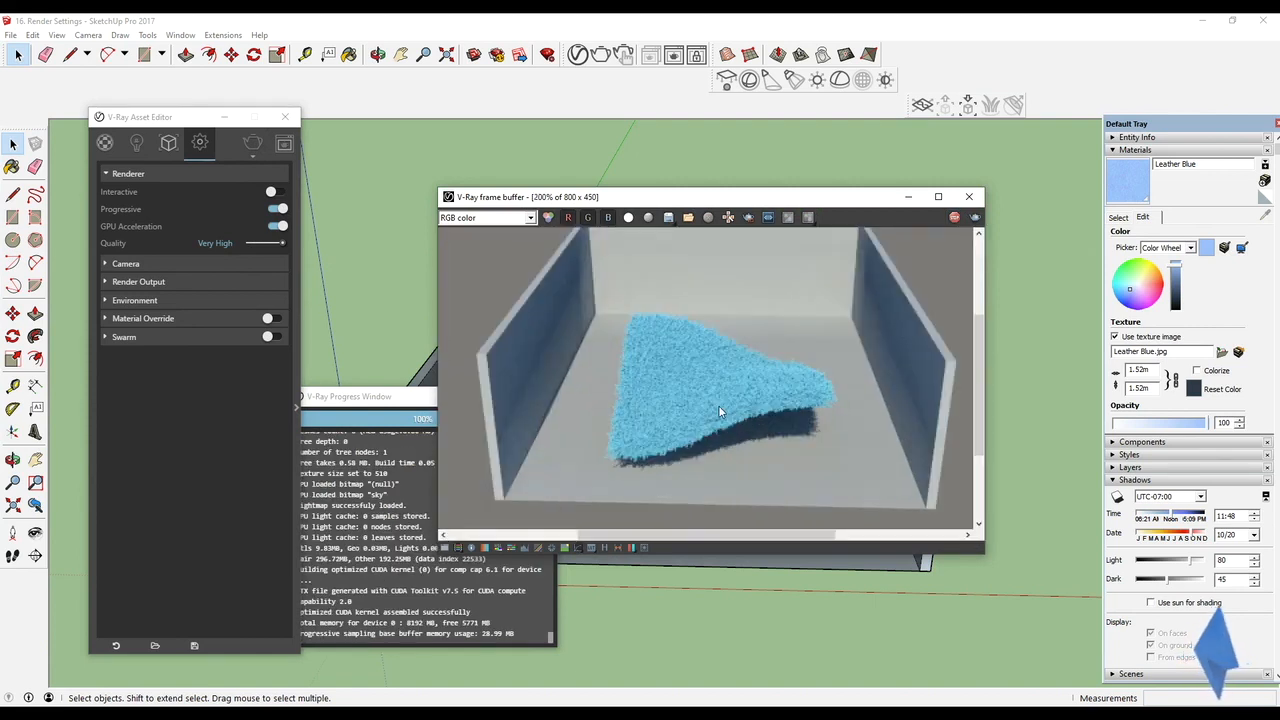
scroll(718, 405, "down", 3)
scroll(720, 406, "up", 3)
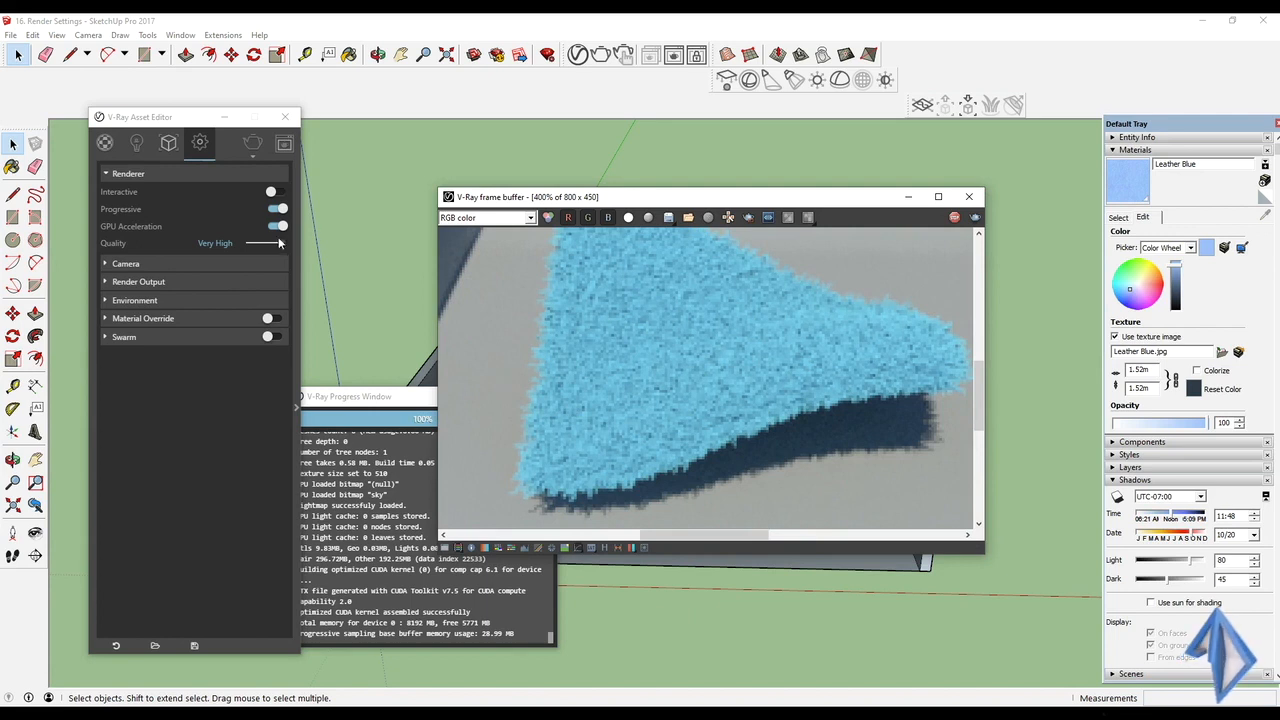
Step: Check the render log and the fur pixels until the Very High render finishes, and close the render windows
left_click(422, 405)
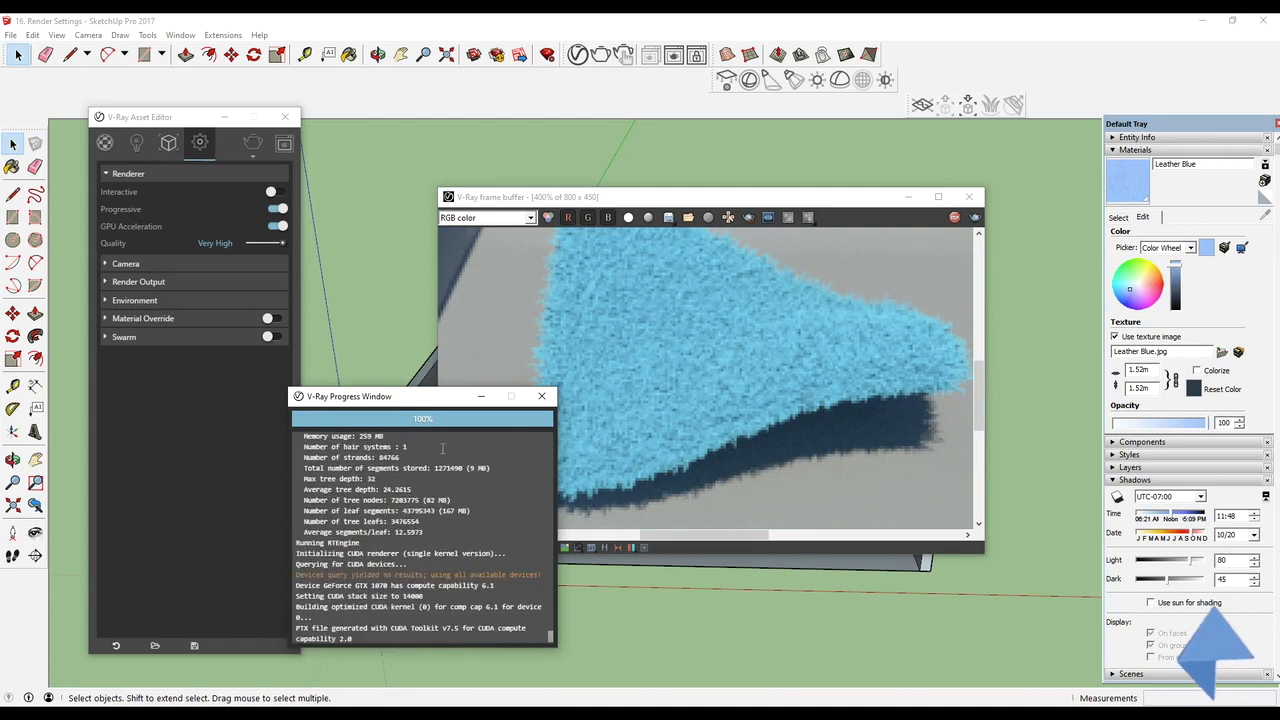
scroll(655, 406, "up", 2)
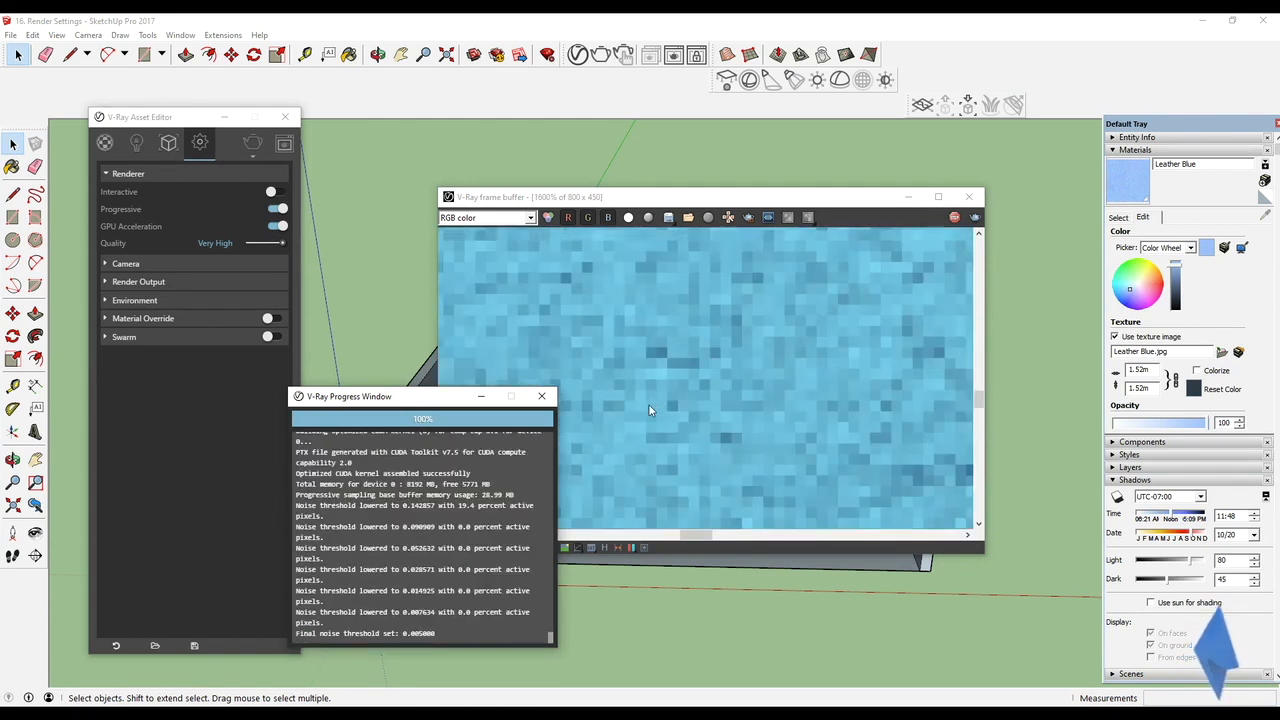
scroll(650, 402, "down", 4)
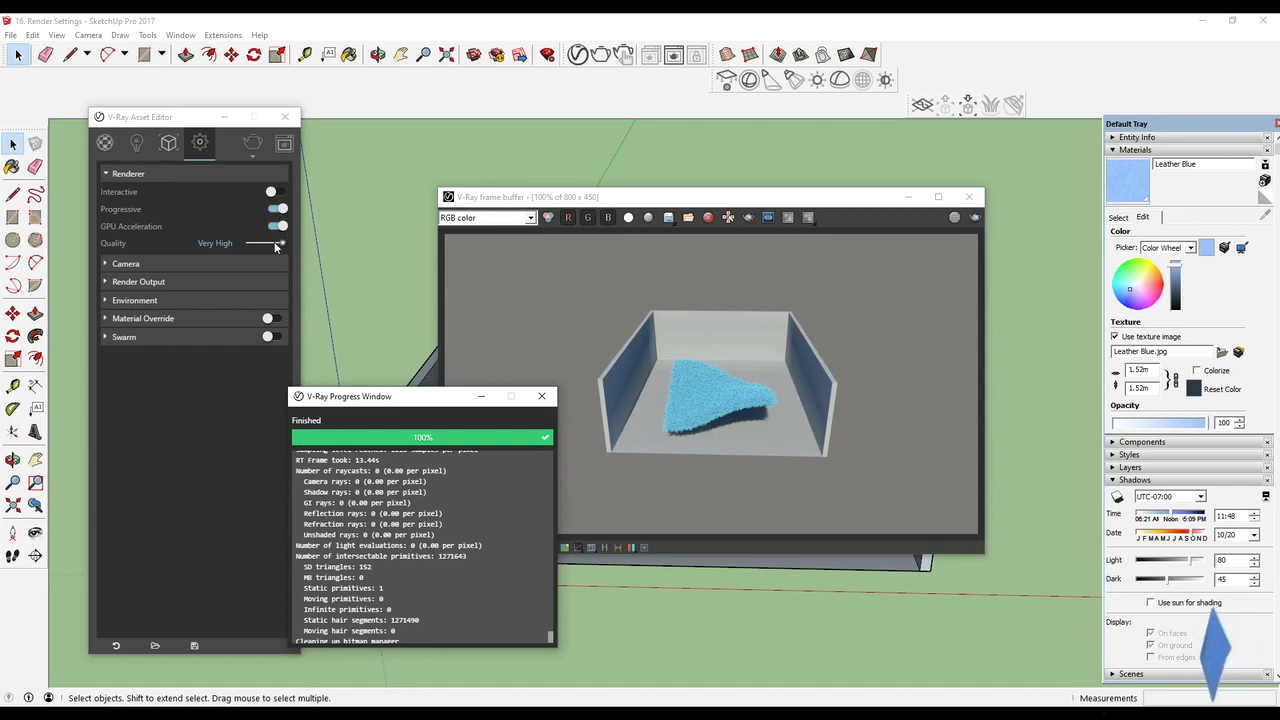
left_click(541, 396)
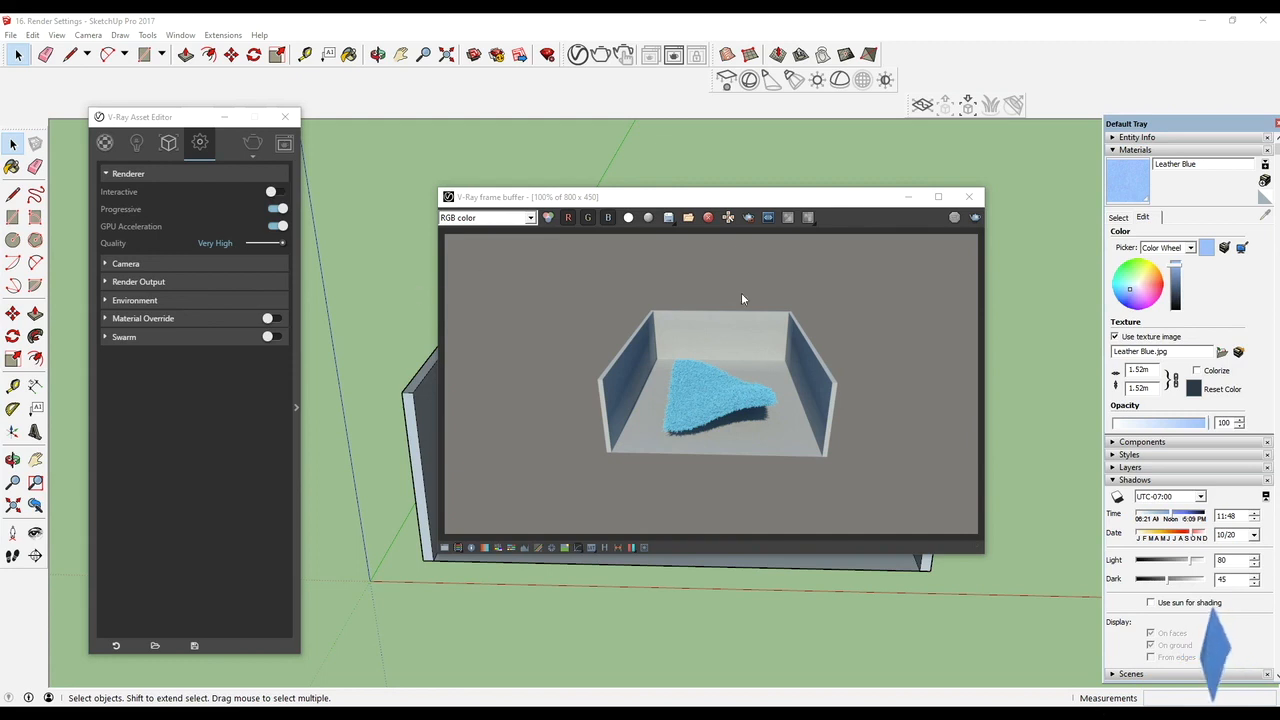
left_click(708, 219)
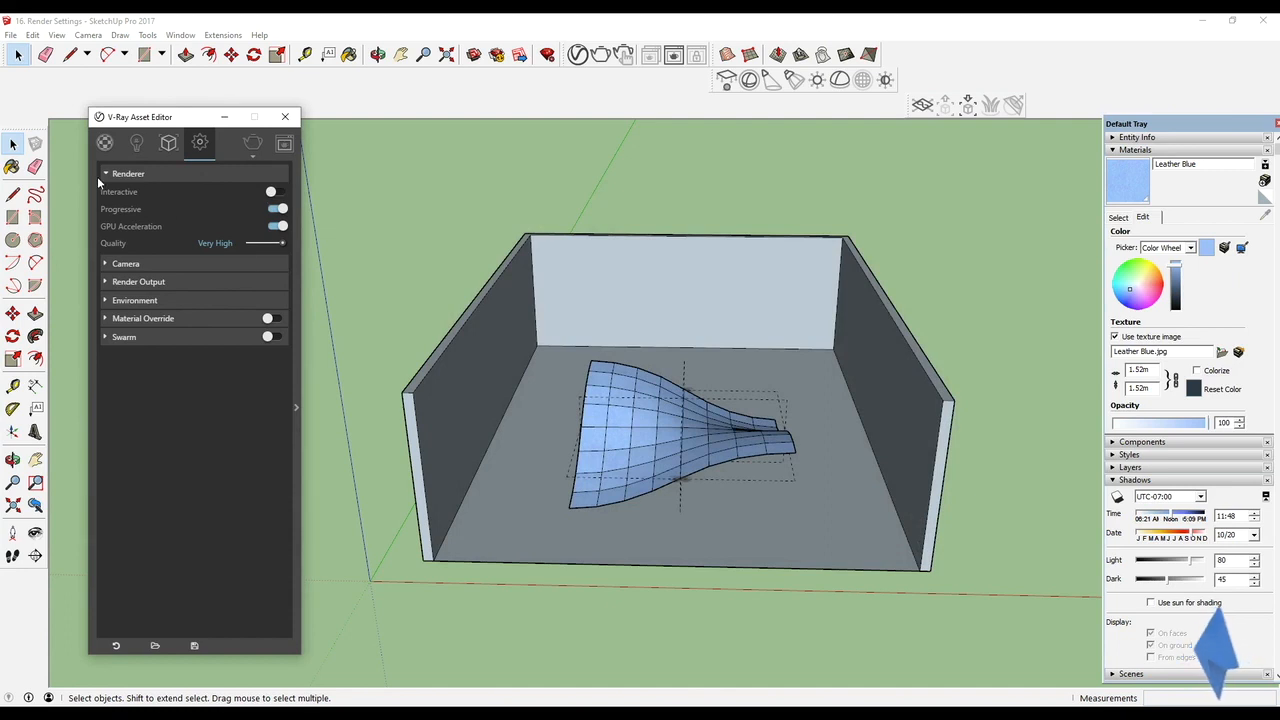
Step: Expand the Camera settings alongside the Renderer settings, and start an Interactive render with GPU Acceleration off
left_click(105, 174)
left_click(105, 192)
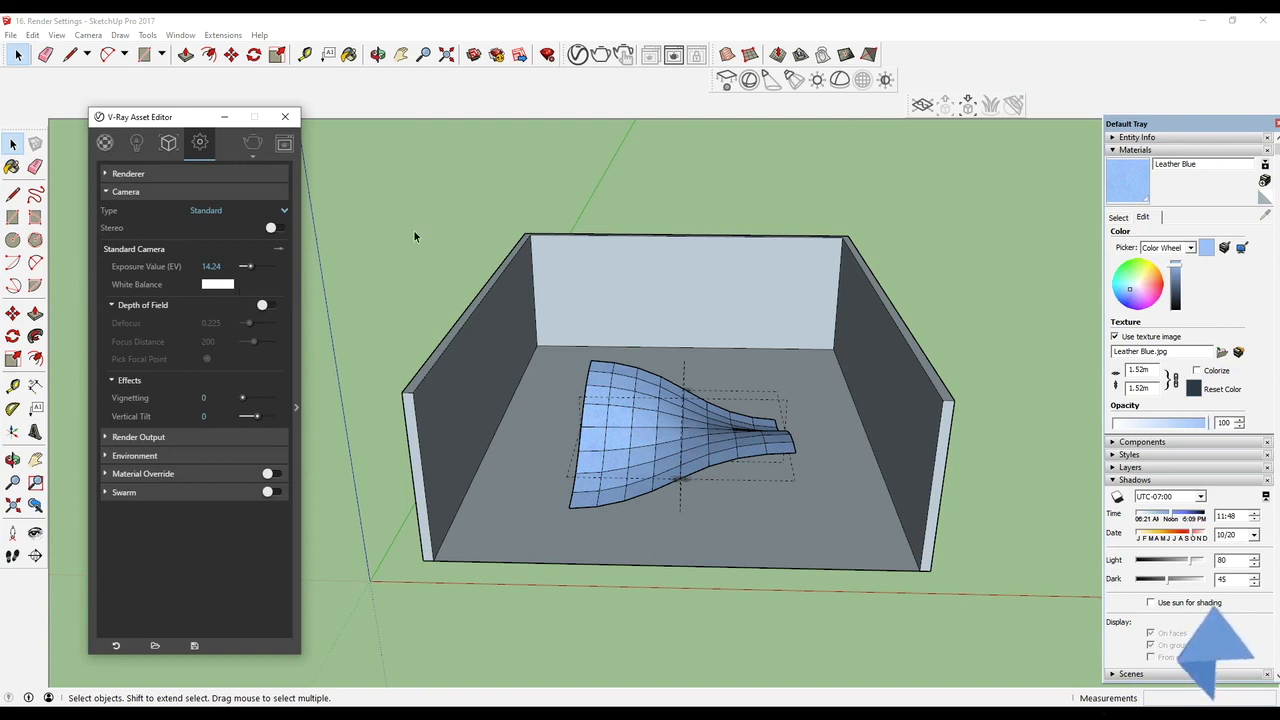
left_click(108, 174)
left_click(277, 191)
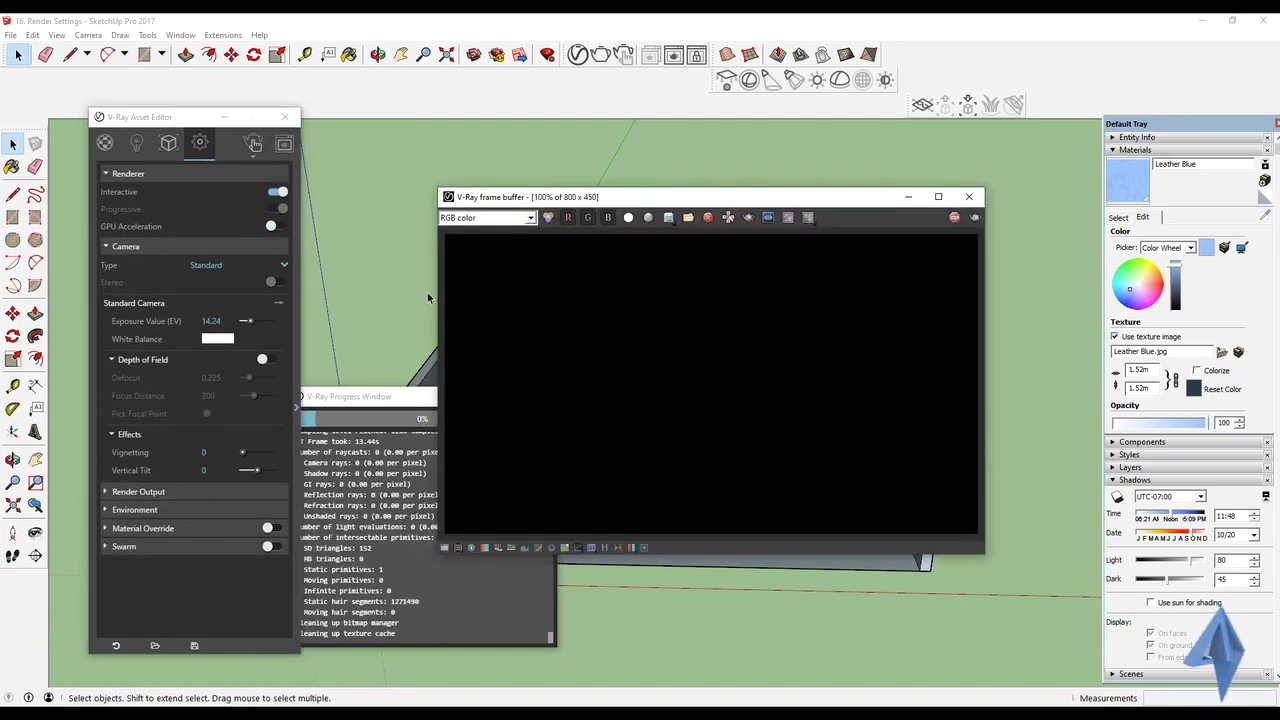
Step: Bring the room into closer view and switch the camera type to VR Spherical Panorama for the interactive render
mouse_move(733, 606)
middle_mouse_down()
mouse_move(754, 613)
mouse_move(728, 617)
mouse_move(739, 607)
mouse_move(719, 574)
mouse_move(721, 591)
middle_mouse_up()
scroll(728, 612, "up", 1)
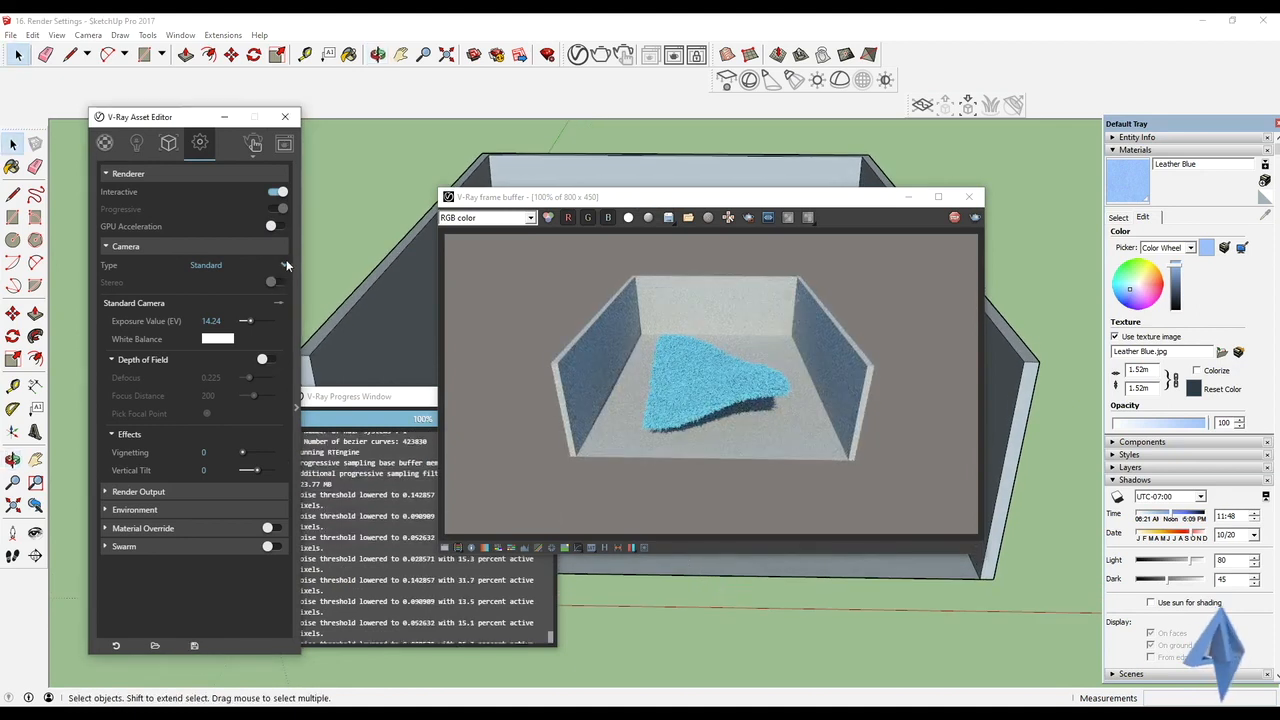
left_click(262, 283)
left_click(254, 301)
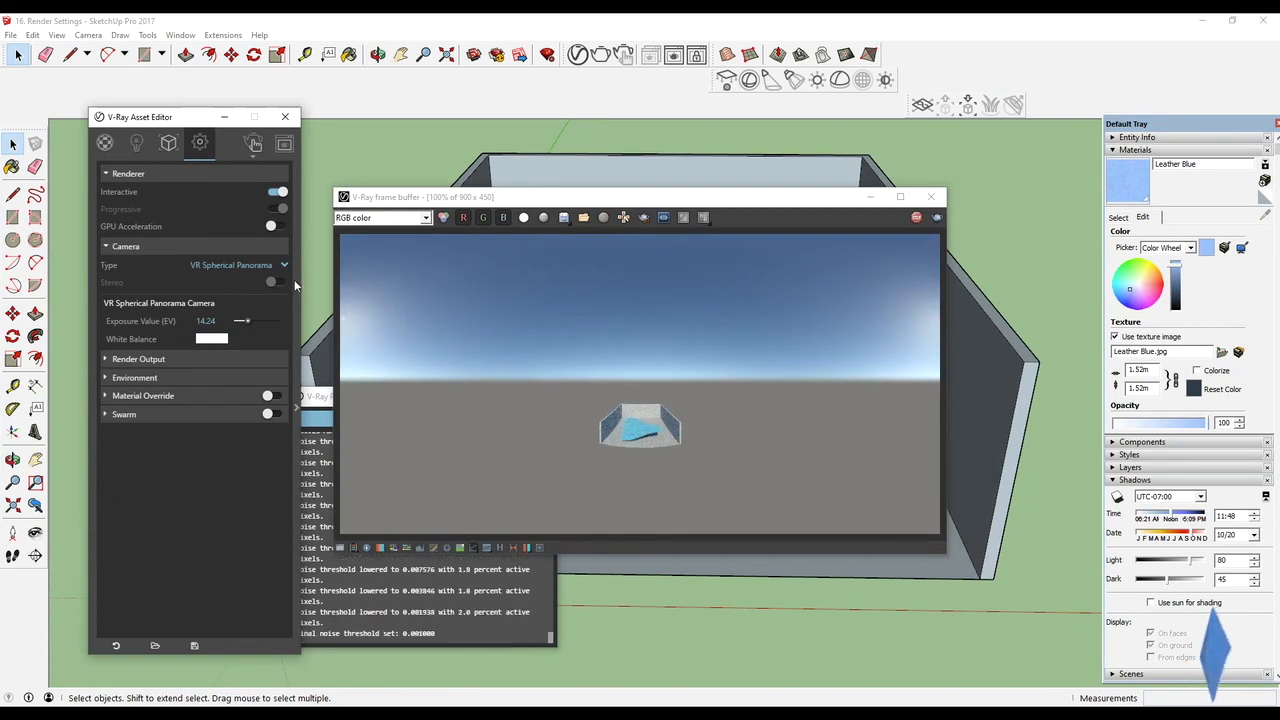
Step: Preview the VR Cubemap camera type in the frame buffer, and return the camera type to Standard
left_click(284, 265)
left_click(242, 317)
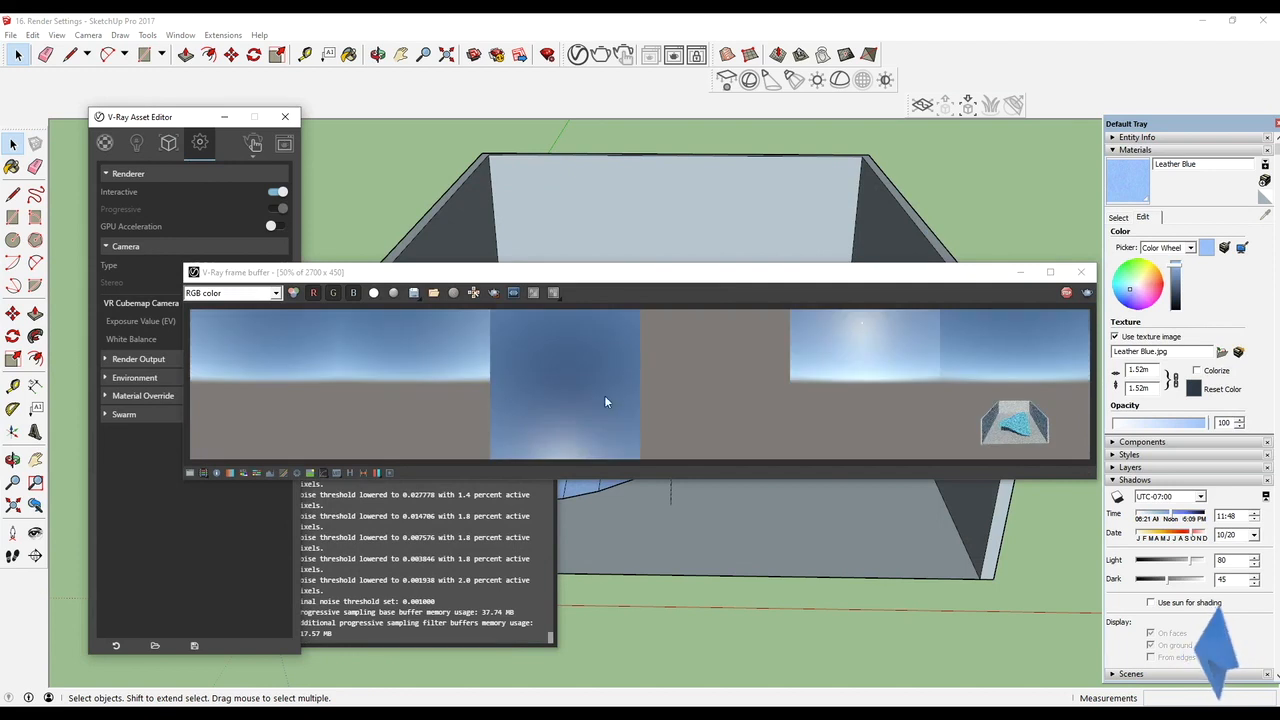
scroll(906, 404, "down", 2)
scroll(669, 386, "up", 1)
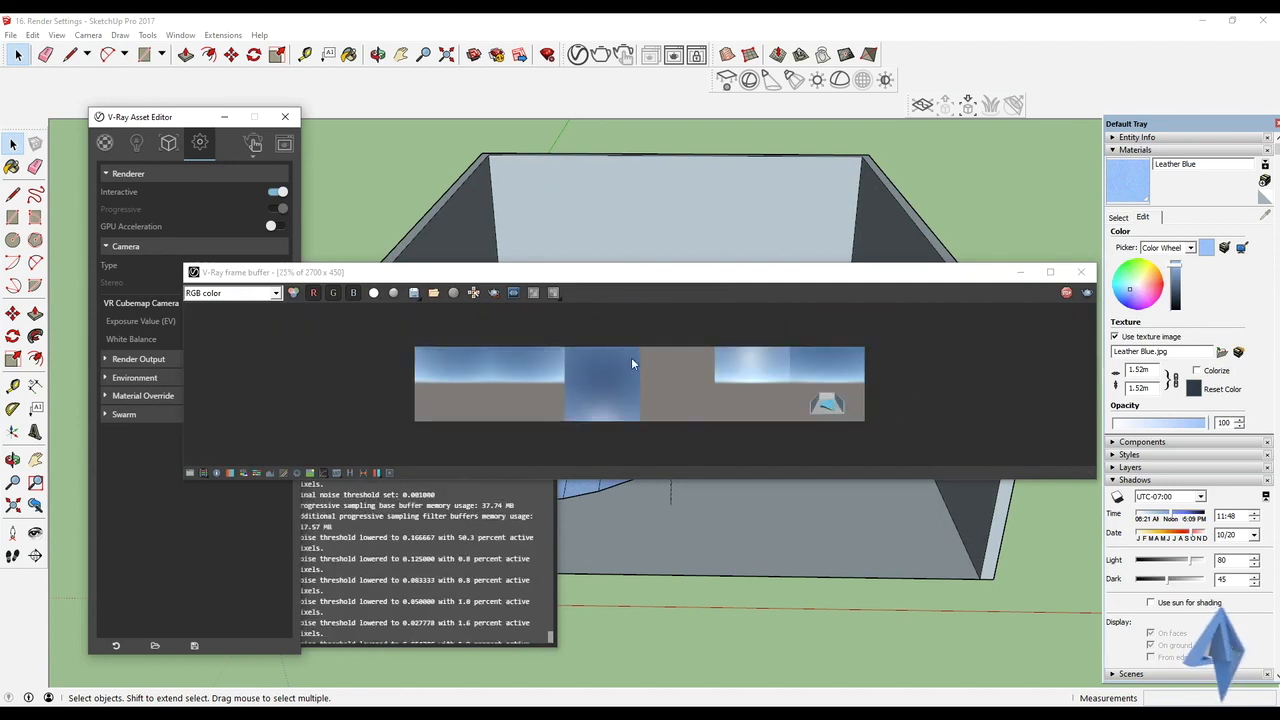
left_click_drag(379, 274, 488, 210)
left_click(240, 265)
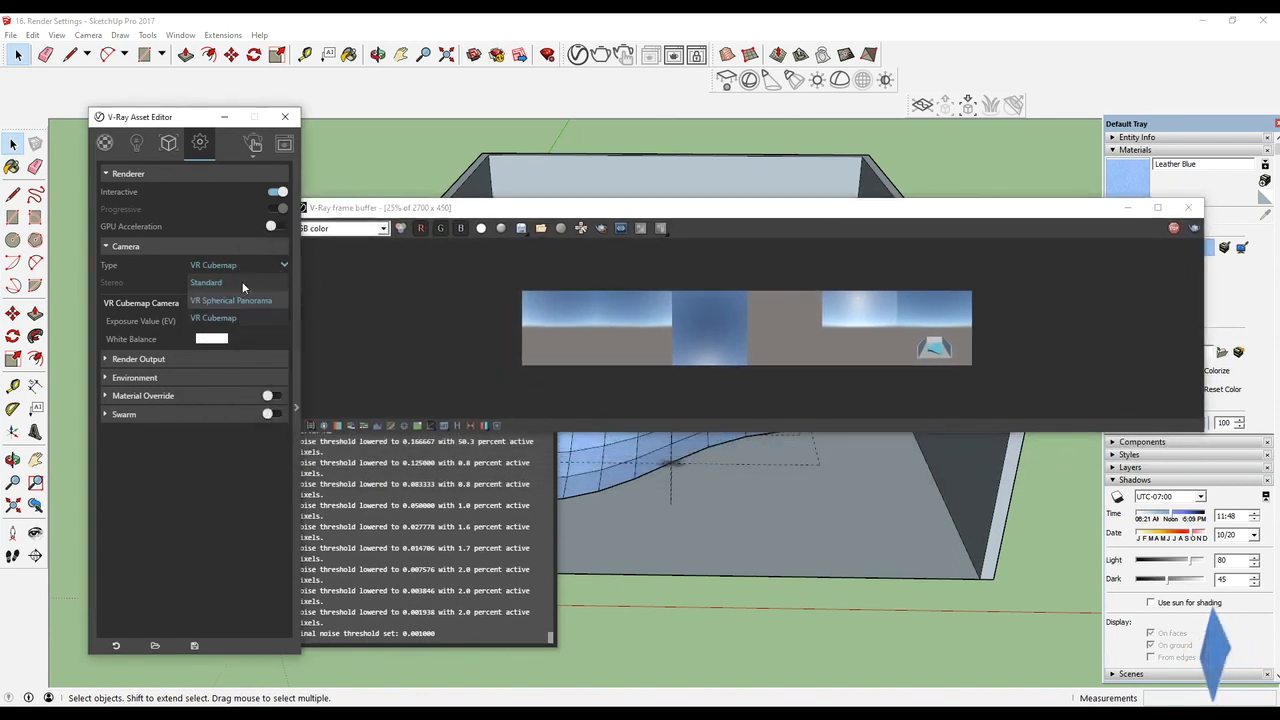
left_click(242, 282)
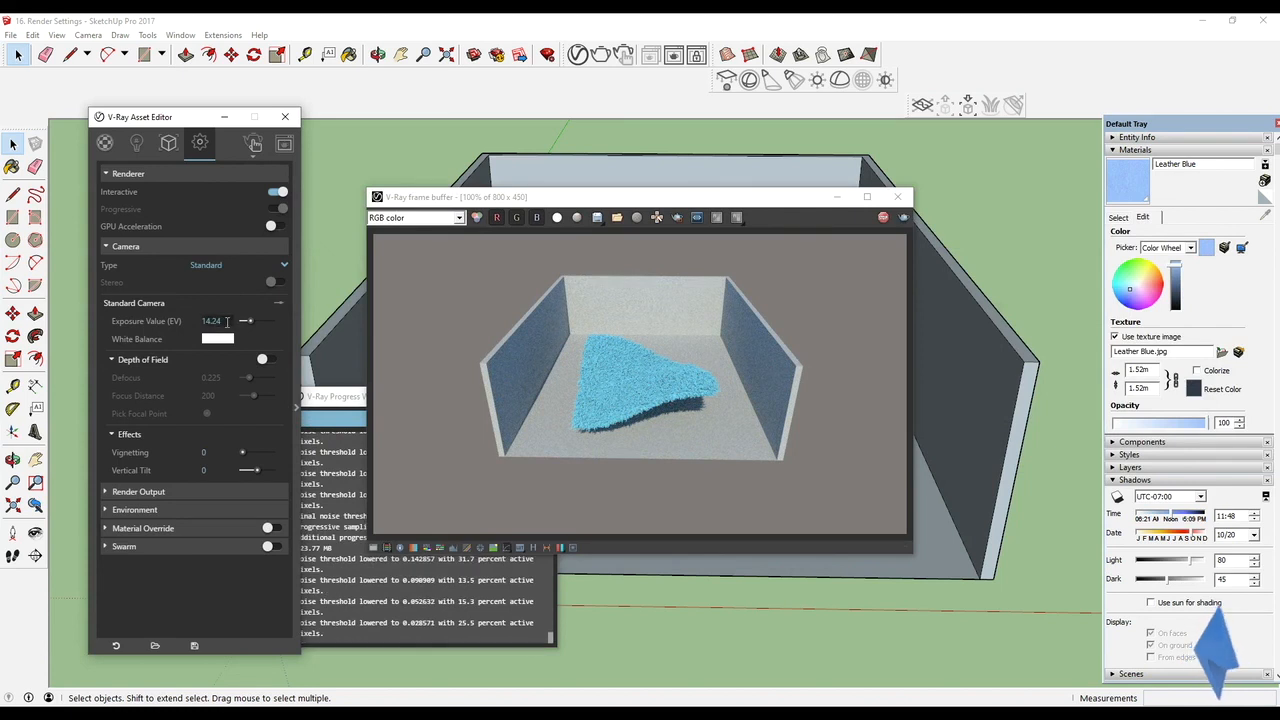
Step: Try Exposure Values of 11 and 15 on the Standard camera
left_click_drag(229, 322, 170, 319)
type("11")
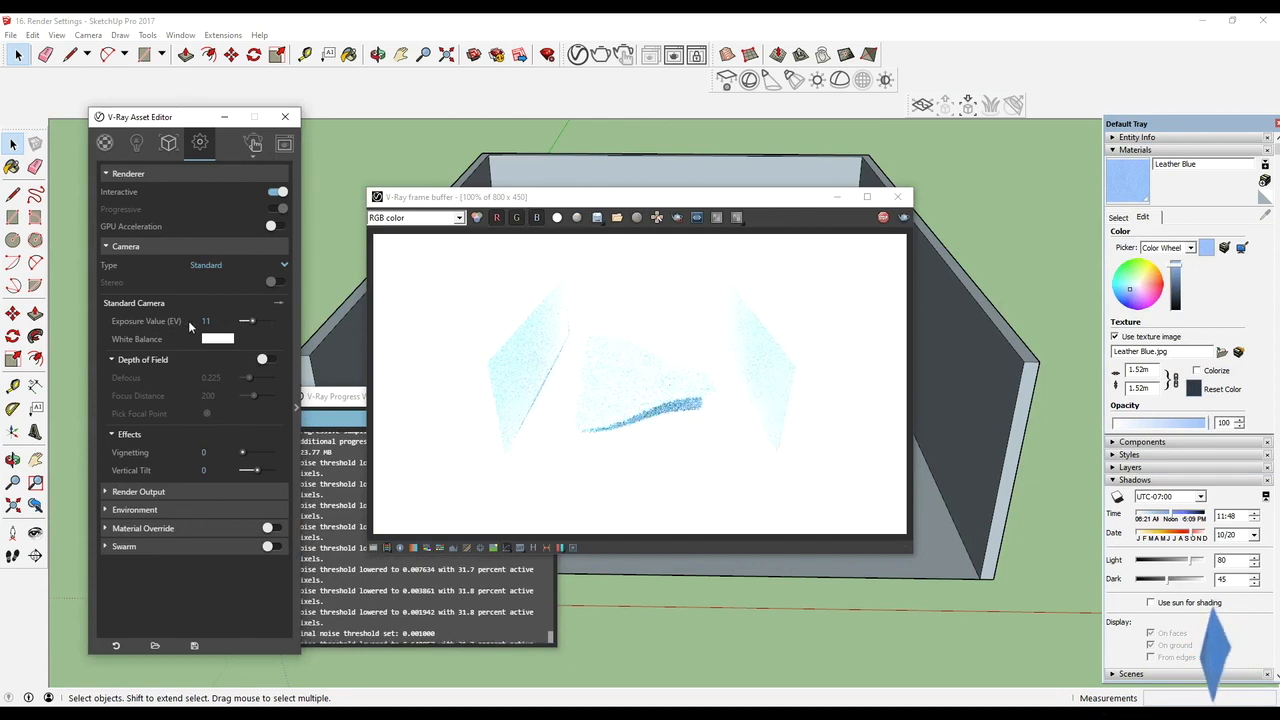
left_click(216, 320)
left_click_drag(216, 320, 185, 319)
type("15")
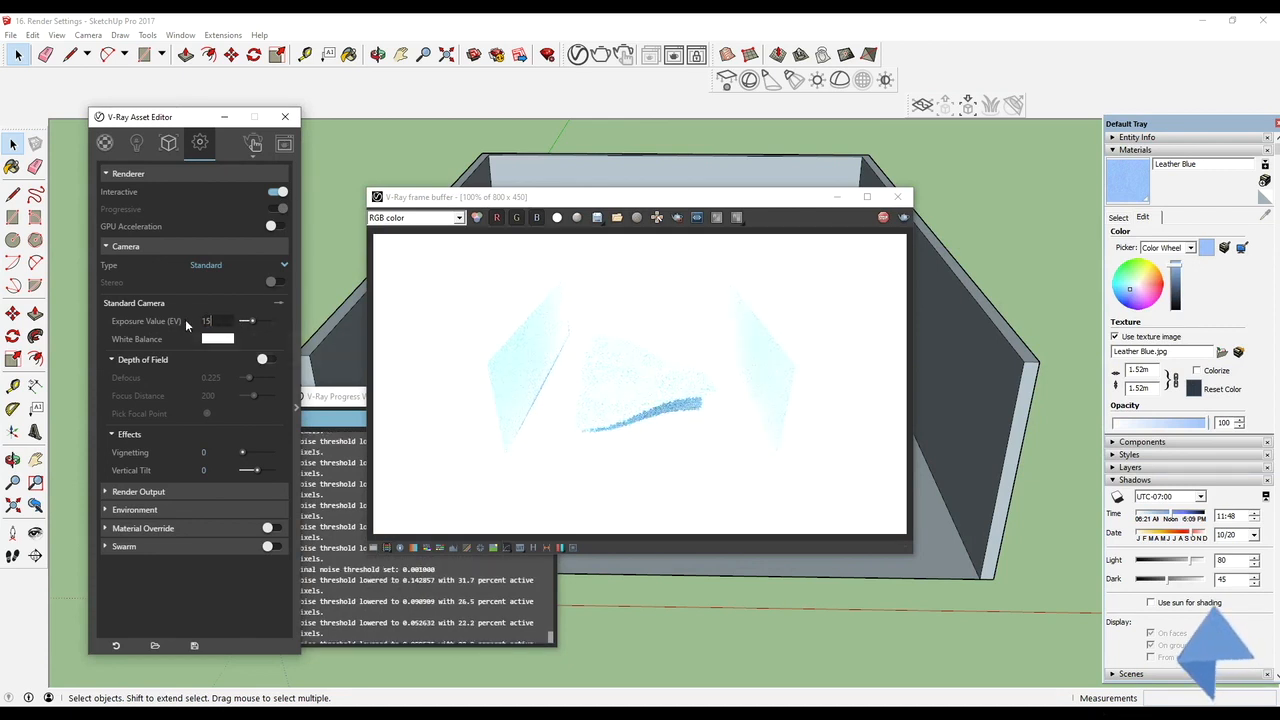
key("Return")
Step: Try Exposure Values of 18 and 12, and settle on 13
left_click_drag(228, 320, 169, 320)
type("18")
key("Return")
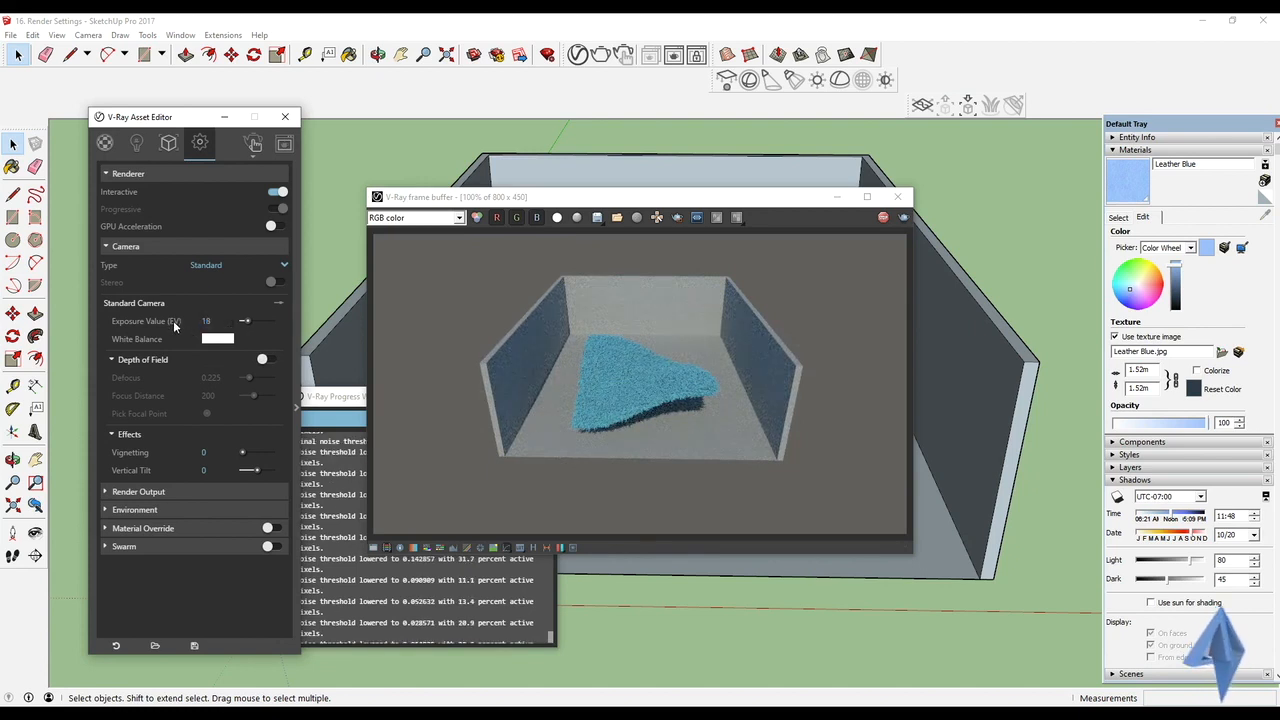
left_click_drag(232, 320, 179, 320)
type("12")
key("Return")
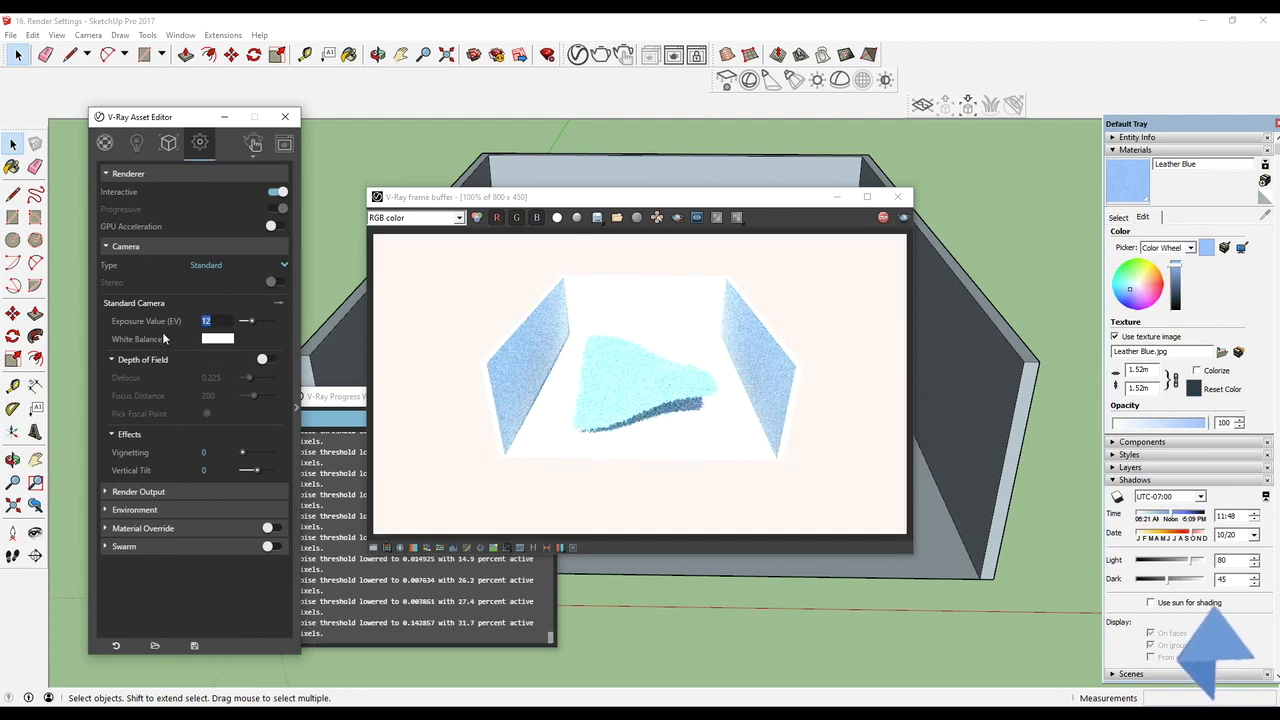
key("Return")
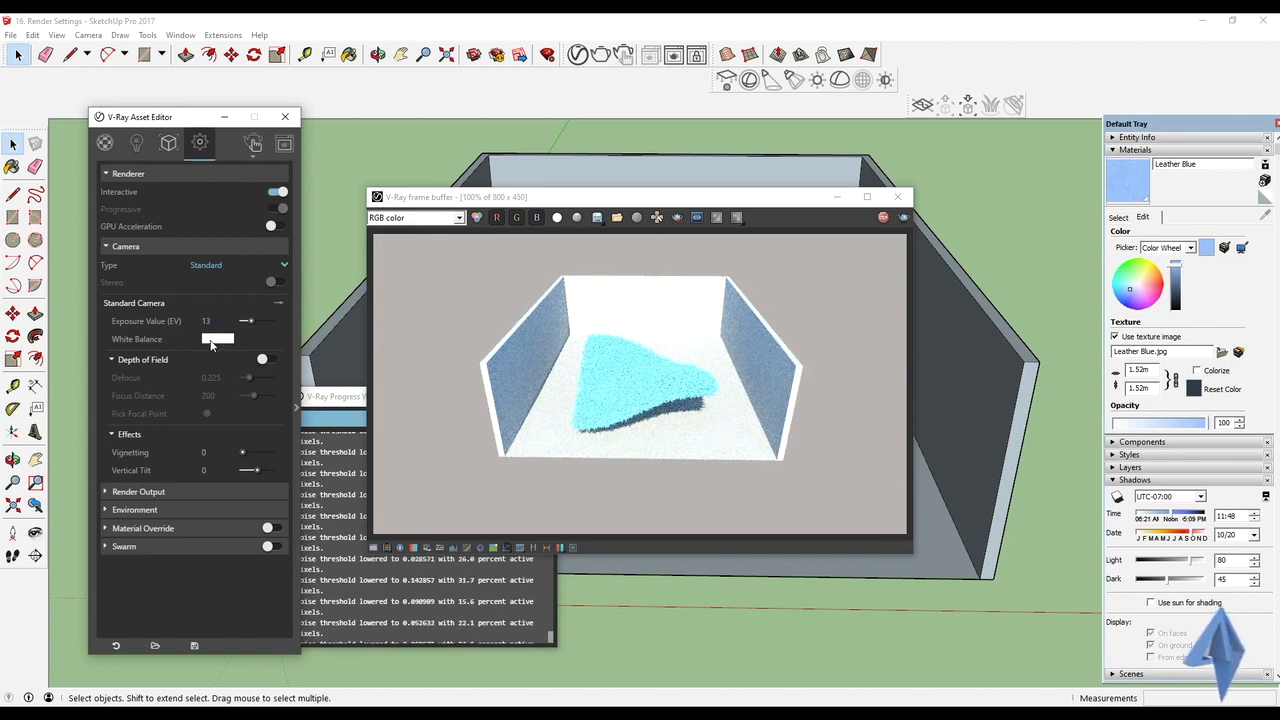
Step: Tint the White Balance salmon red (255, 111, 114) and adjust the Exposure Value to 25 and back to 14.88
left_click(220, 341)
mouse_move(344, 244)
left_mouse_down()
mouse_move(364, 158)
mouse_move(383, 188)
left_mouse_up()
left_click(121, 335)
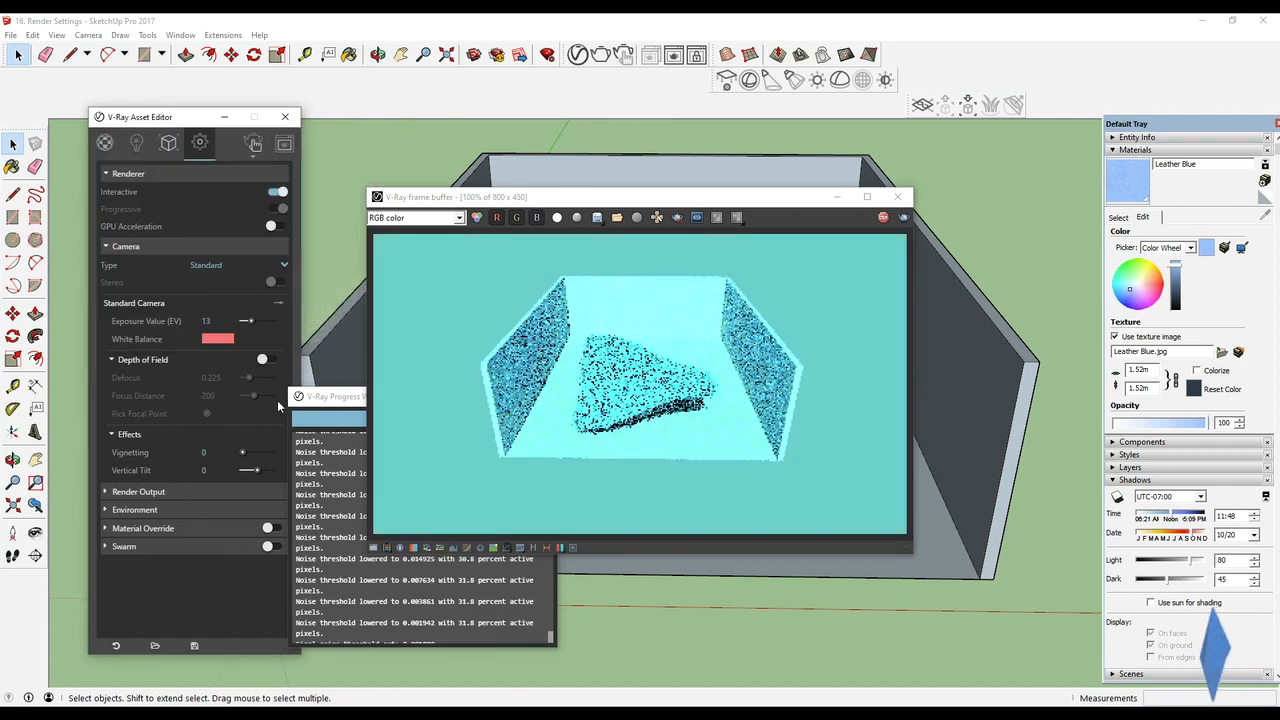
left_click_drag(250, 321, 240, 325)
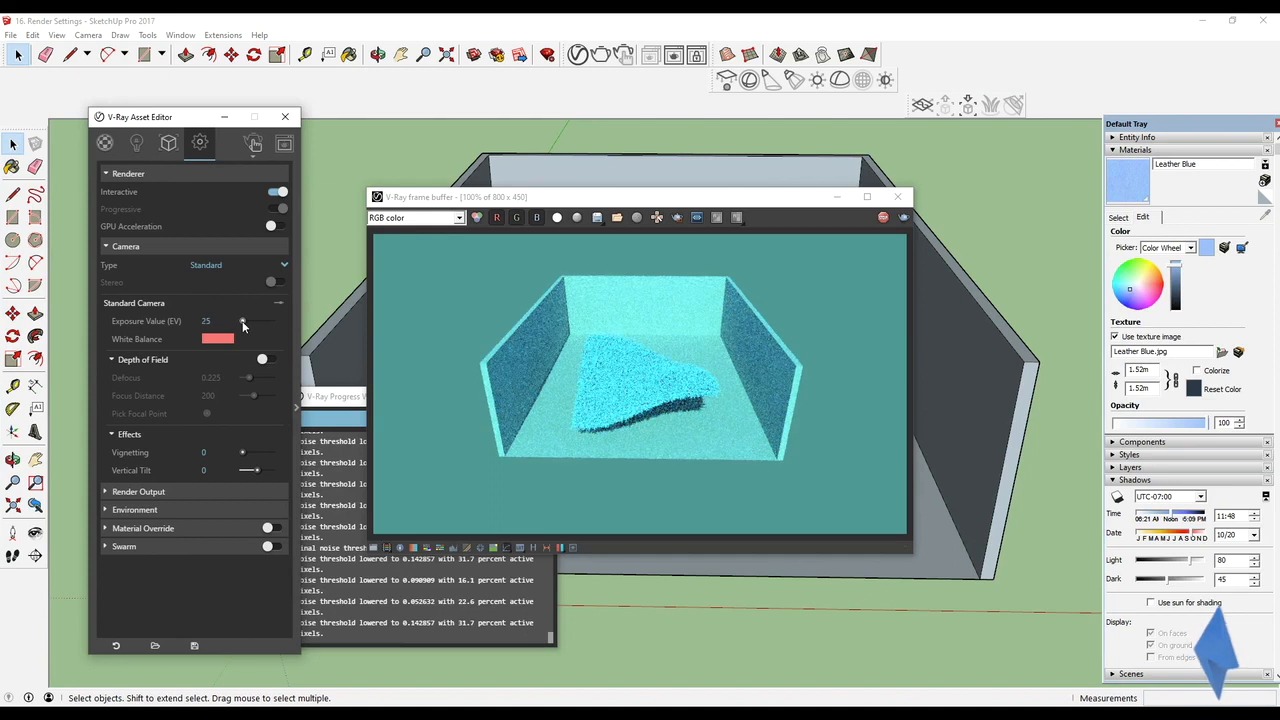
left_click_drag(245, 321, 256, 325)
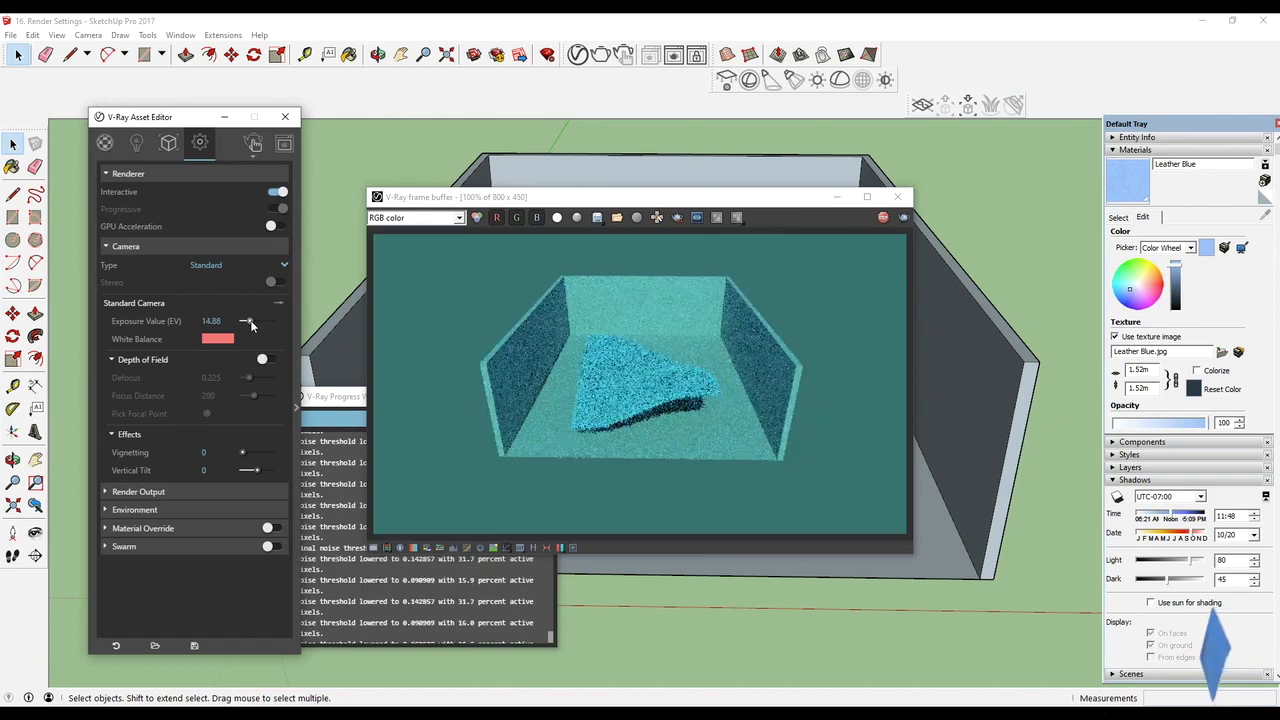
Step: Reset the White Balance colour to white and set the Exposure Value to 14
left_click(217, 339)
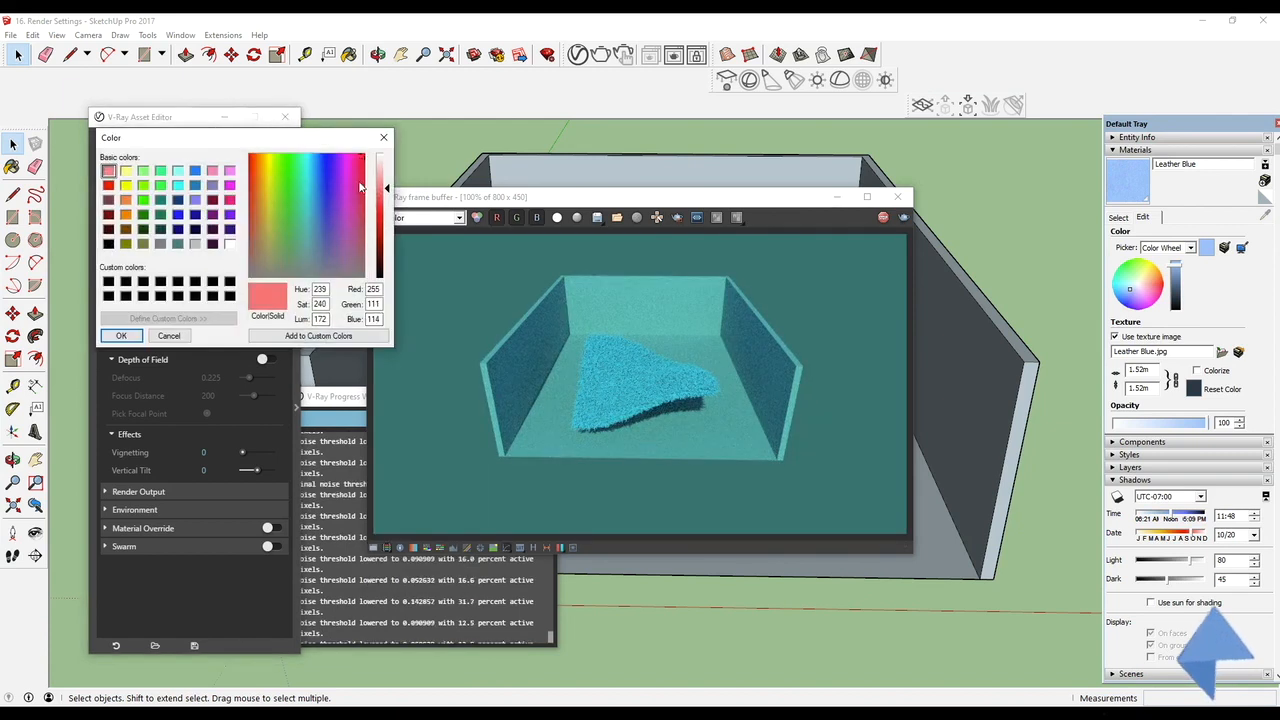
left_click(380, 156)
left_click(121, 335)
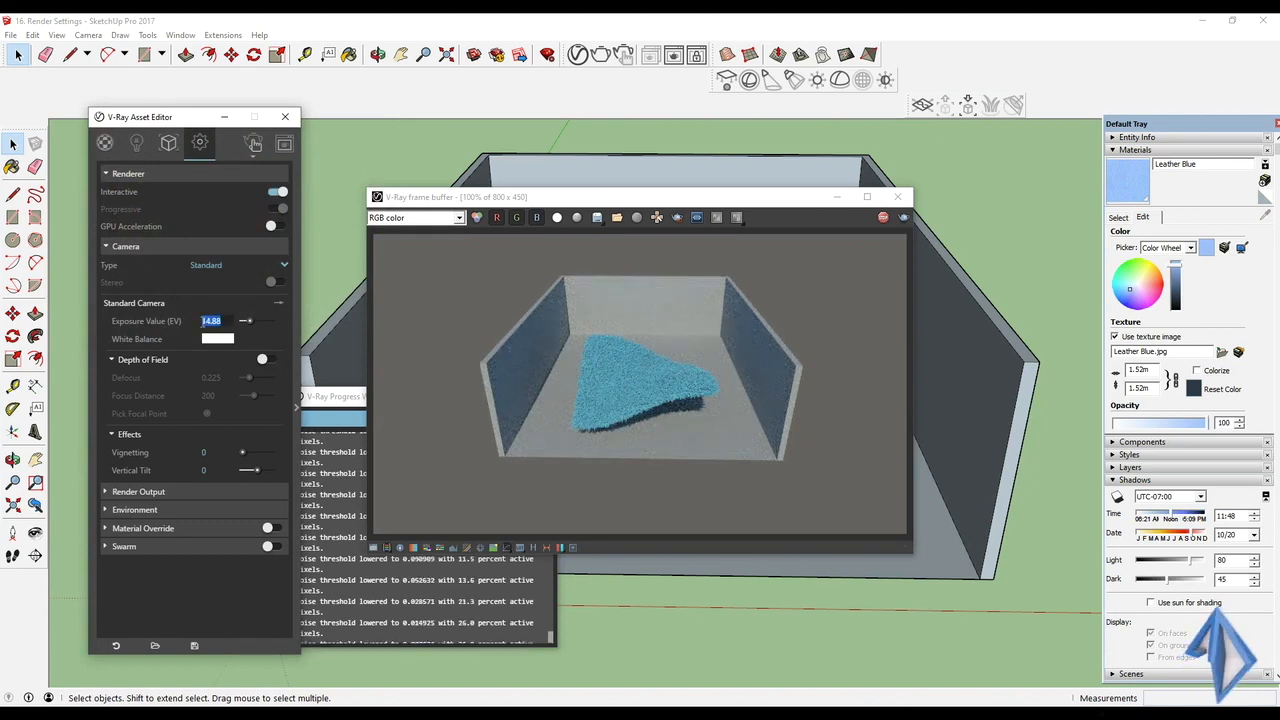
type("14")
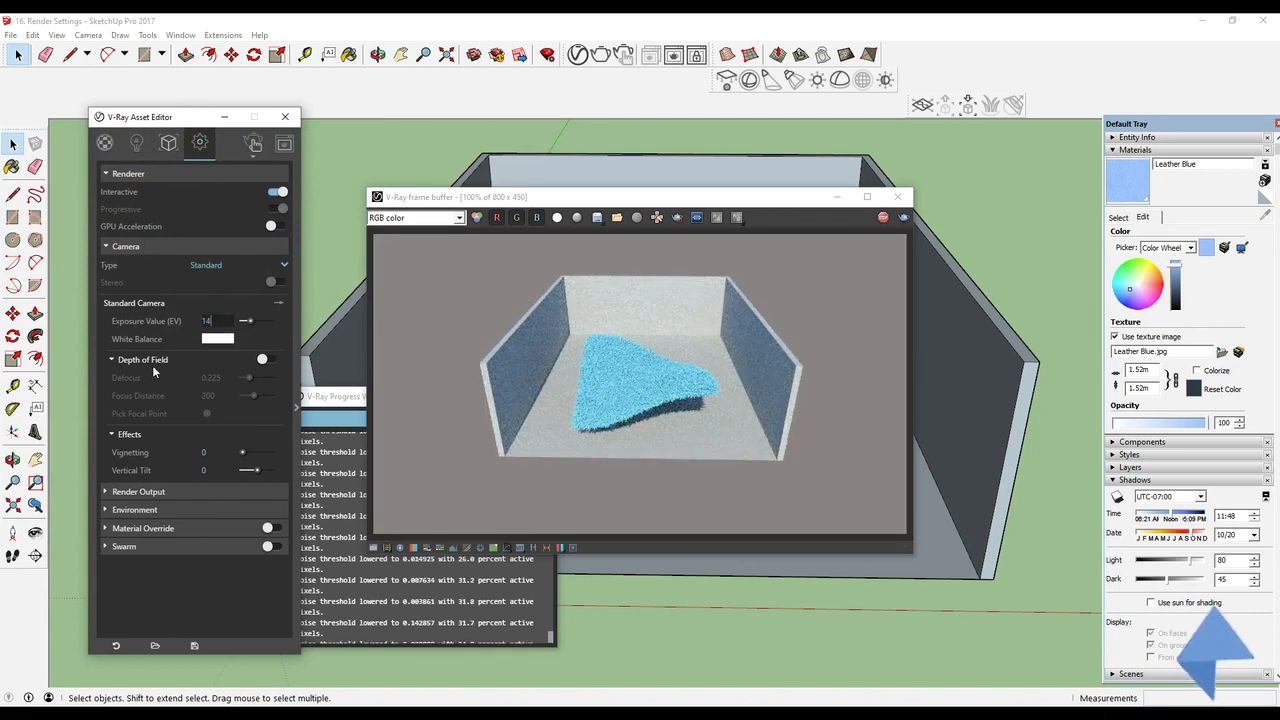
Step: Turn on Depth of Field and pick a focal point on the curved surface in the room
left_click(263, 360)
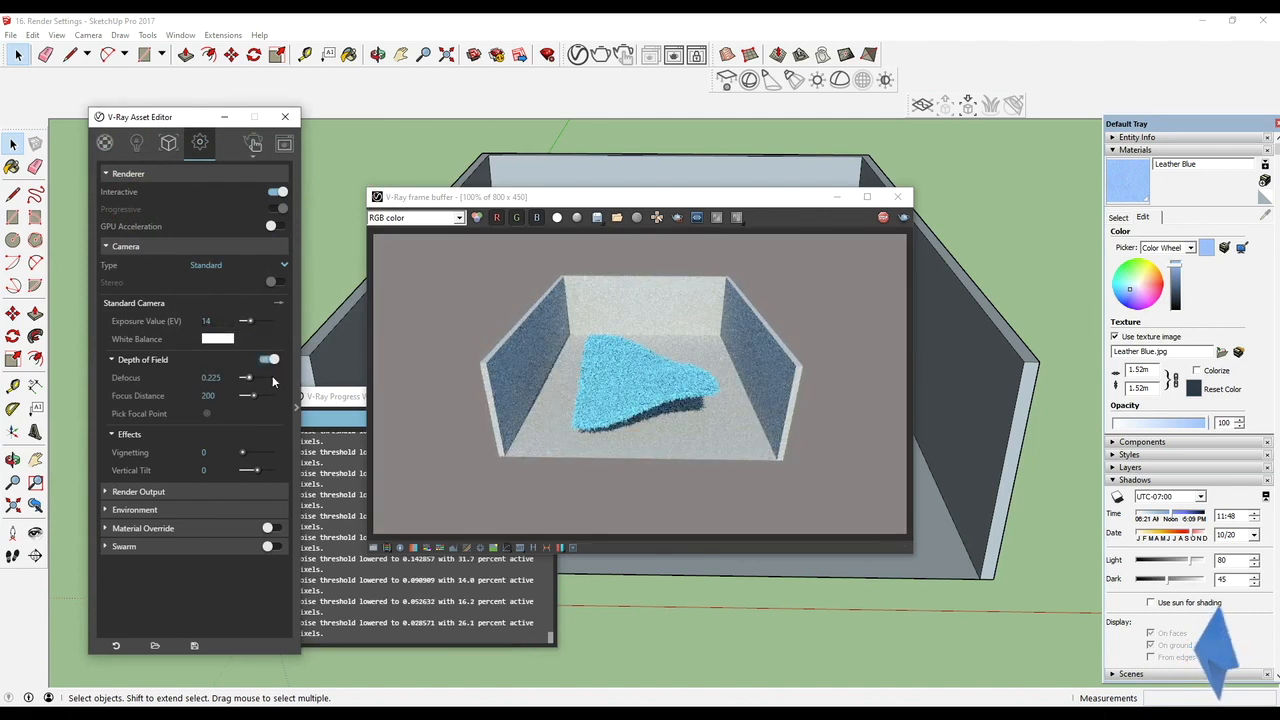
left_click(731, 413)
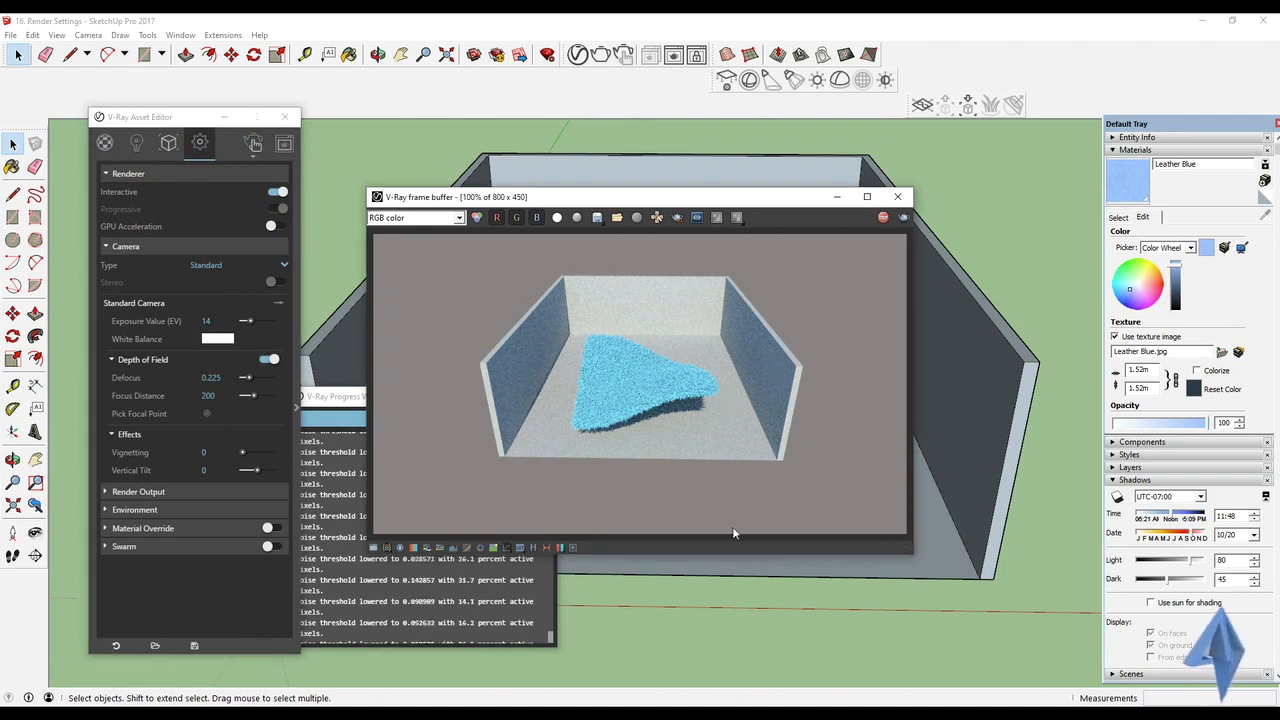
middle_click_drag(734, 588, 733, 536)
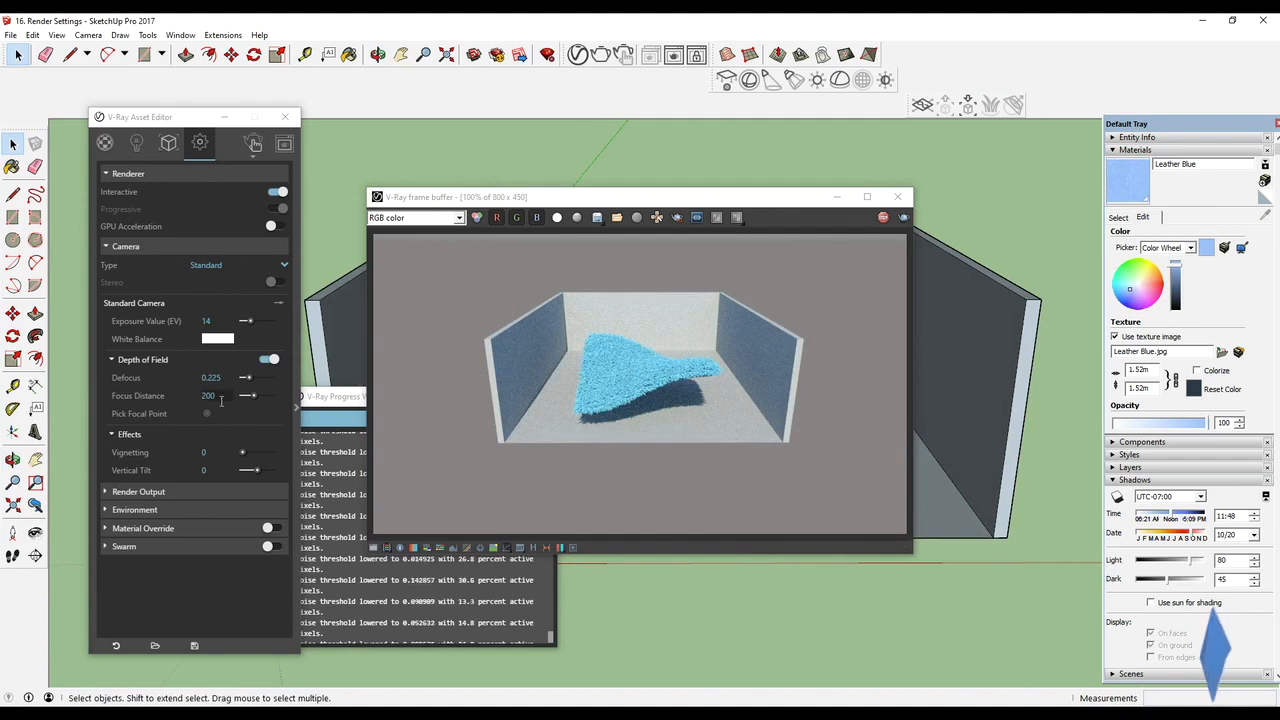
left_click(206, 413)
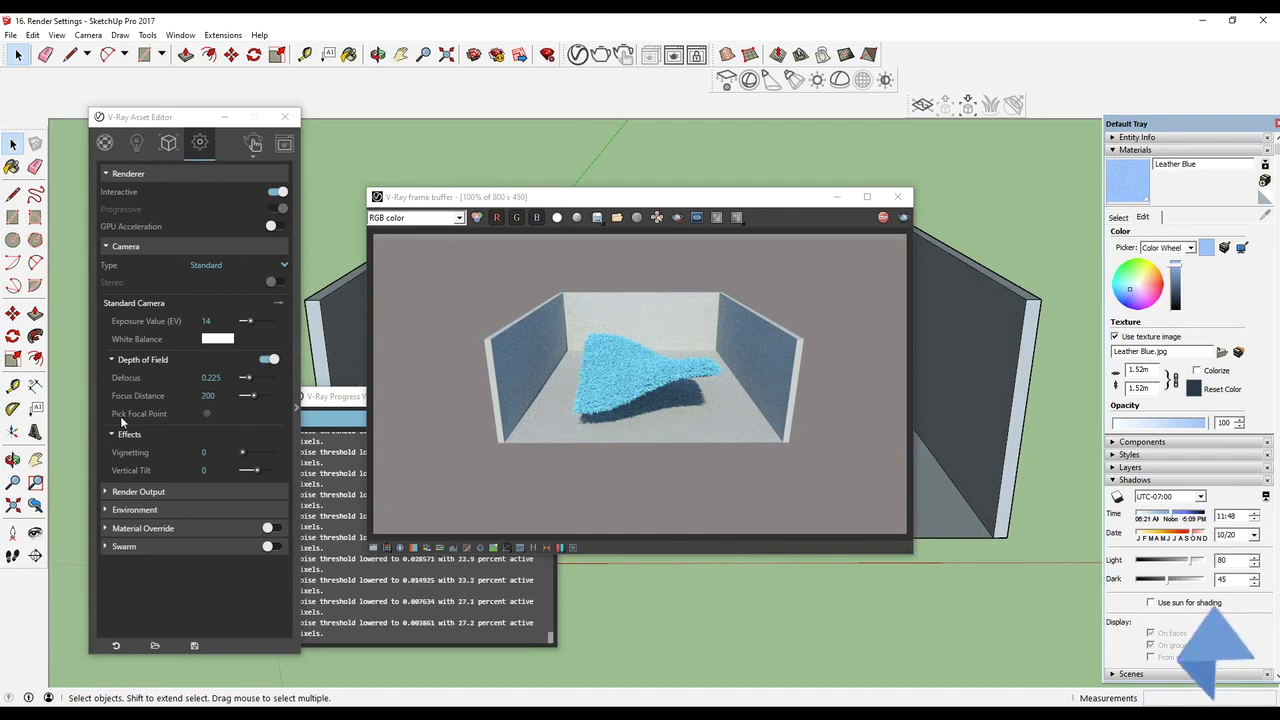
left_click(206, 414)
mouse_move(635, 200)
left_mouse_down()
mouse_move(684, 515)
mouse_move(658, 213)
left_mouse_up()
left_click(676, 376)
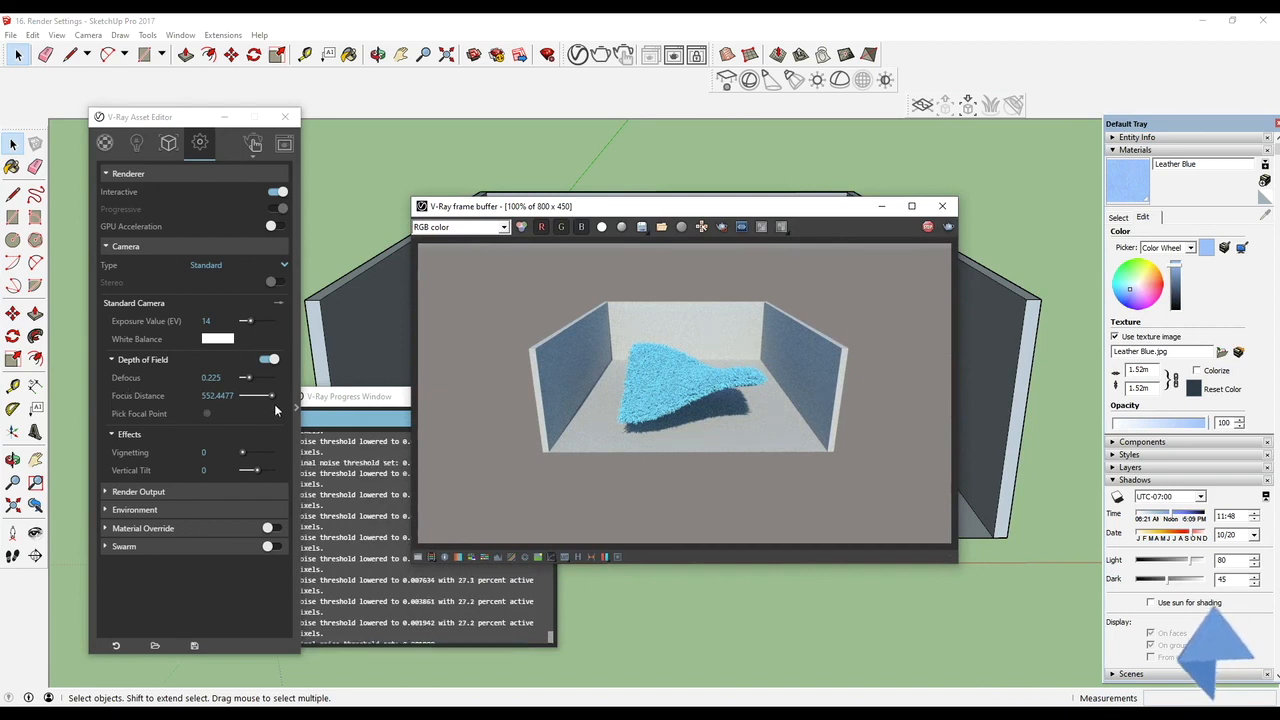
Step: Reduce the Focus Distance to 69 and the Defocus to 0, checking the blur in the render
left_click_drag(271, 397, 263, 400)
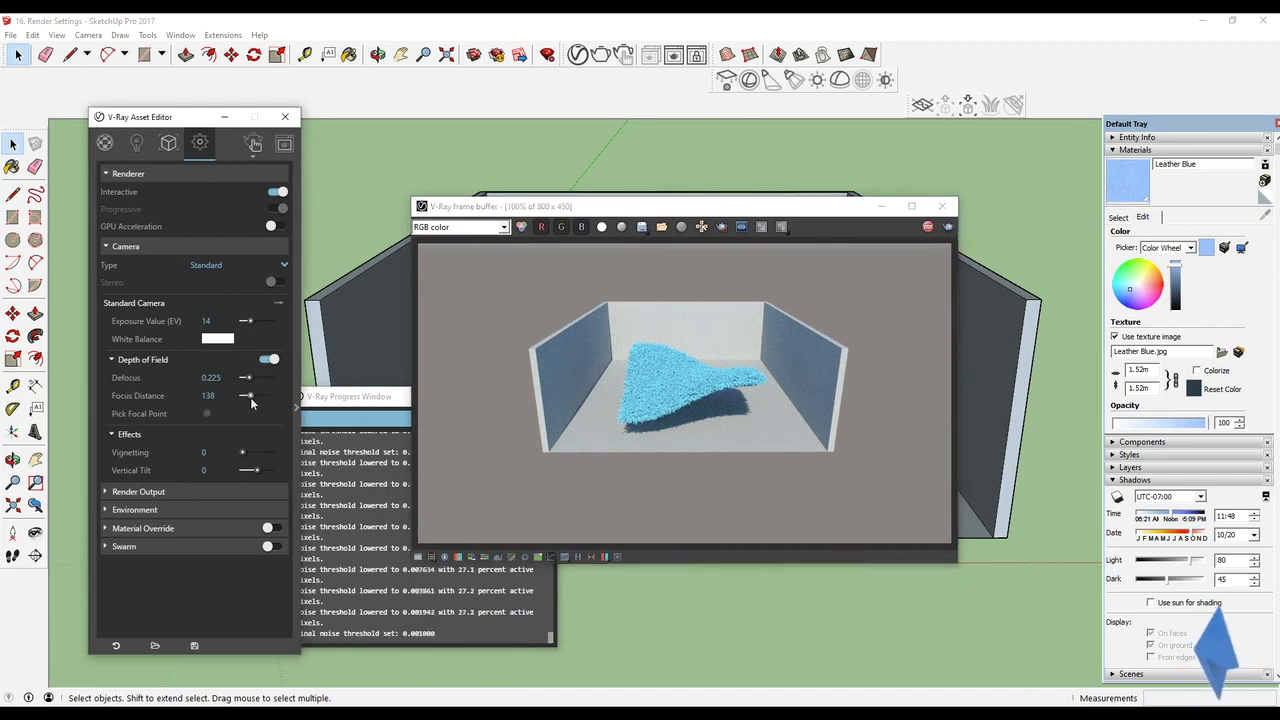
left_click_drag(249, 397, 247, 395)
scroll(677, 376, "up", 2)
scroll(677, 375, "down", 2)
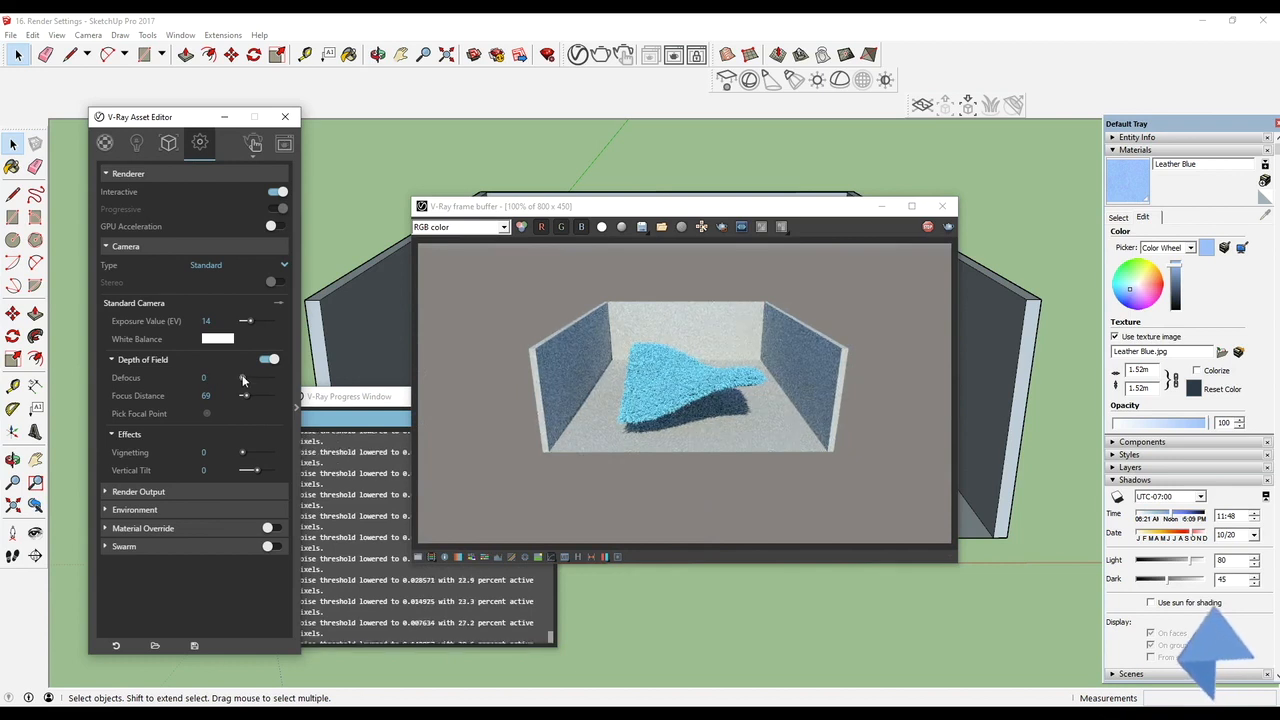
Step: Set the Defocus to 0.207 and lower the Focus Distance to 9
mouse_move(245, 395)
left_mouse_down()
mouse_move(253, 387)
mouse_move(244, 399)
left_mouse_up()
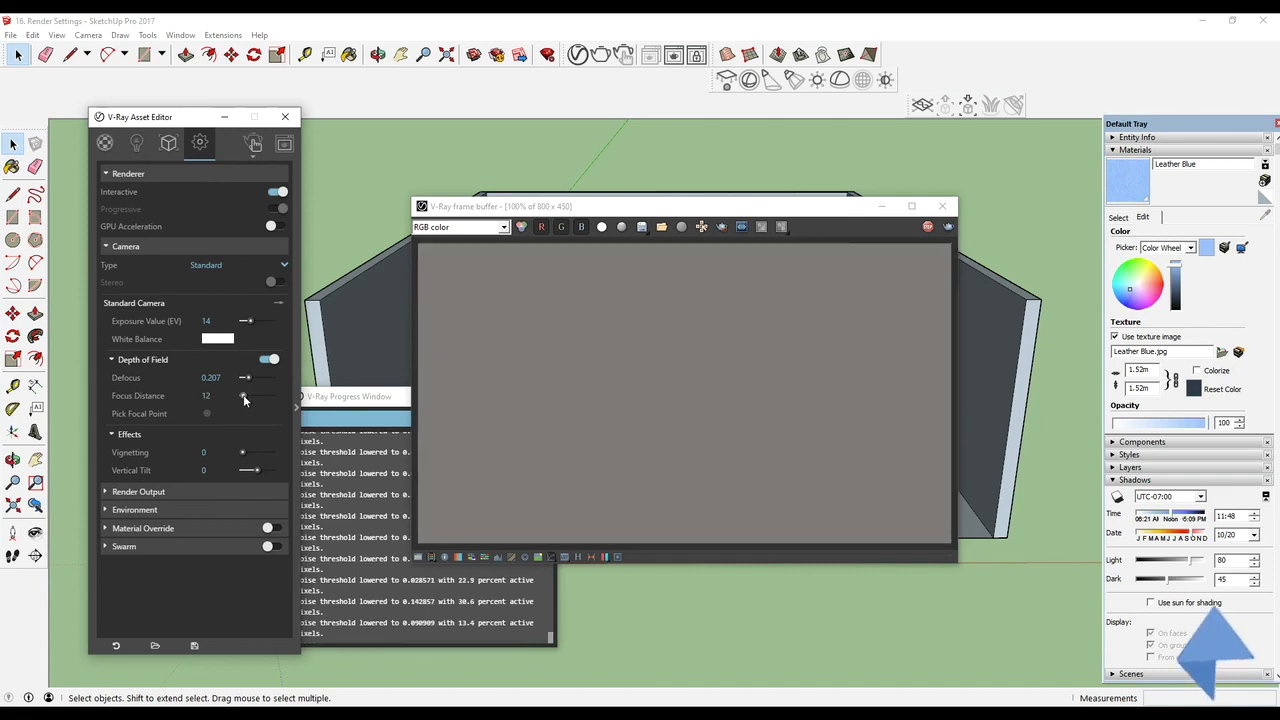
key("Down")
key("Down")
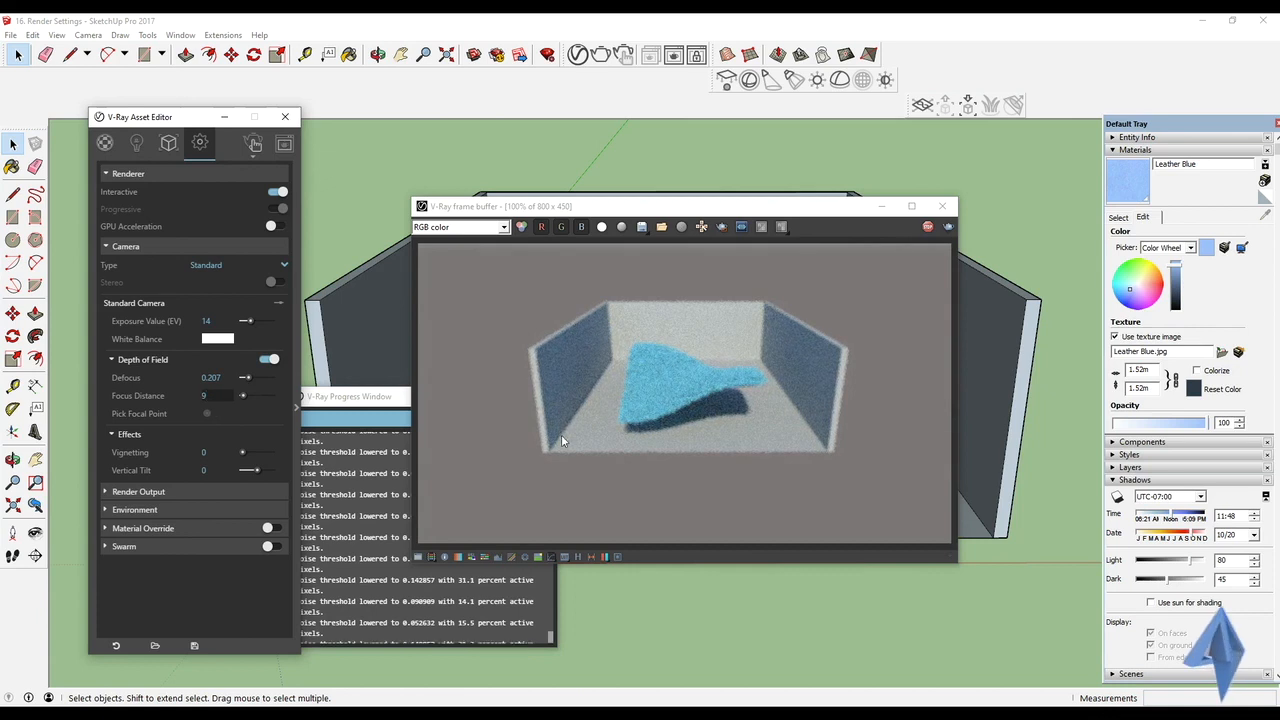
Step: Increase the Defocus to 0.413 and set the Focus Distance to 11
mouse_move(248, 383)
left_mouse_down()
mouse_move(286, 387)
mouse_move(266, 381)
left_mouse_up()
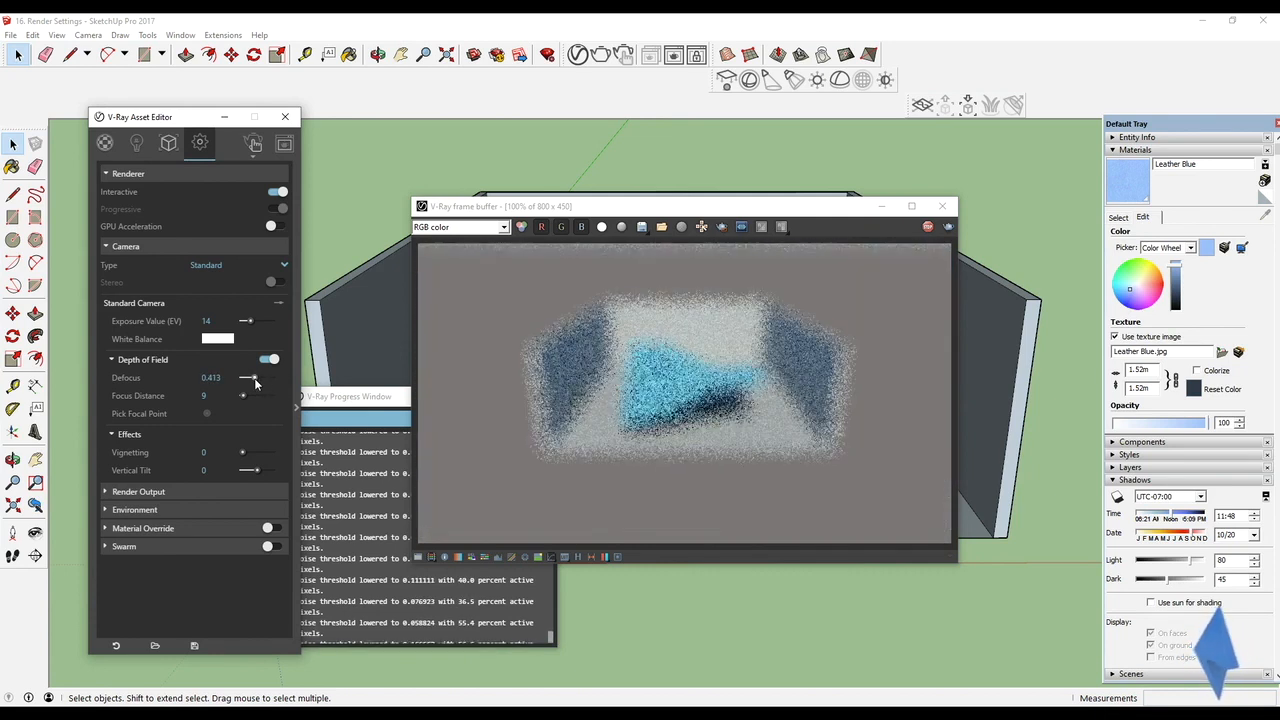
left_click_drag(228, 398, 199, 396)
type("11")
key("Return")
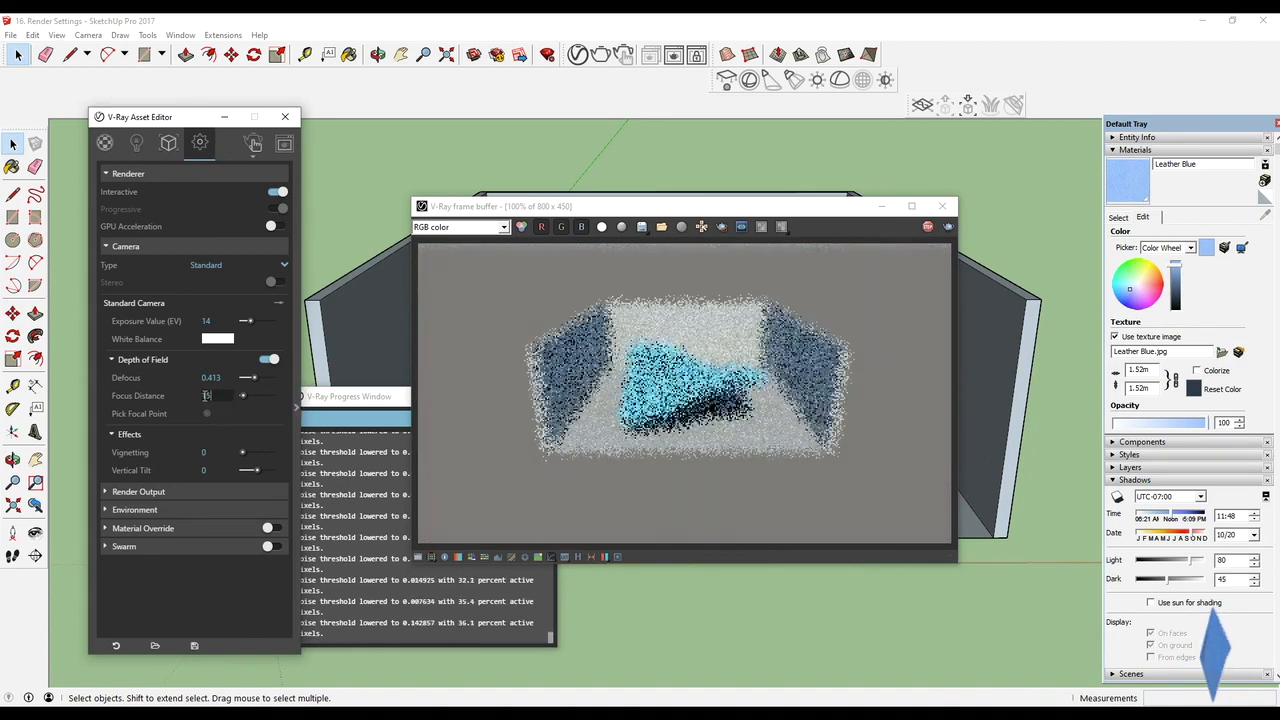
Step: Try Focus Distances of 12 and 14 with the stronger defocus
key("BackSpace")
type("2")
key("Return")
key("BackSpace")
type("4")
key("Return")
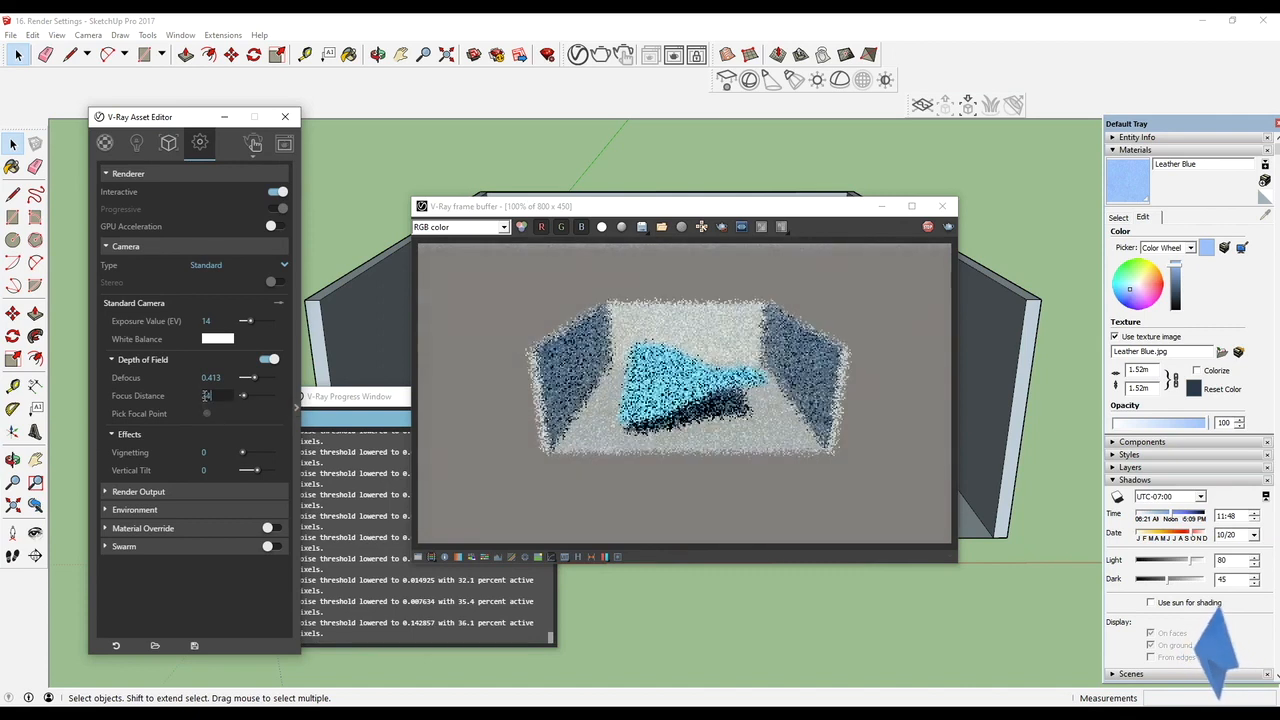
Step: Raise the Focus Distance gradually to 68
key("Up")
key("Up")
key("Up")
key("Up")
key("Up")
key("Up")
key("Up")
key("Up")
key("Up")
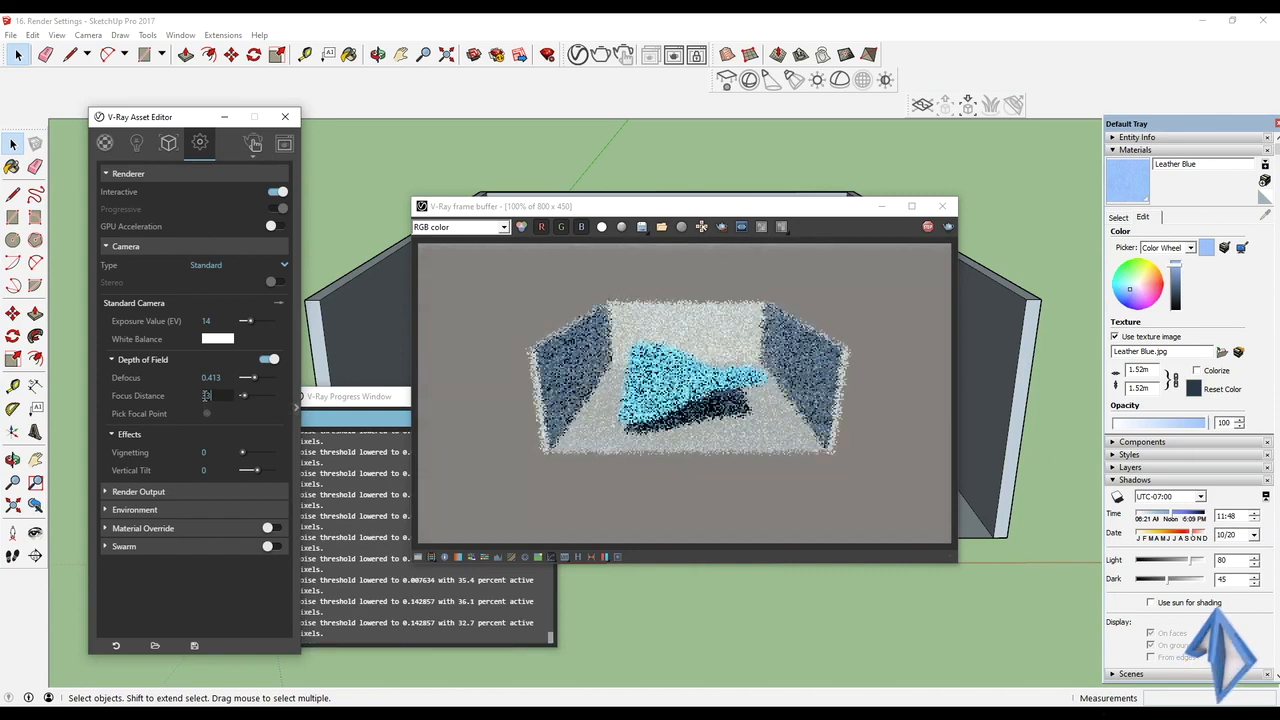
key("Up")
key("Up")
key("Up")
key("Up")
key("Up")
key("Up")
key("Up")
key("Up")
key("Up")
key("Up")
key("Up")
key("Up")
key("Up")
key("Up")
key("Up")
key("Up")
key("Up")
key("Up")
key("Up")
key("Up")
key("Up")
key("Up")
key("Up")
key("Up")
key("Up")
key("Up")
key("Up")
key("Up")
key("Up")
key("Up")
key("Up")
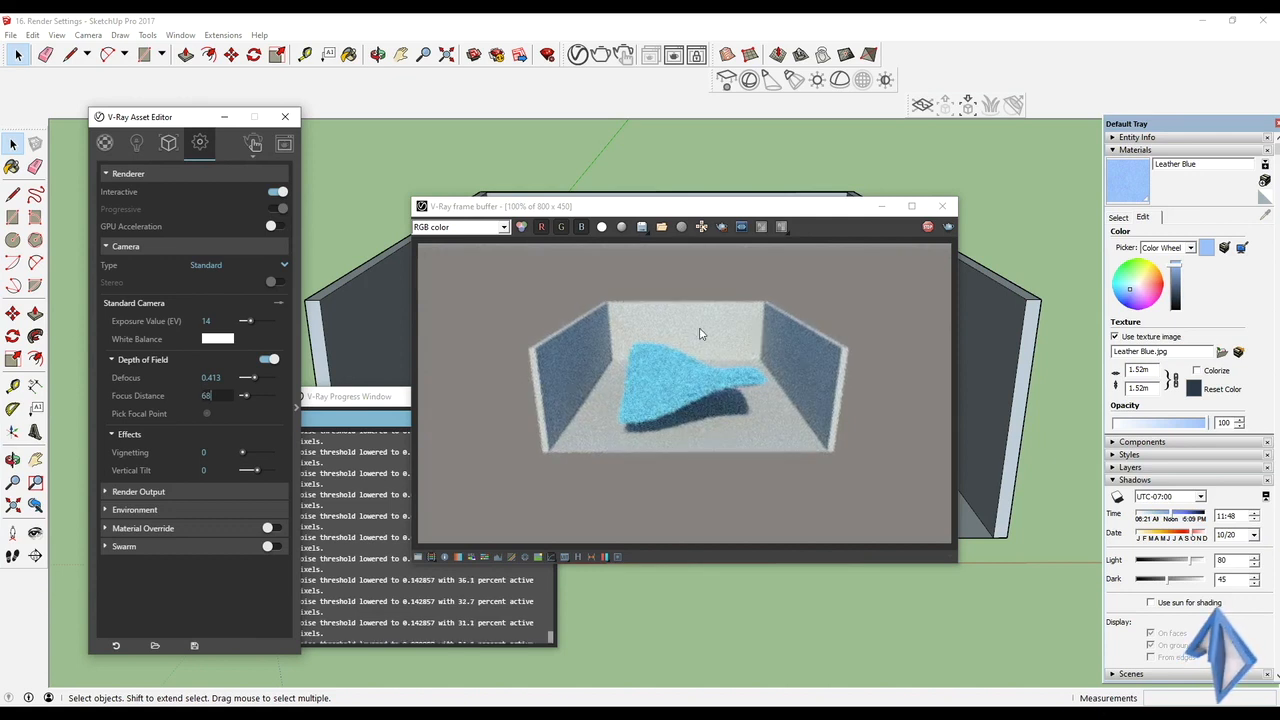
Step: Inspect the blurred render up close and raise the Focus Distance to 86
scroll(673, 401, "up", 3)
scroll(673, 401, "down", 3)
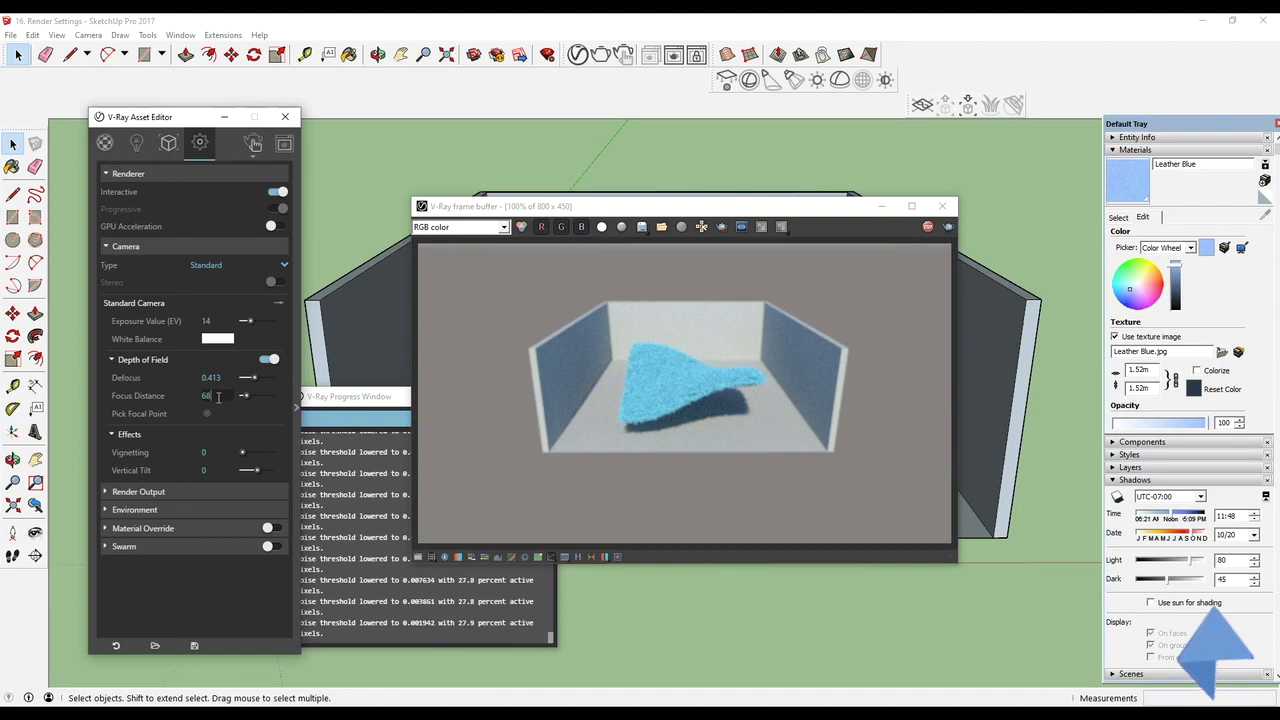
type("84")
key("Return")
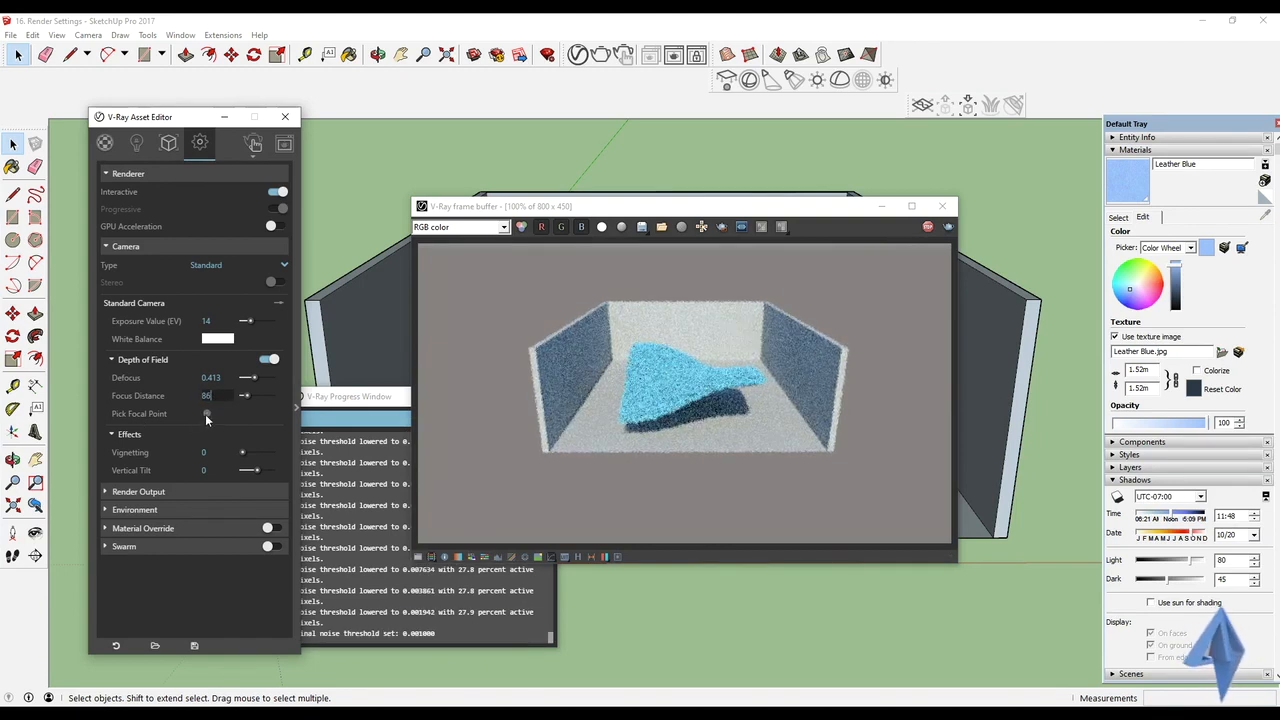
Step: Move the frame buffer off the model and pick a new focal point on the curved surface's front edge
left_click(205, 414)
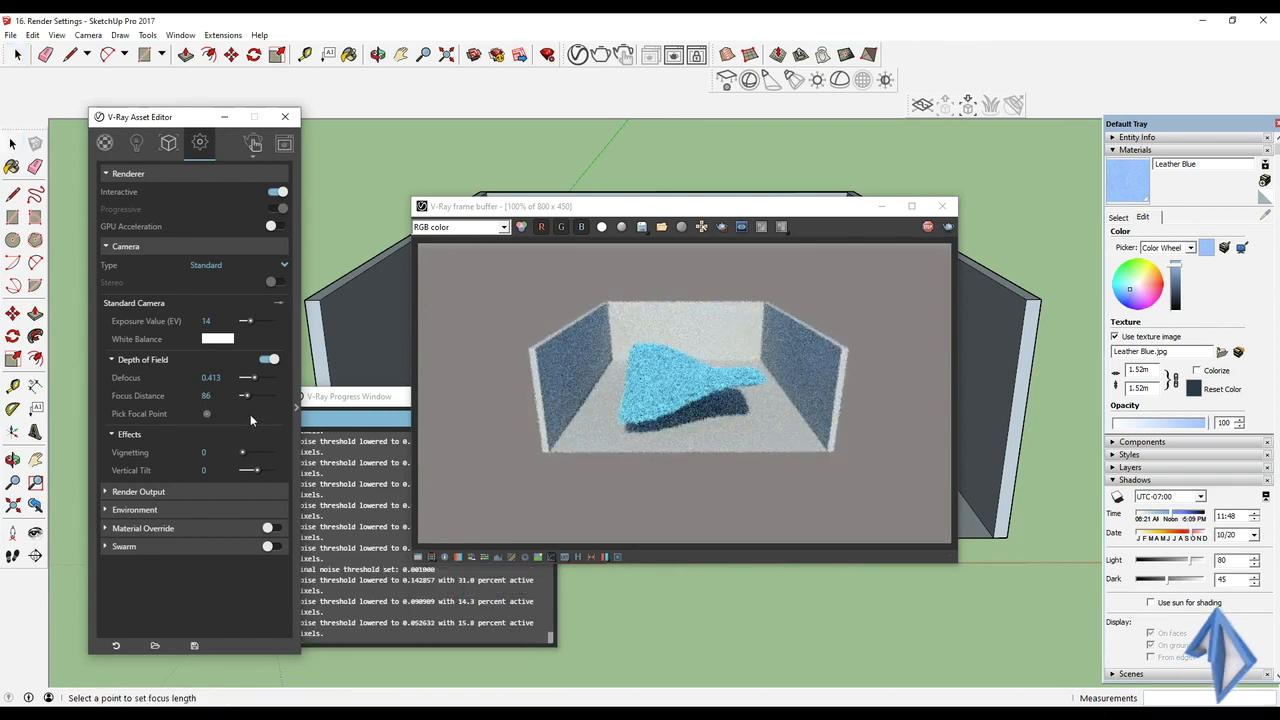
left_click_drag(630, 206, 643, 525)
left_click(688, 410)
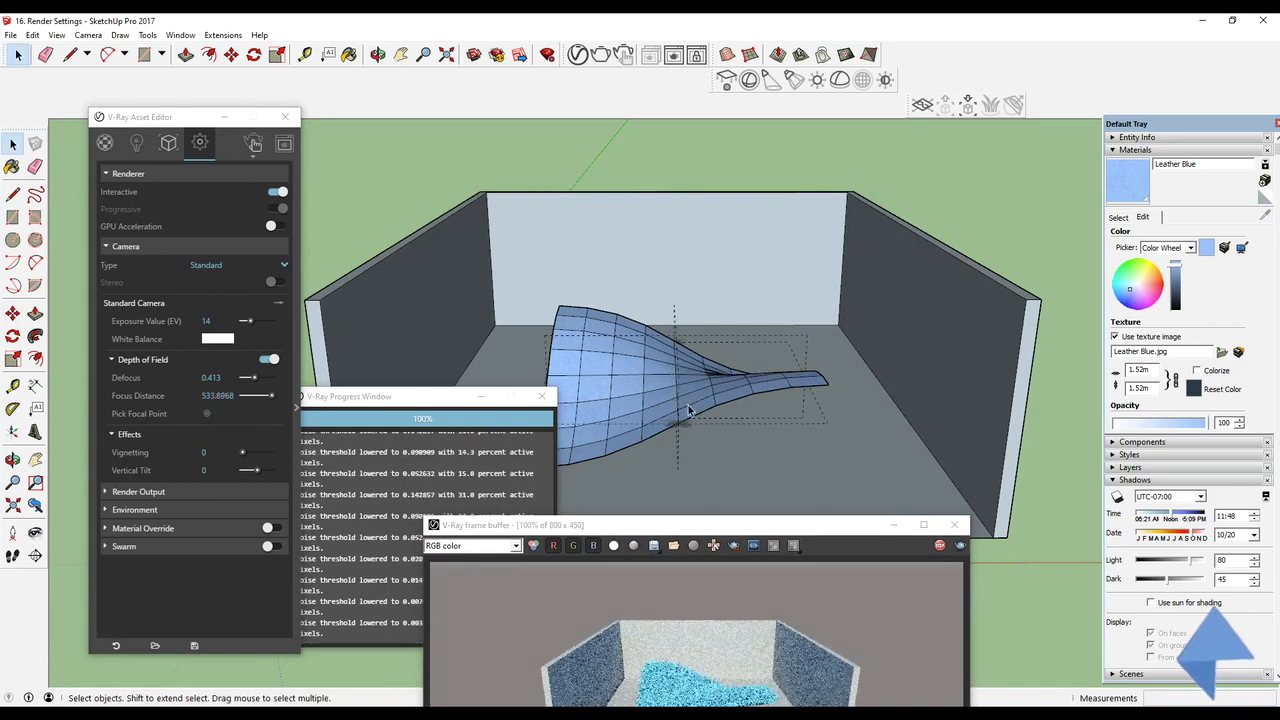
Step: Move the frame buffer back over the model, raise Defocus to 1 and check the blur on the surface up close
left_click_drag(598, 525, 613, 270)
left_click_drag(255, 378, 282, 384)
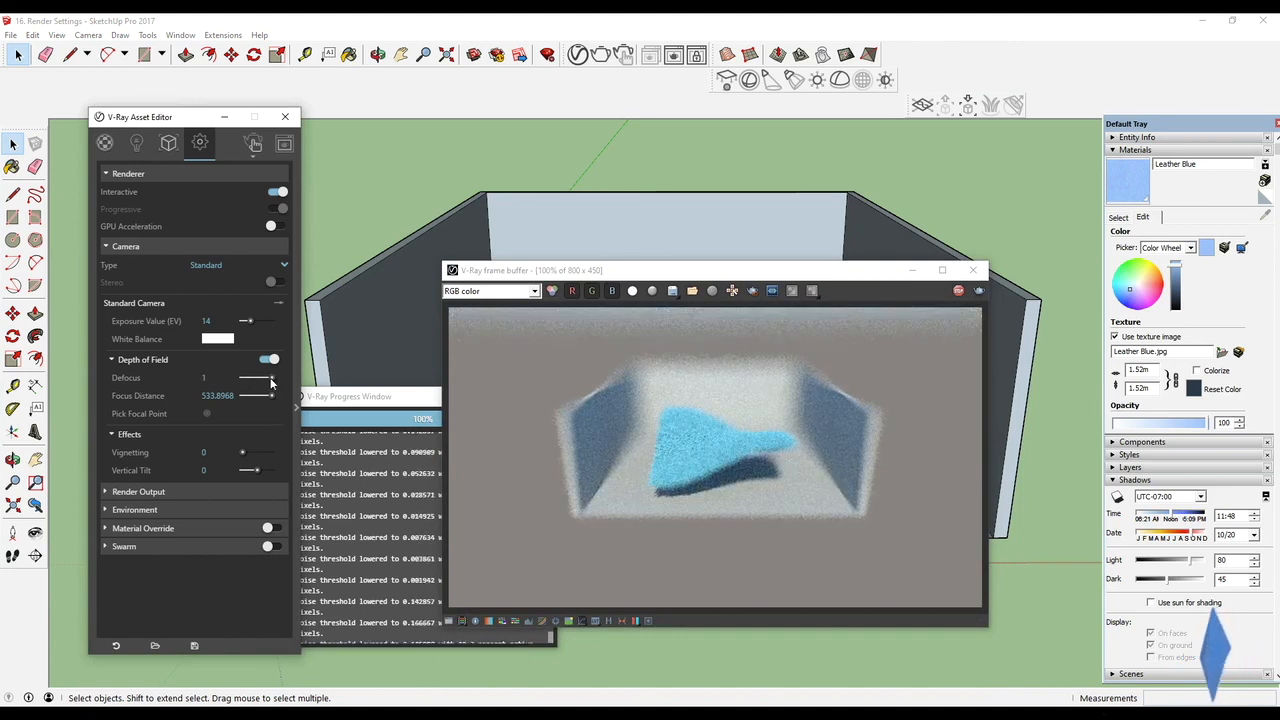
scroll(690, 448, "up", 3)
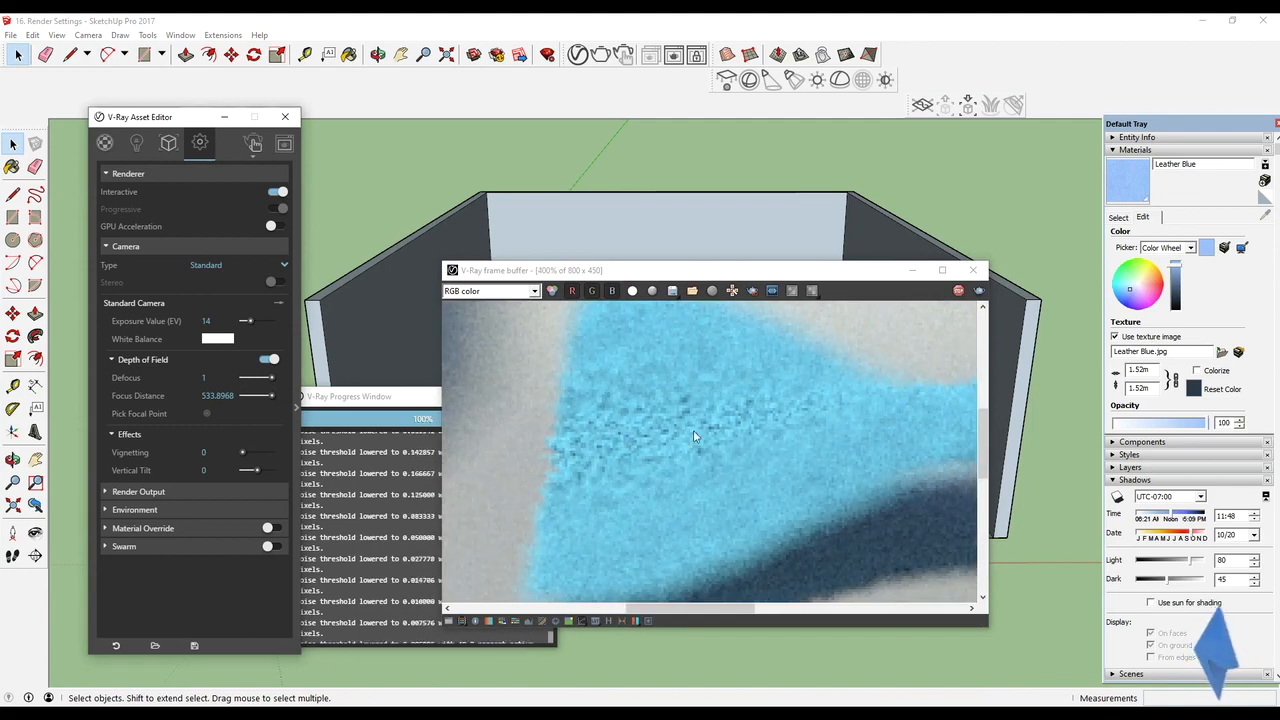
scroll(693, 433, "down", 1)
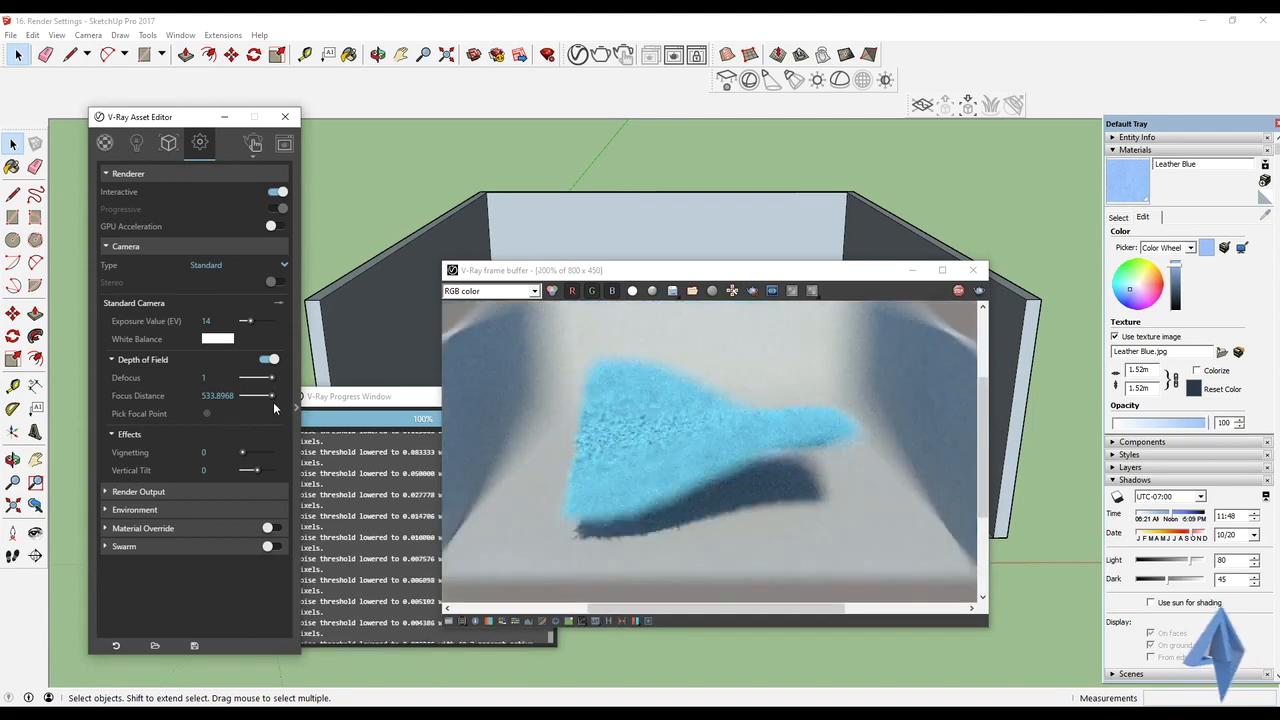
Step: Try Focus Distances of 458, 500 and 510 with the maximum defocus
left_click_drag(272, 395, 270, 396)
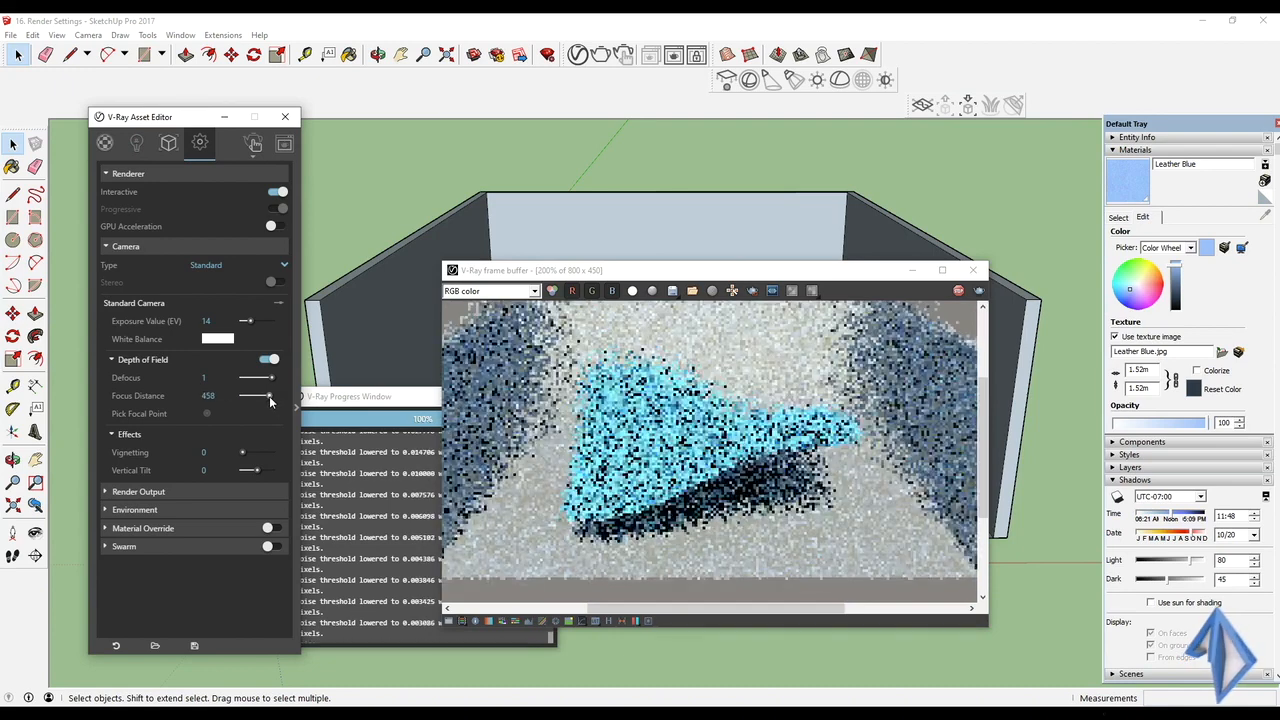
left_click_drag(269, 396, 286, 403)
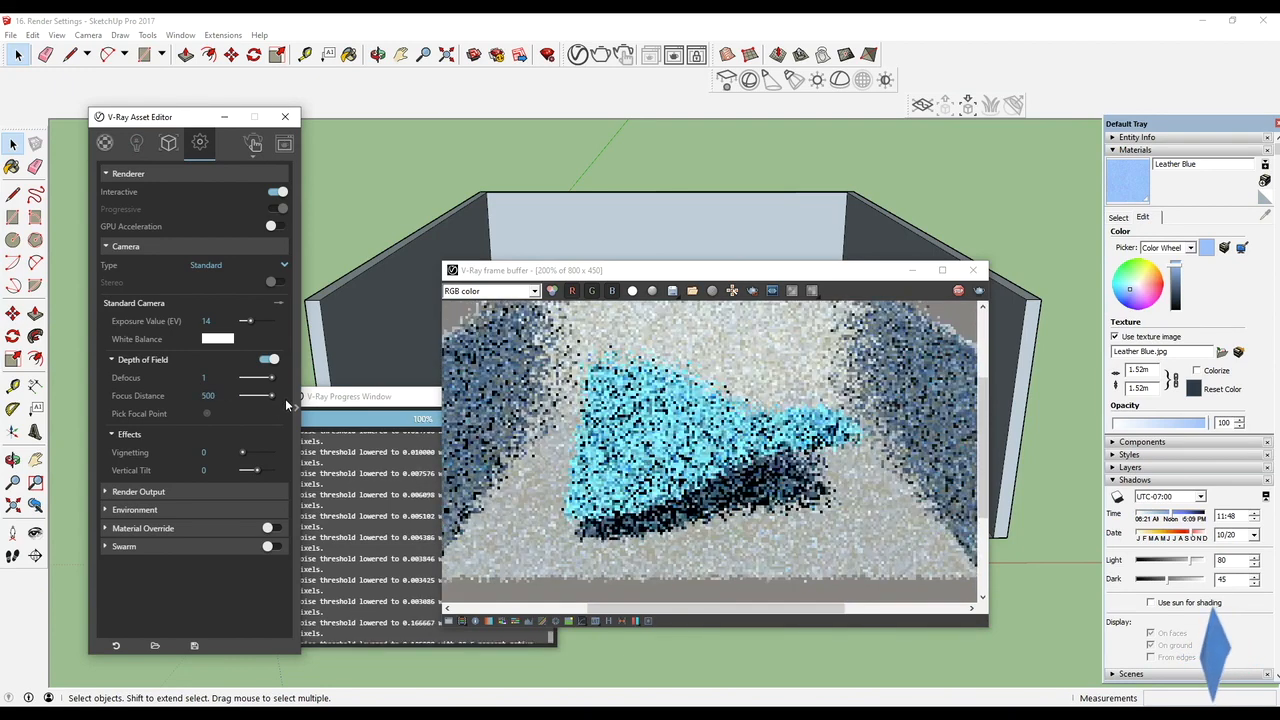
left_click(209, 396)
type("510")
key("Return")
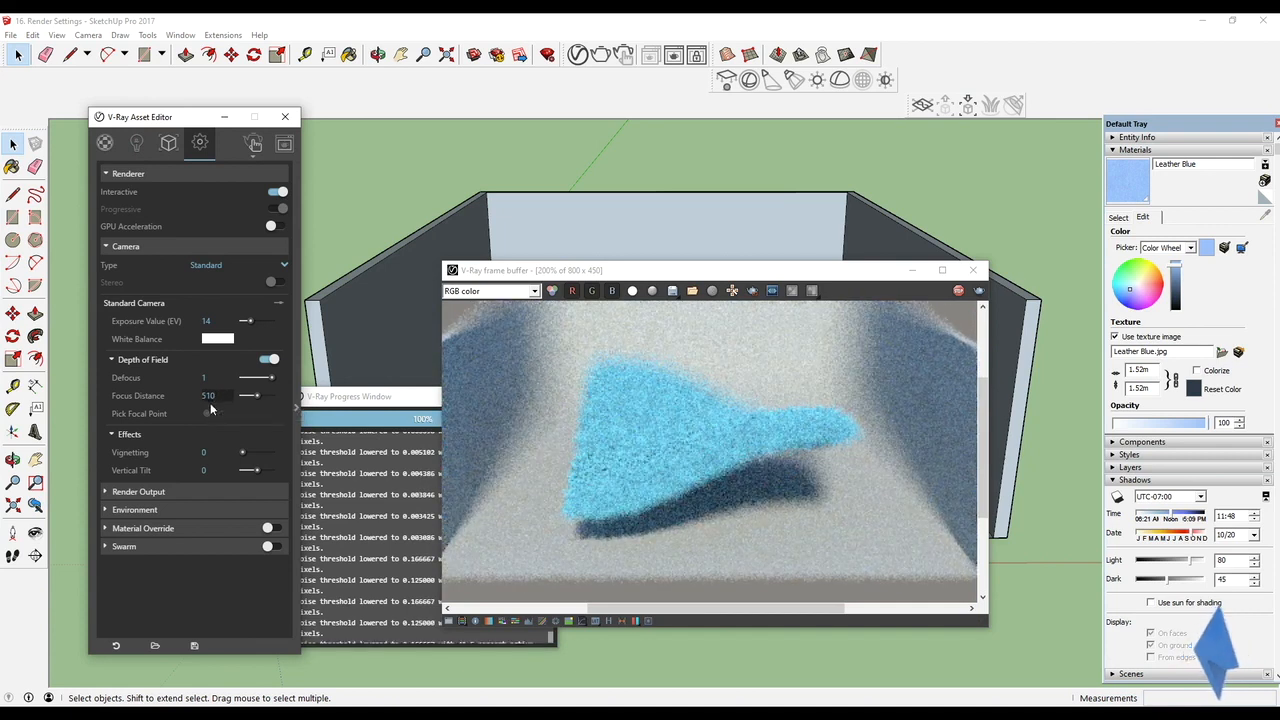
Step: Try Focus Distances of 700 and 1000 and compare the blur across the whole render
scroll(214, 396, "up", 20)
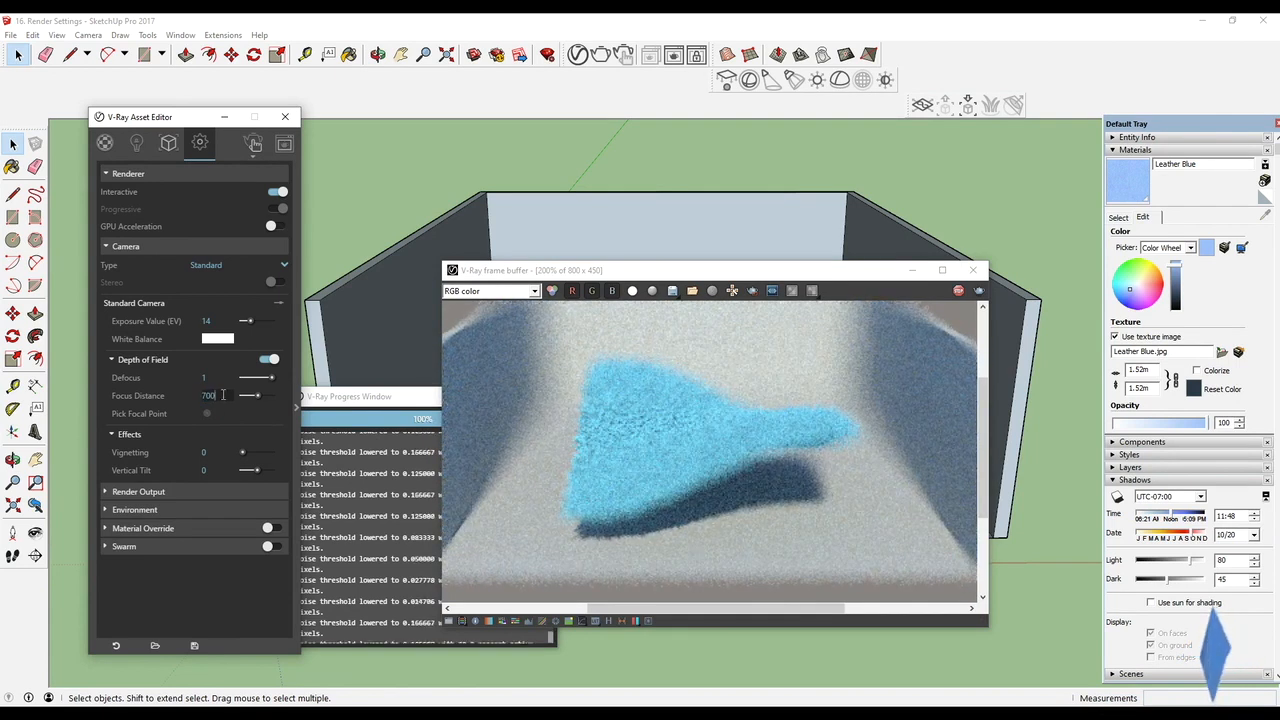
key("Return")
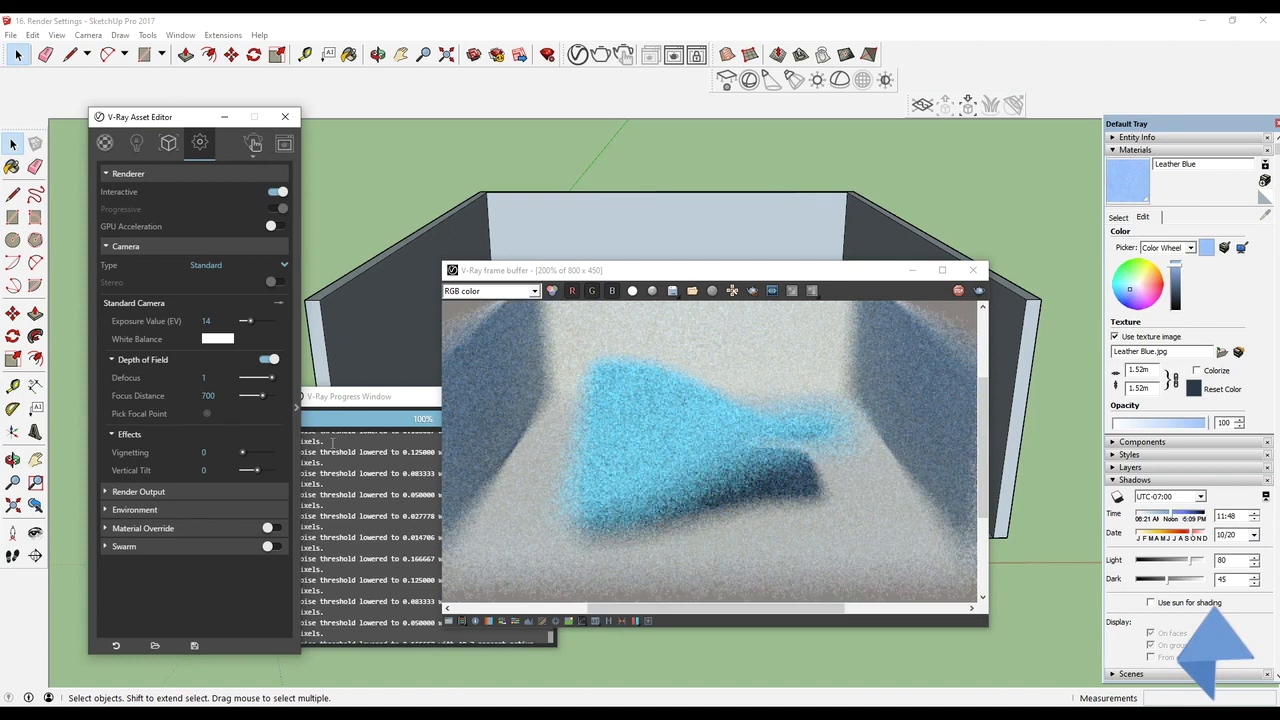
scroll(642, 475, "down", 1)
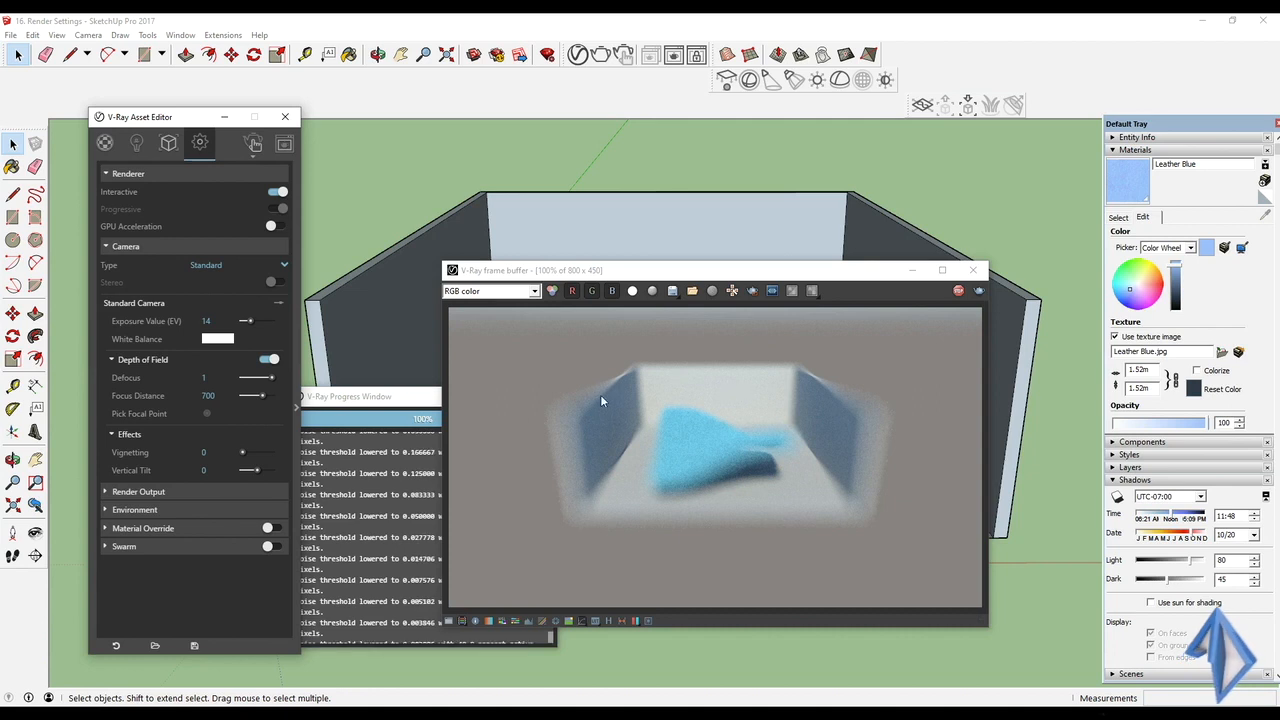
double_click(208, 395)
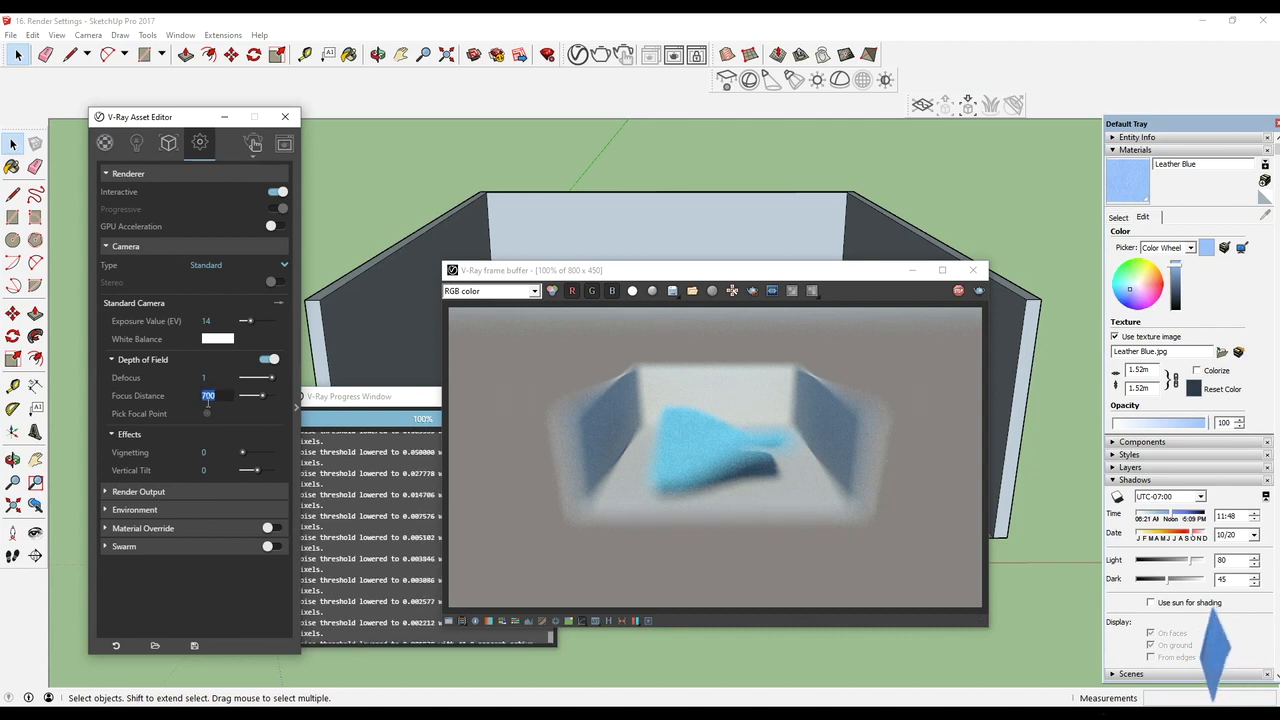
type("100")
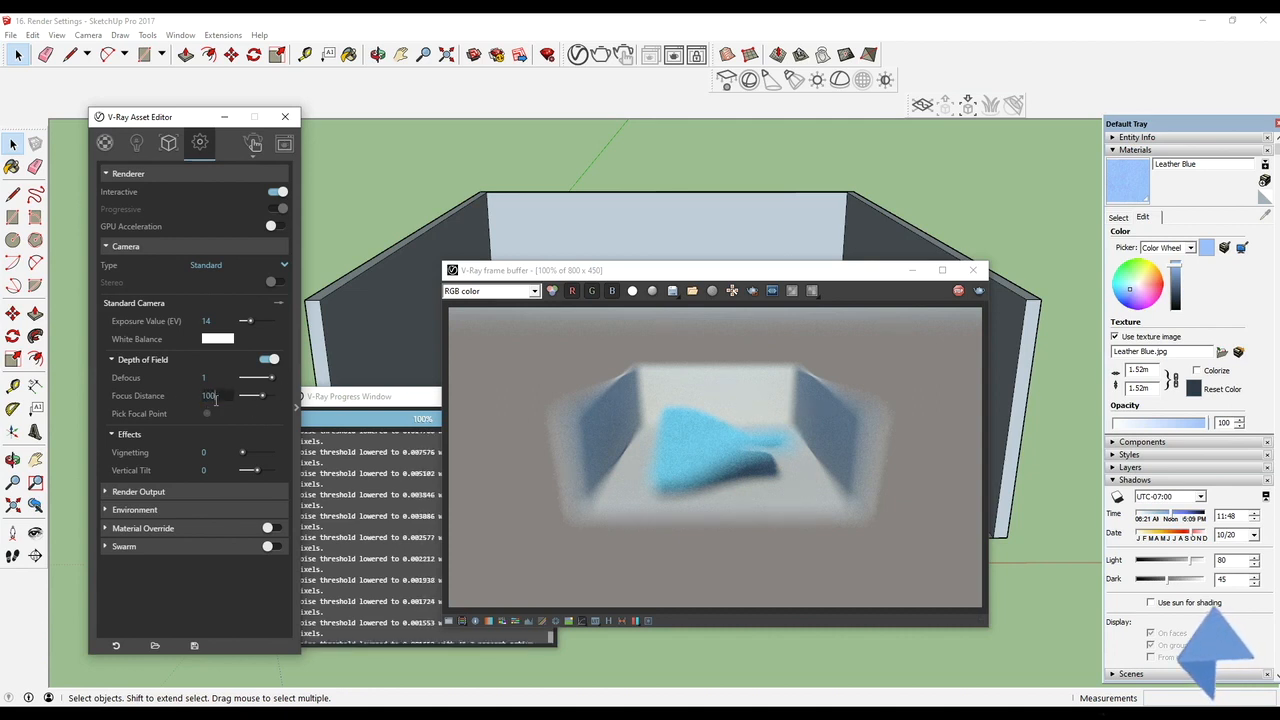
type("0")
key("Return")
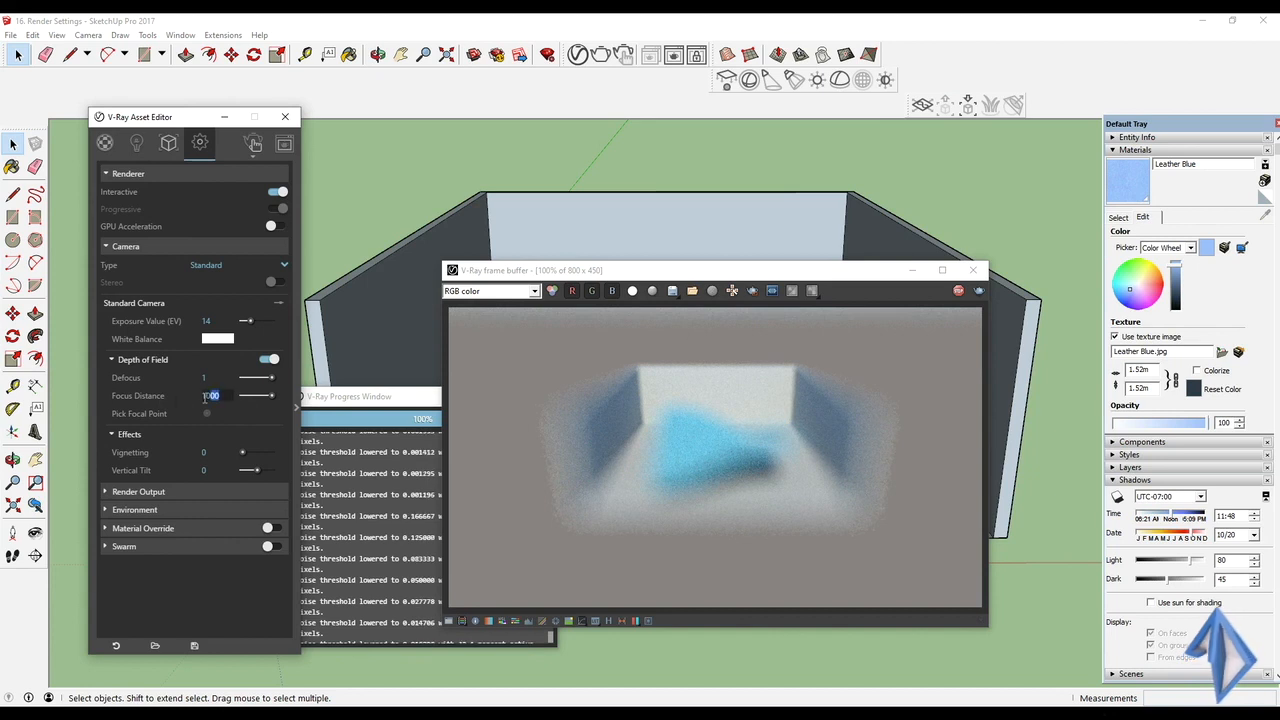
Step: Try a Focus Distance of 250, lower it to 138, and raise it to 414
type("250")
key("Return")
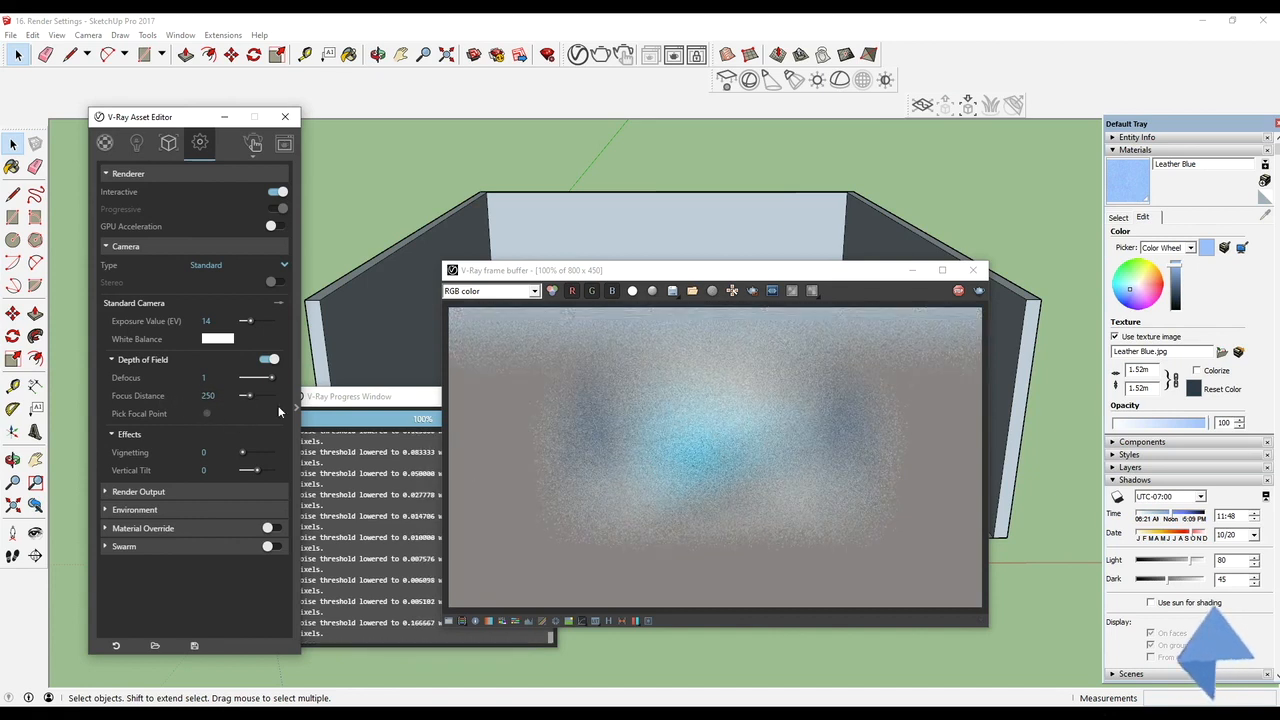
left_click_drag(249, 396, 240, 402)
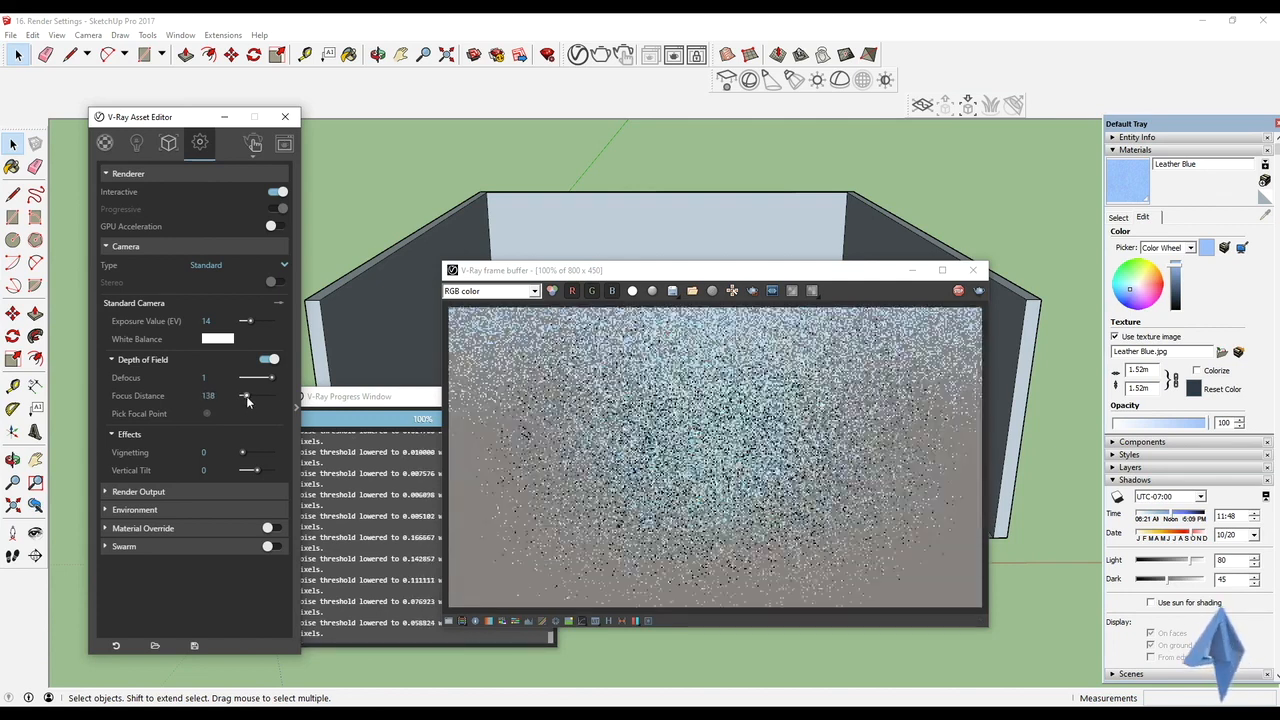
mouse_move(248, 400)
left_mouse_down()
mouse_move(282, 400)
mouse_move(255, 398)
left_mouse_up()
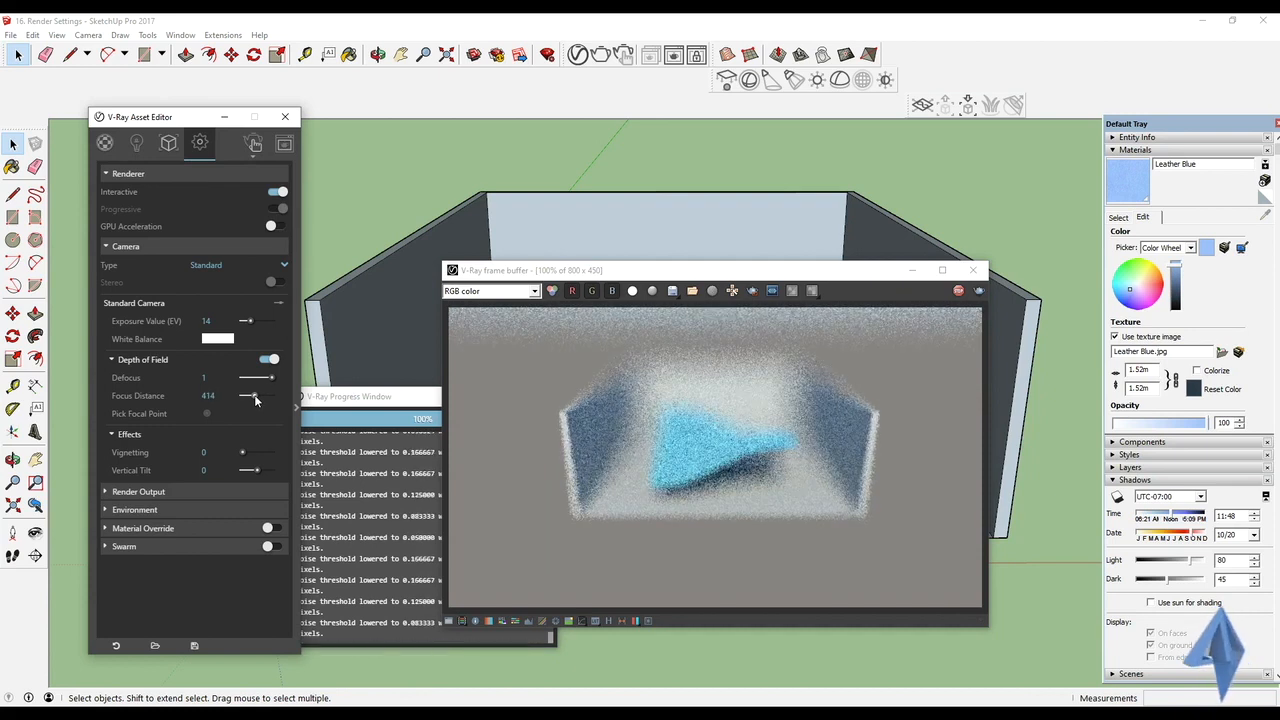
Step: Set the Focus Distance to 429 and Defocus to 0.758, checking the surface's sharpness up close in the render
type("427")
key("Return")
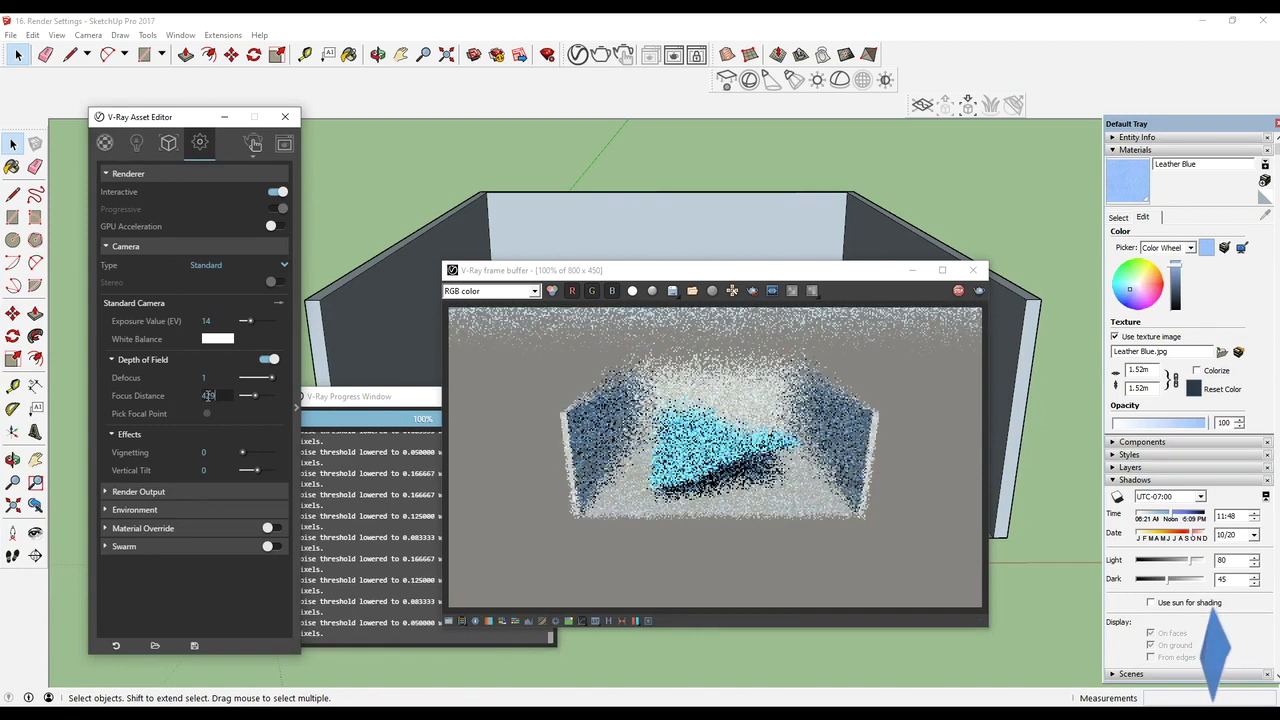
left_click_drag(270, 378, 266, 381)
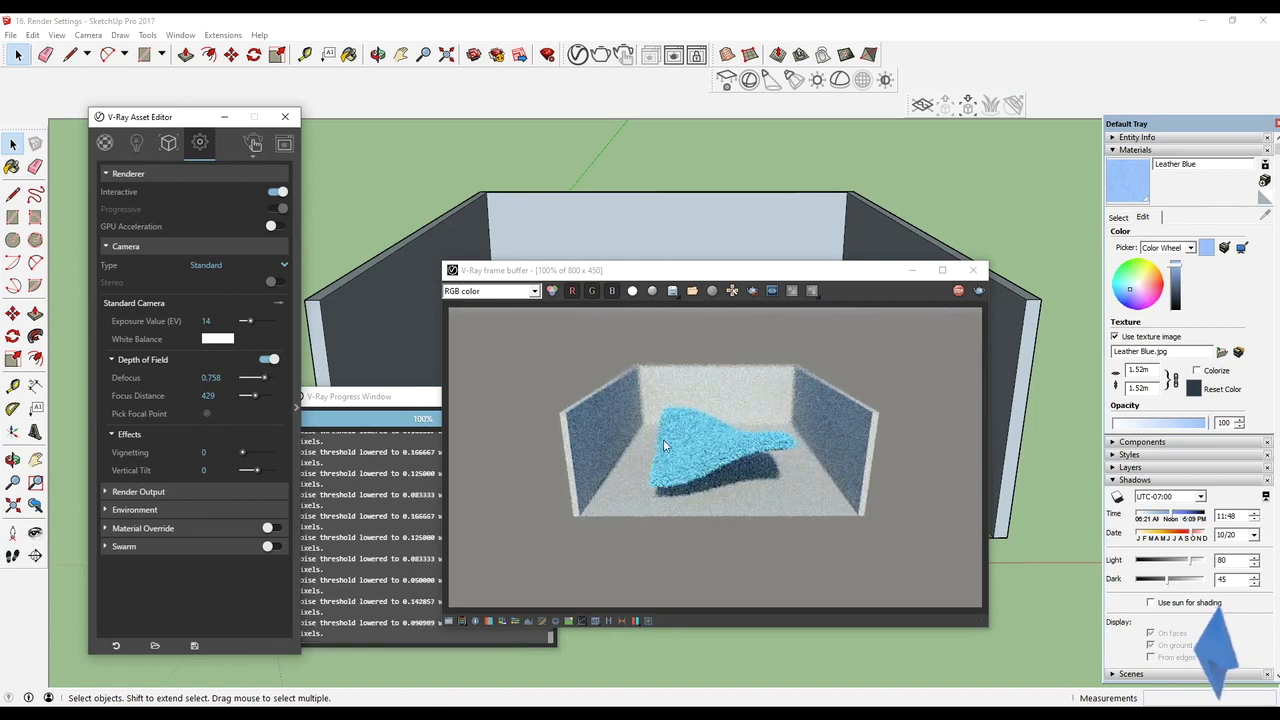
scroll(712, 461, "up", 1)
scroll(712, 465, "down", 1)
scroll(705, 460, "up", 1)
scroll(702, 457, "down", 1)
scroll(703, 472, "up", 1)
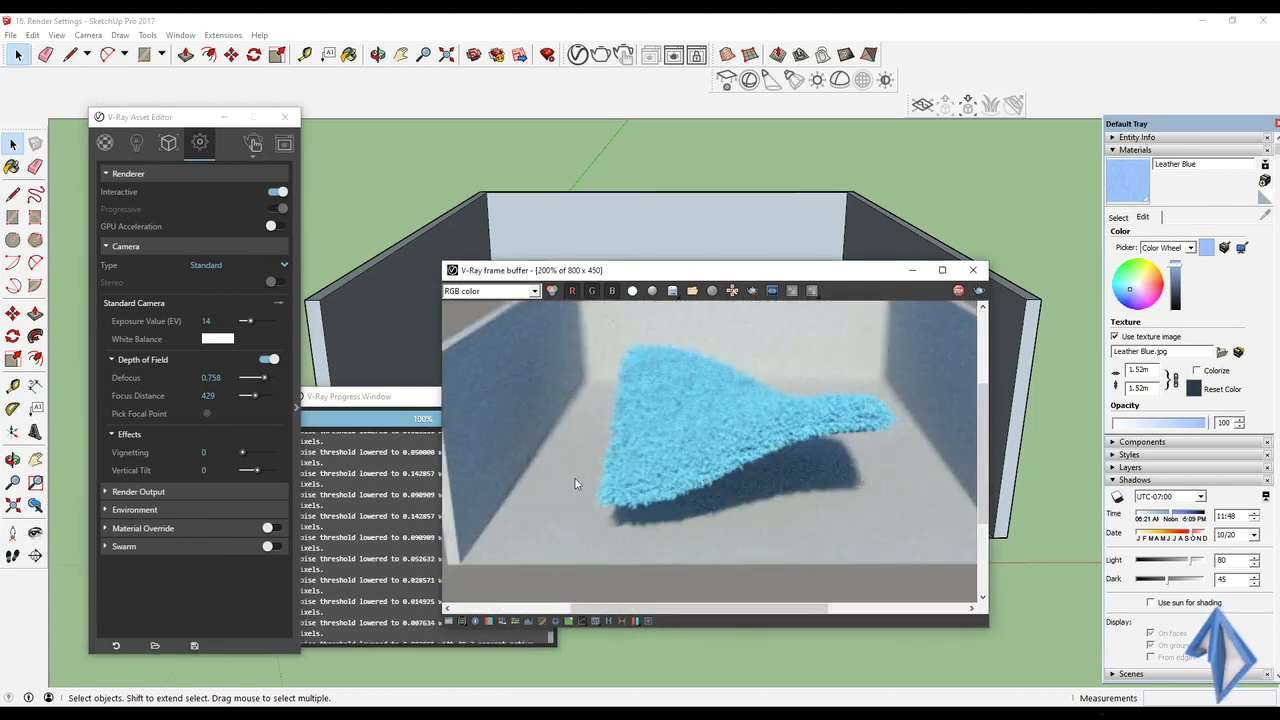
scroll(670, 462, "down", 1)
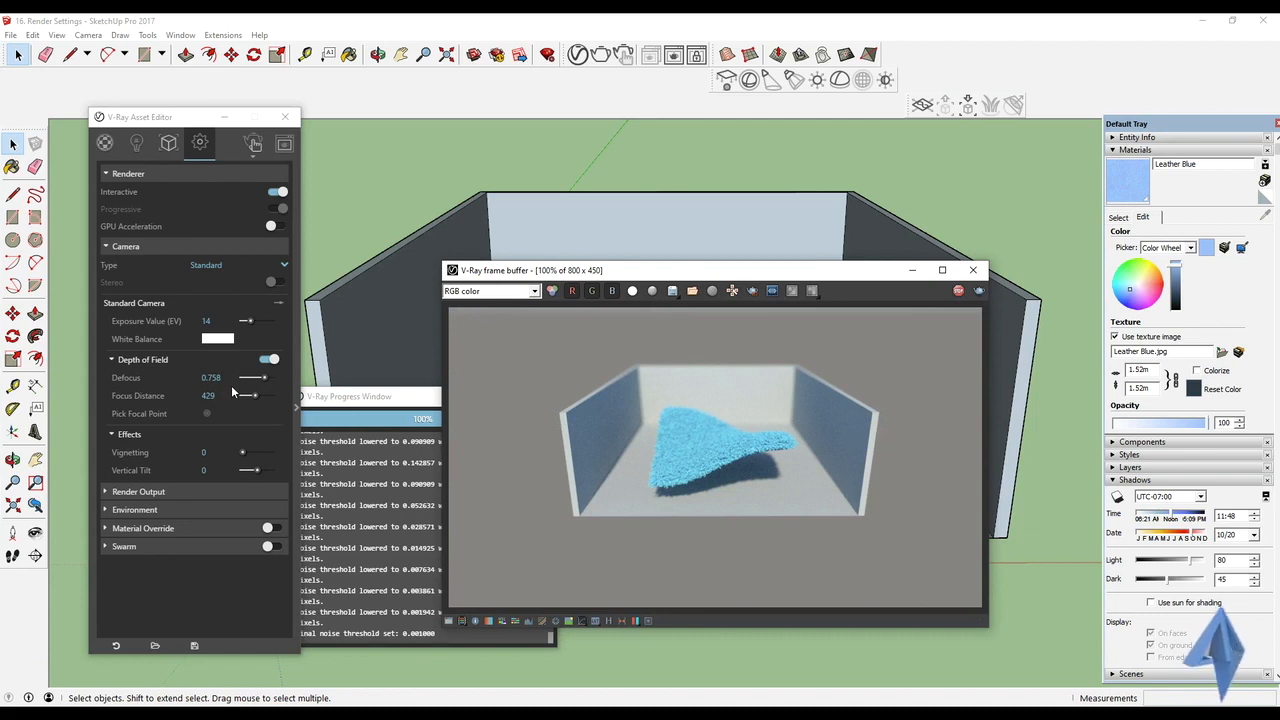
Step: Turn off Depth of Field and set the camera effects to Vignetting 1.8 and Vertical Tilt -0.3
left_click(268, 359)
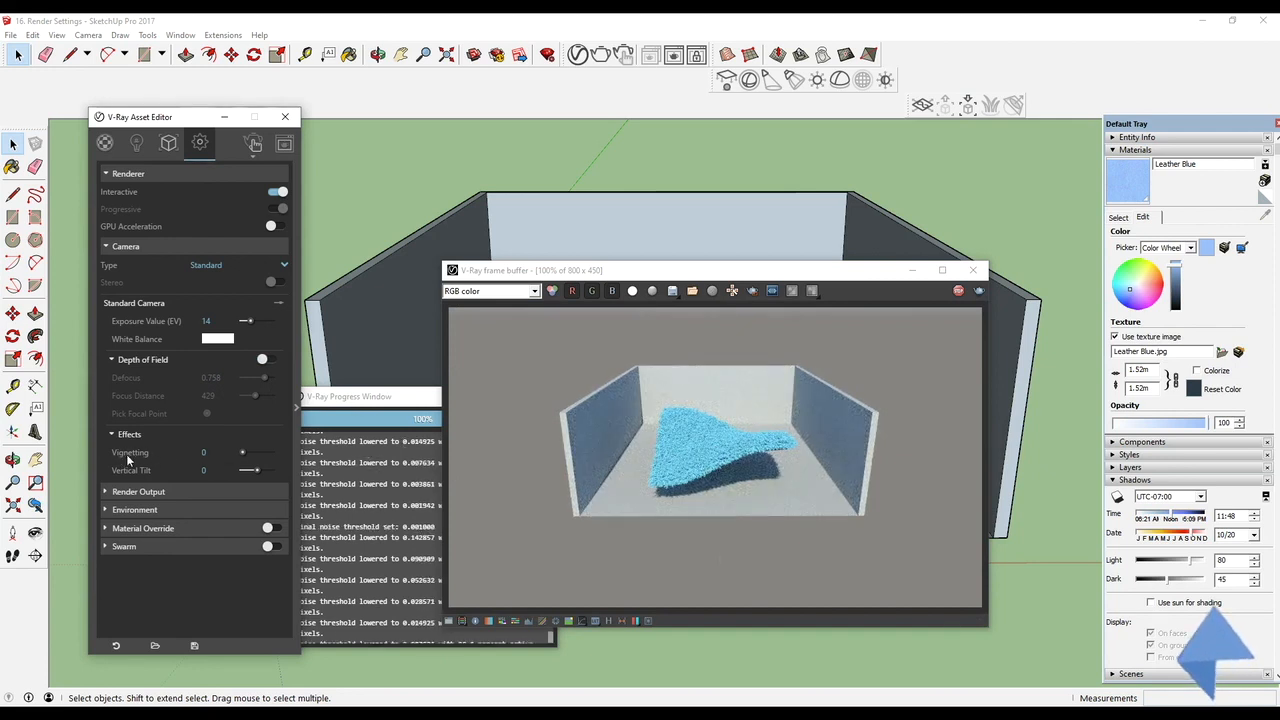
left_click_drag(244, 452, 256, 458)
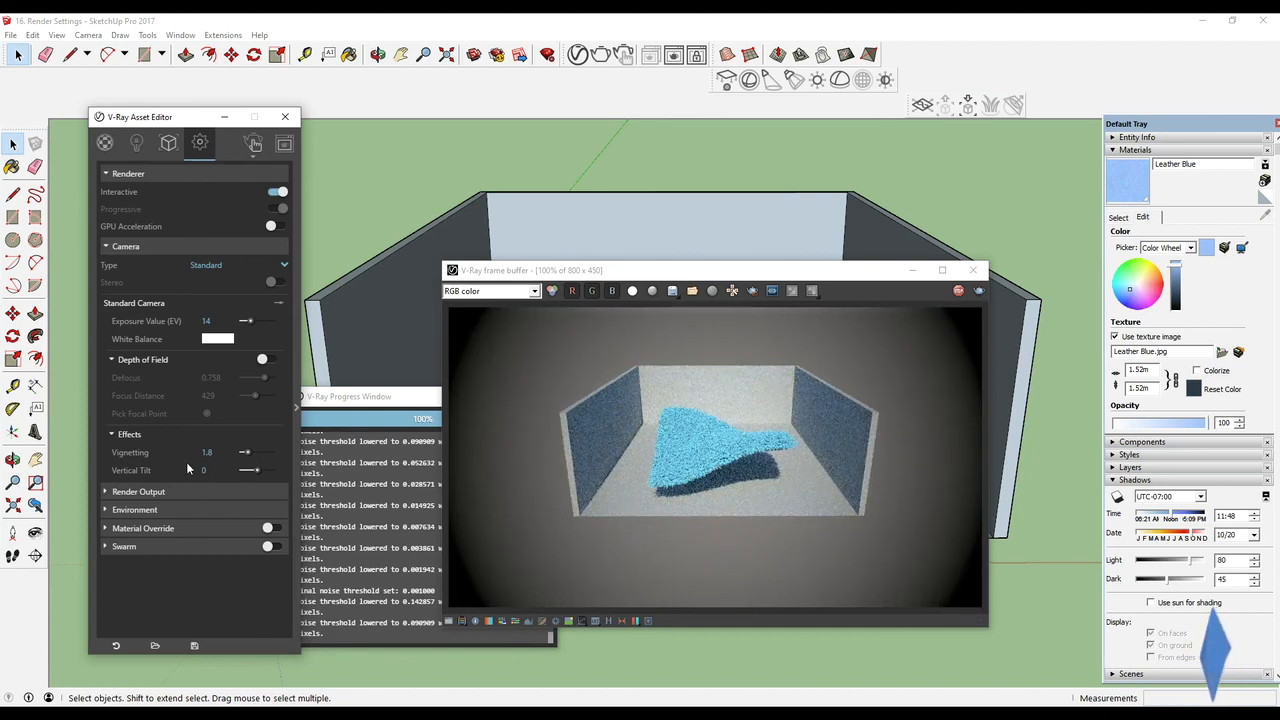
left_click(268, 472)
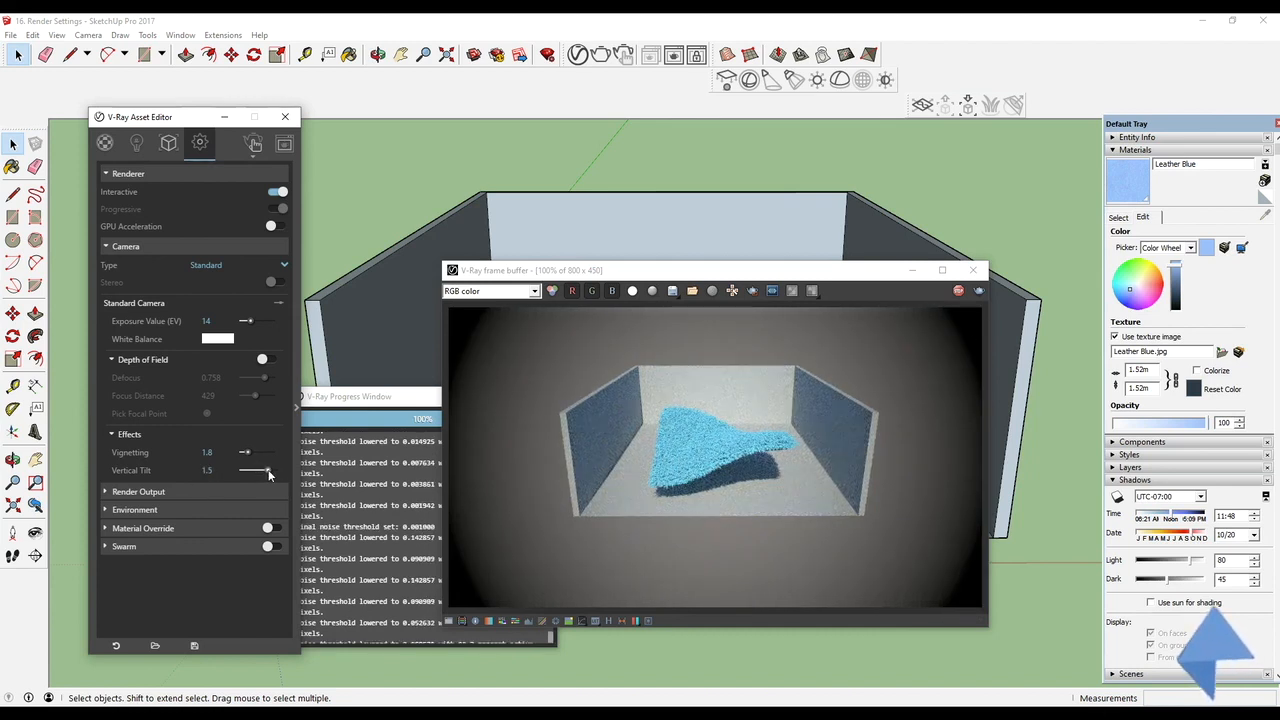
mouse_move(268, 472)
left_mouse_down()
mouse_move(232, 472)
mouse_move(254, 470)
left_mouse_up()
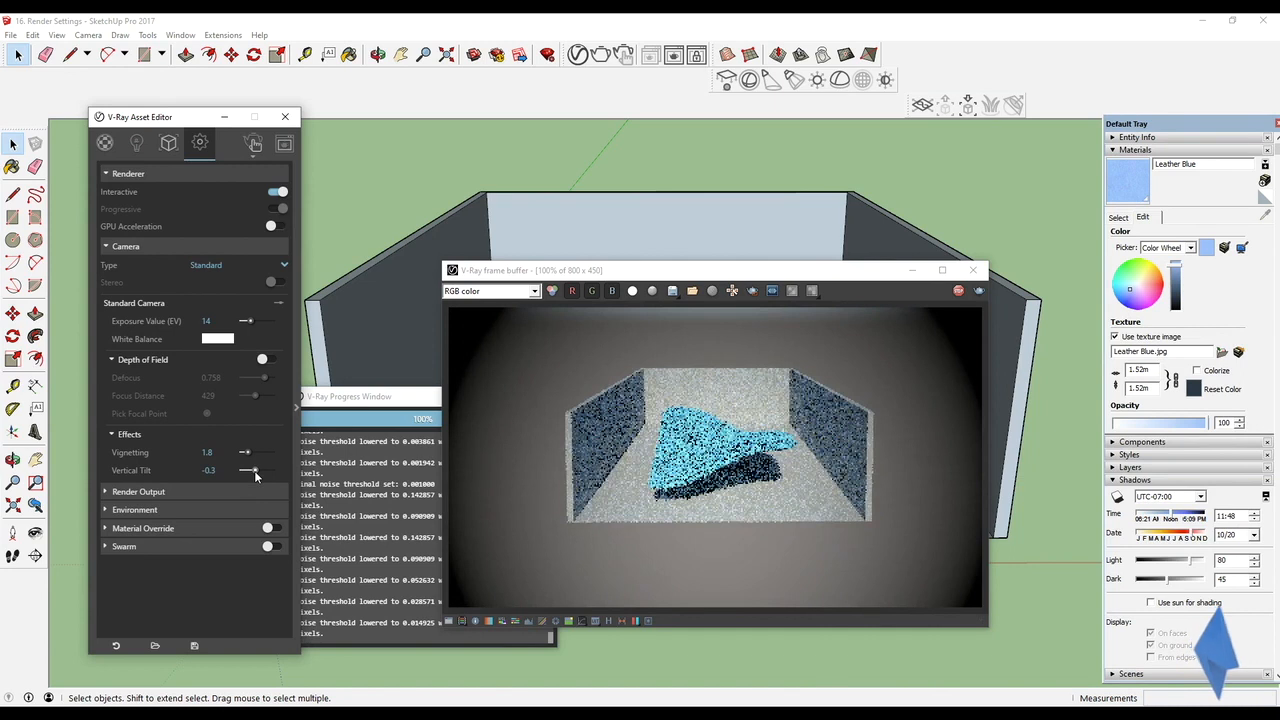
Step: Collapse the Camera and Renderer settings and enable Safe Frame in the Render Output settings
left_click(107, 246)
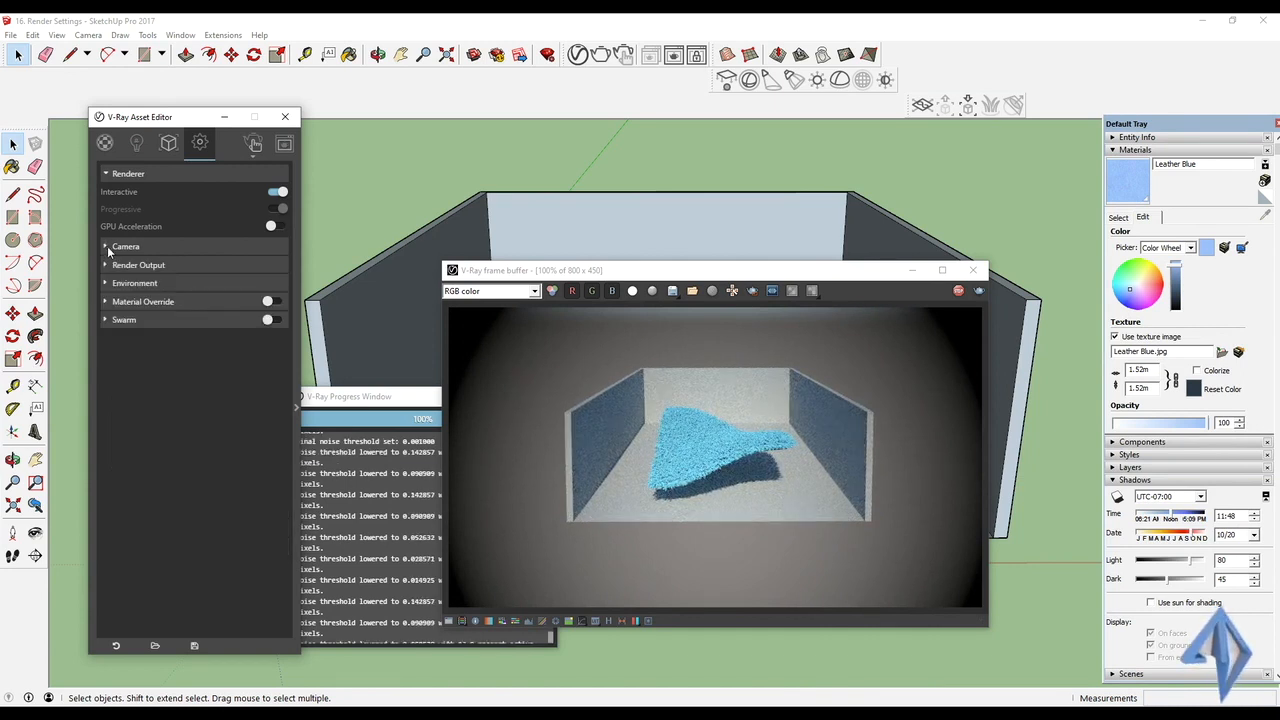
left_click(104, 174)
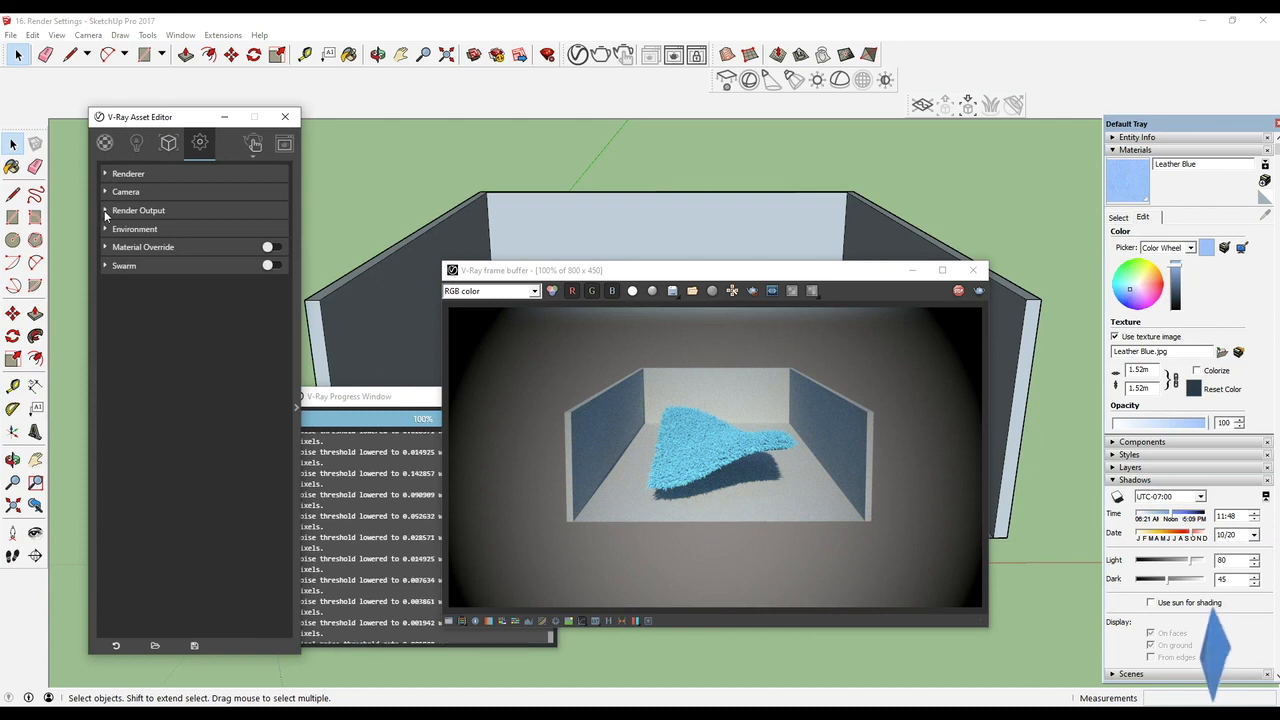
left_click(105, 211)
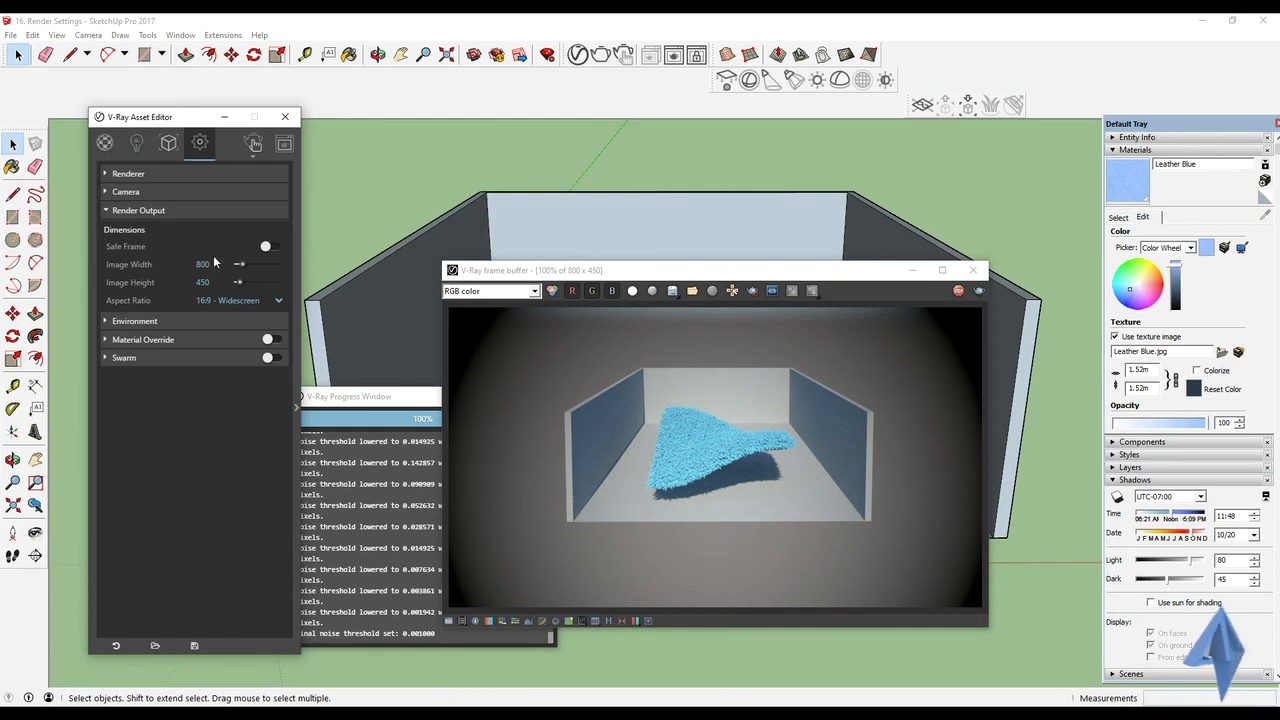
left_click(266, 246)
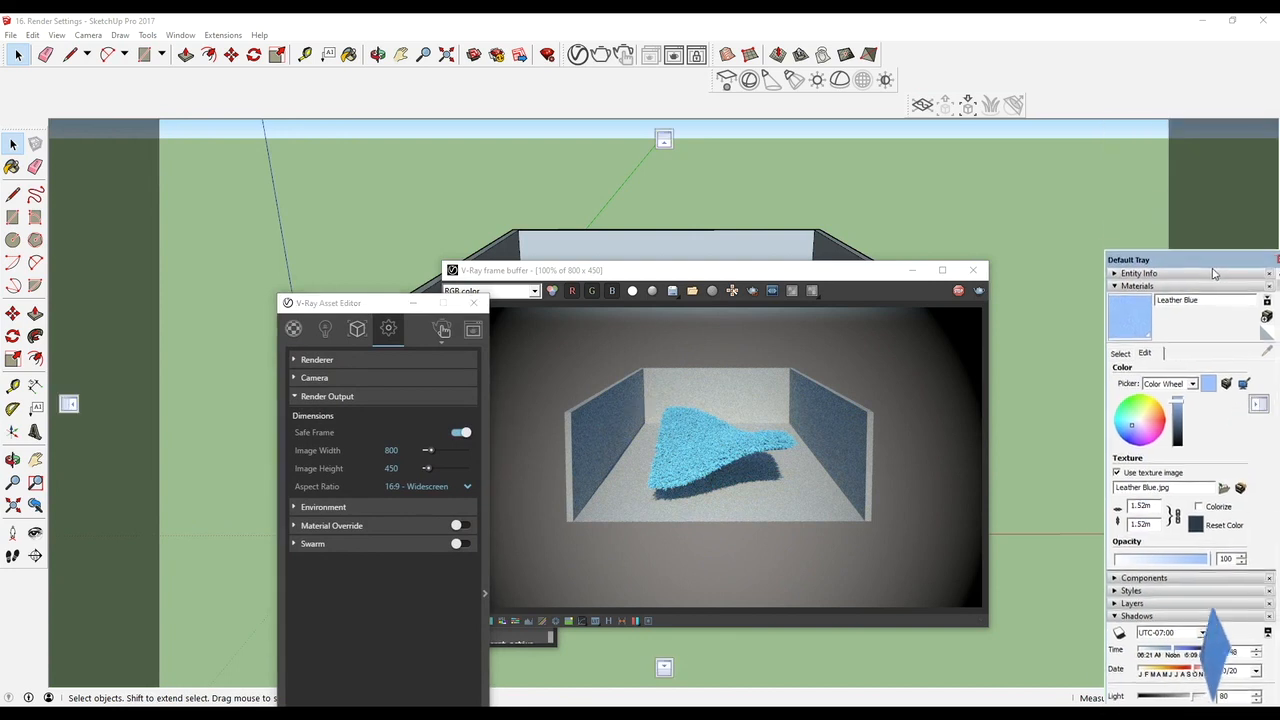
Step: Rearrange the tray and Asset Editor so they stay accessible, and set the render's Image Width to 1920
left_click_drag(1193, 252, 1172, 188)
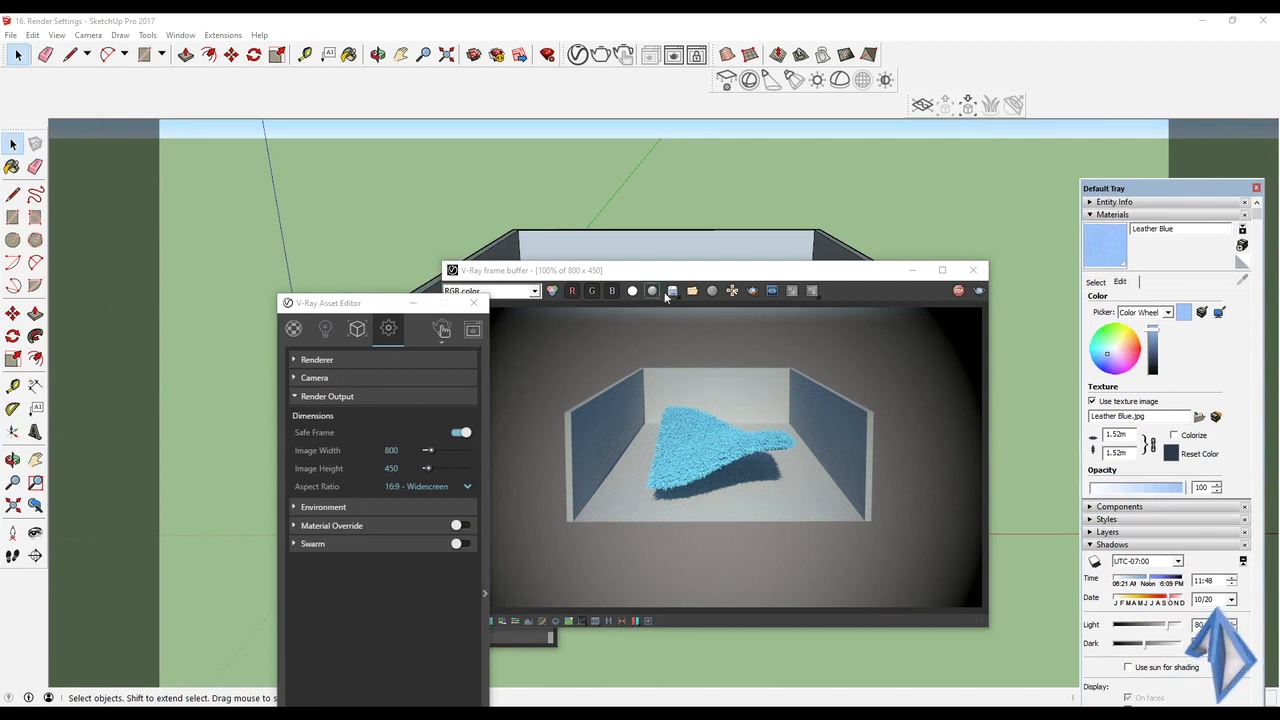
left_click_drag(367, 302, 316, 264)
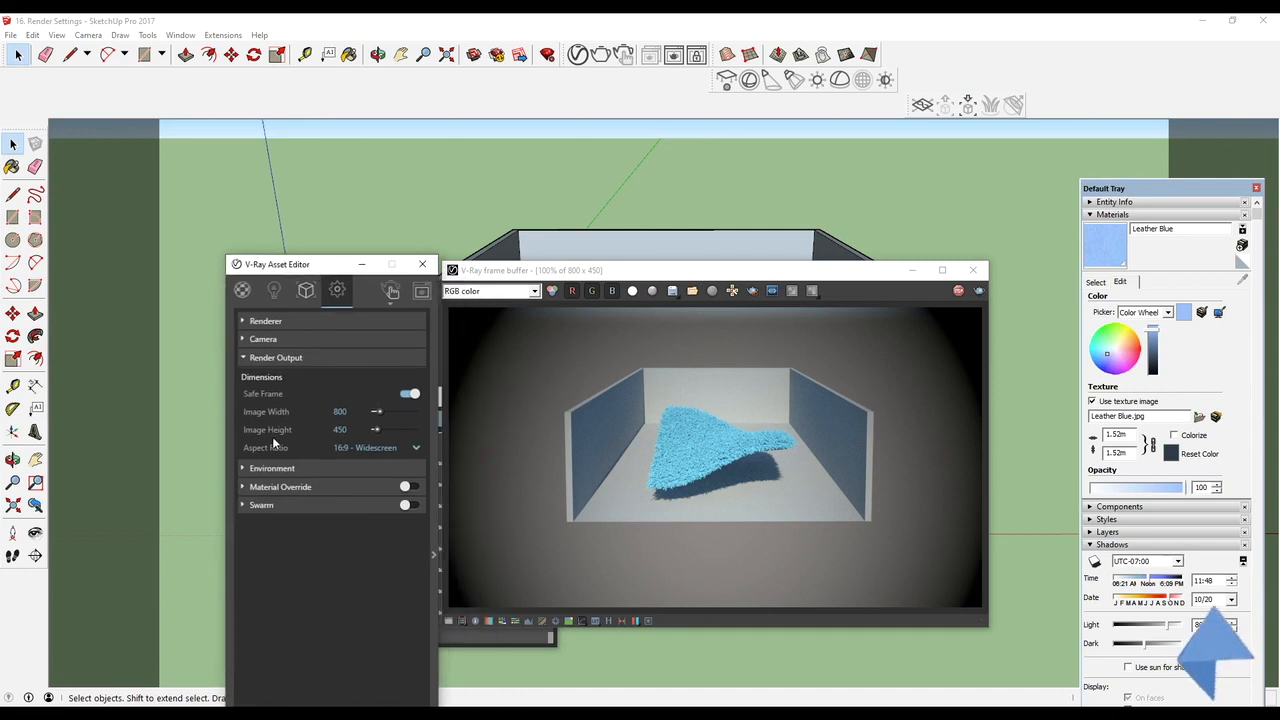
double_click(350, 413)
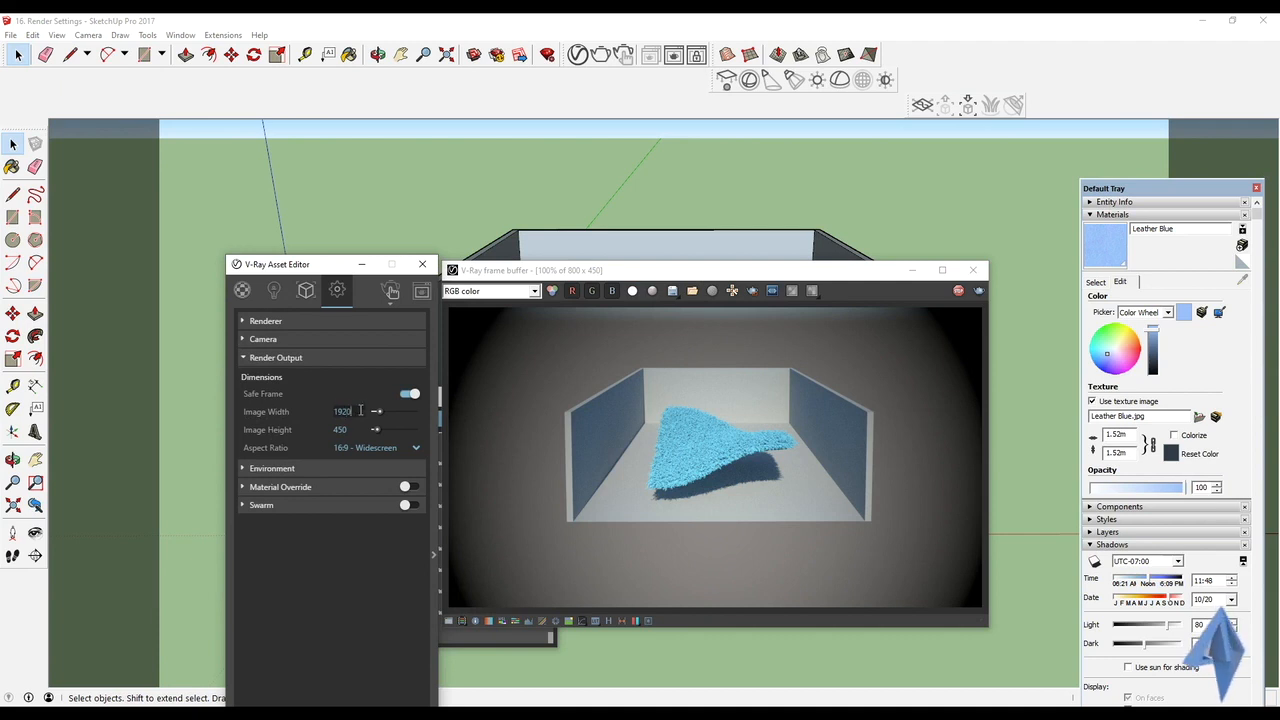
key("Return")
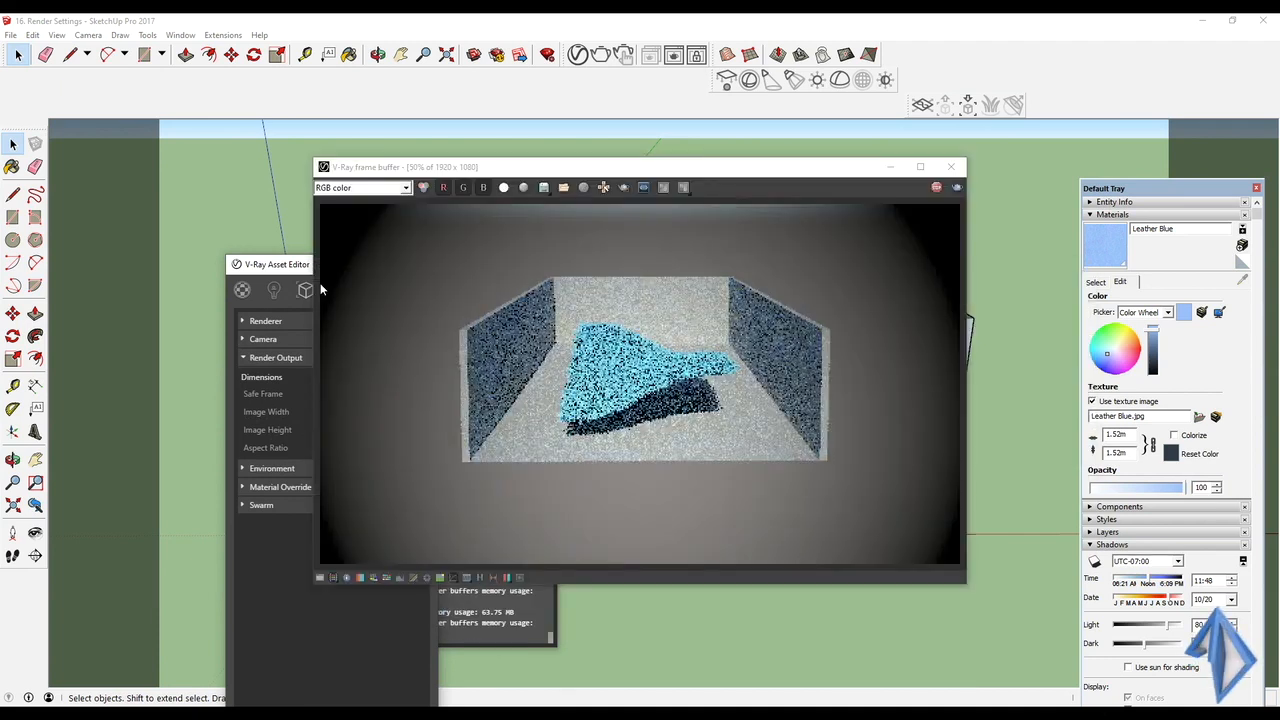
left_click_drag(280, 270, 160, 149)
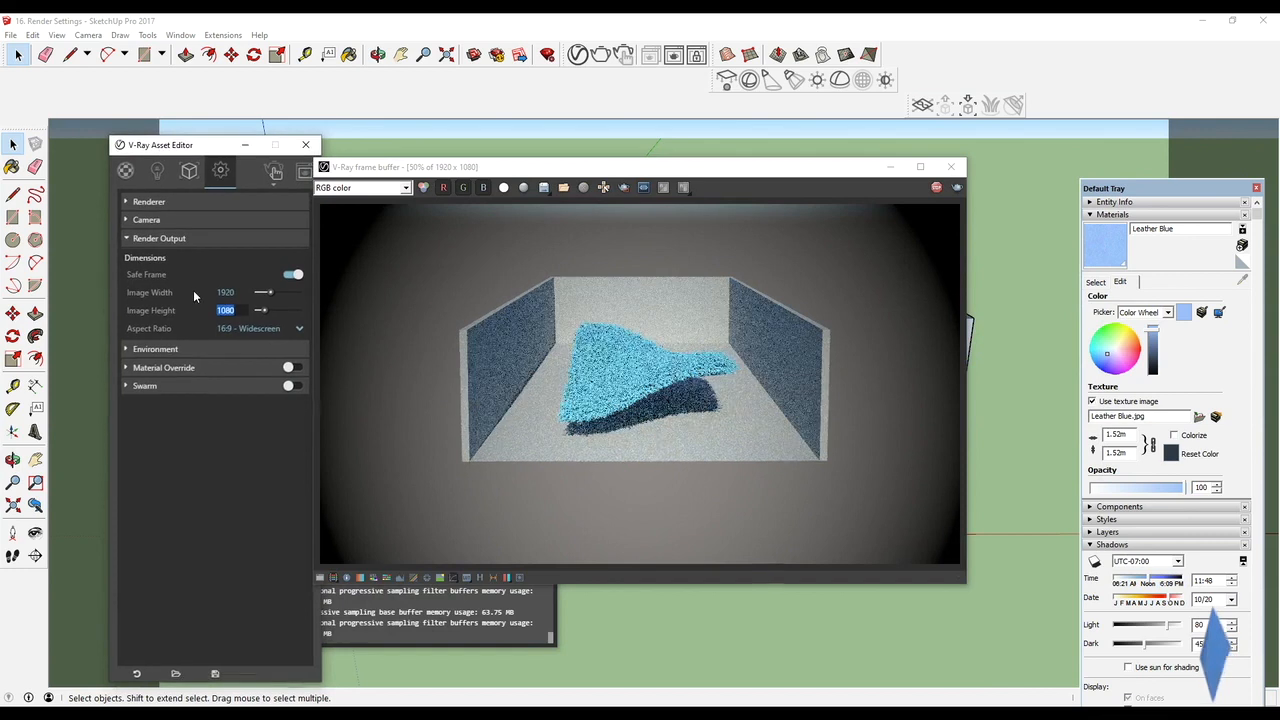
Step: Try the 1:1 - Square aspect ratio for the render output and switch it to 4:3 - Picture
left_click(295, 334)
left_click(256, 366)
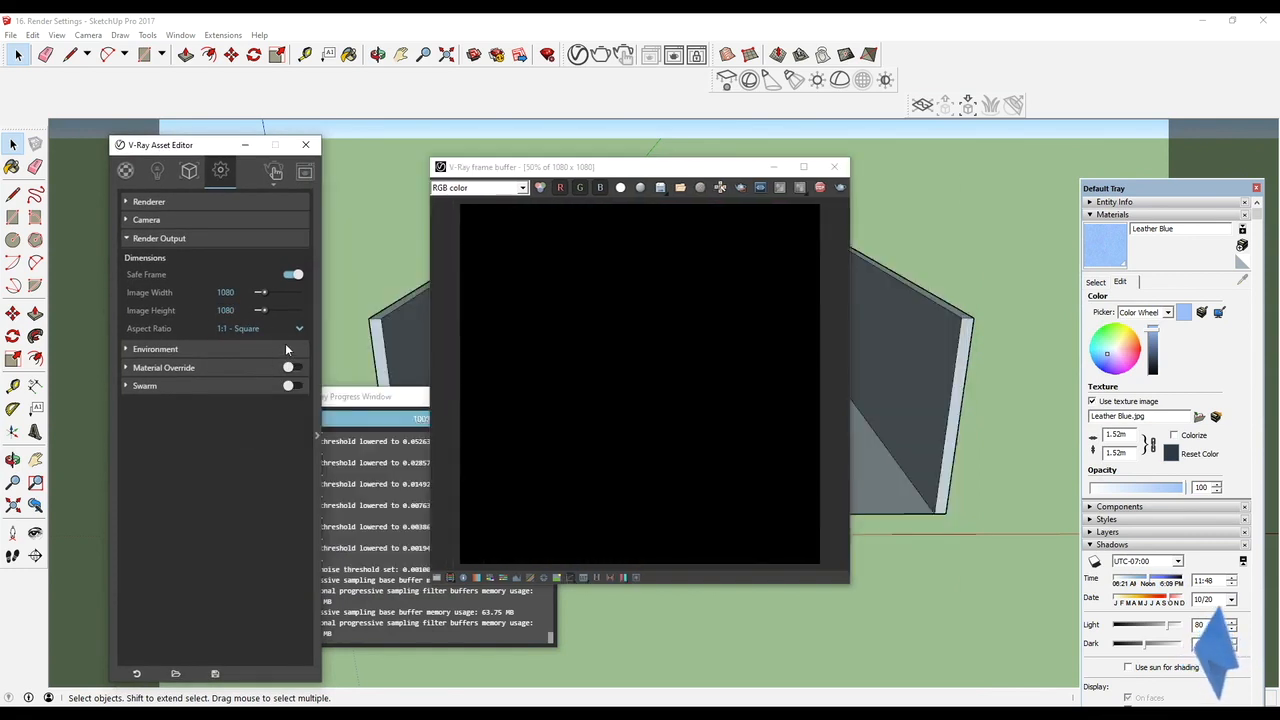
left_click(295, 329)
left_click(264, 376)
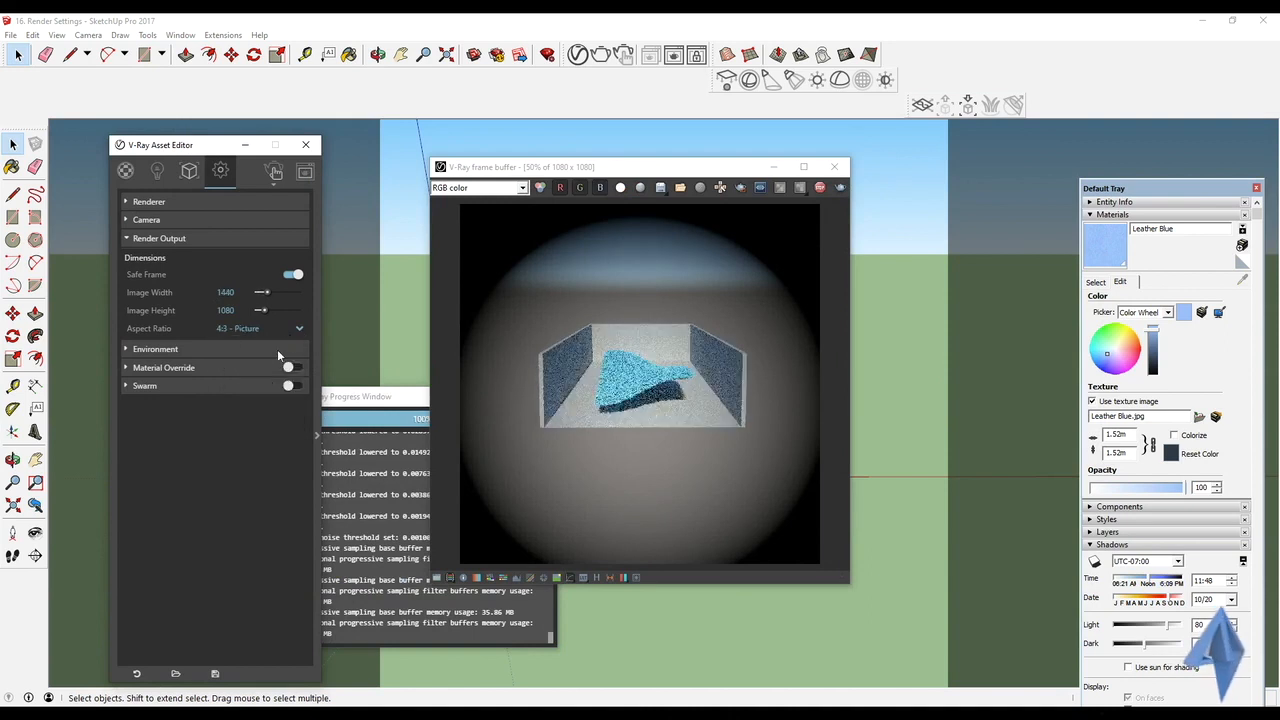
Step: Set the render output's Image Width to 1920 with the 4:3 - Picture aspect ratio
left_click(296, 330)
left_click_drag(240, 293, 188, 294)
type("192")
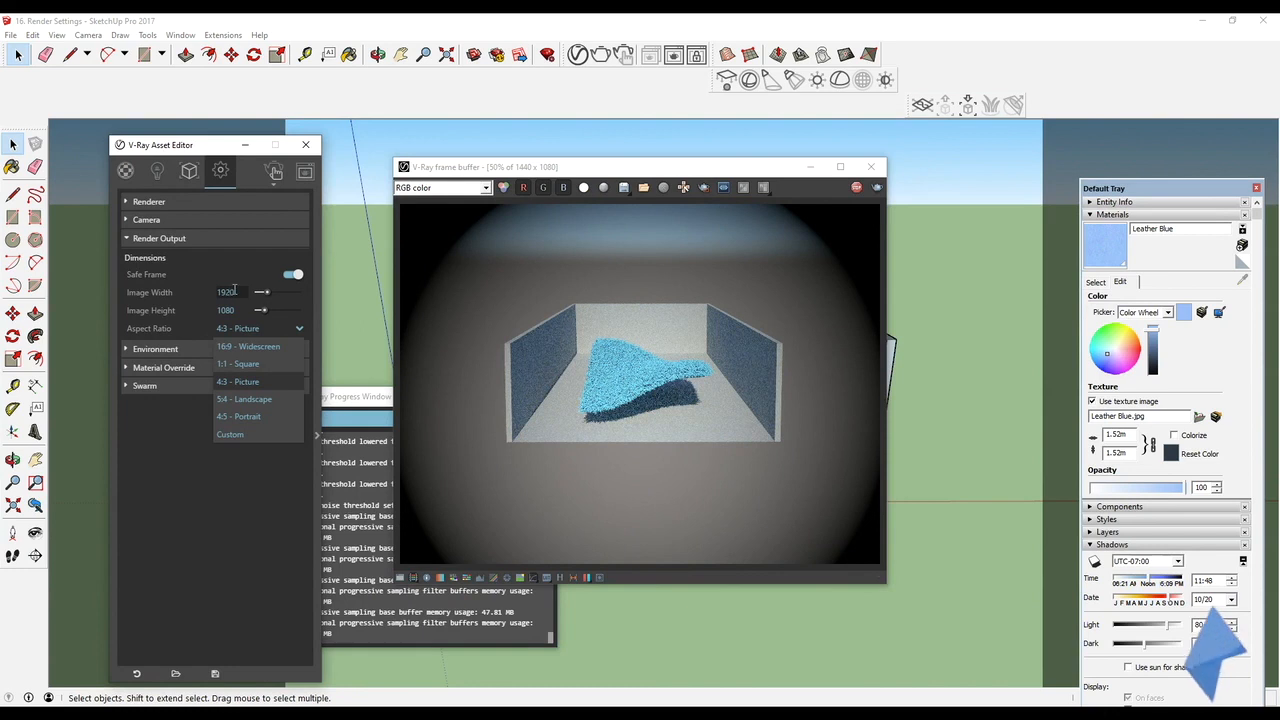
key("Return")
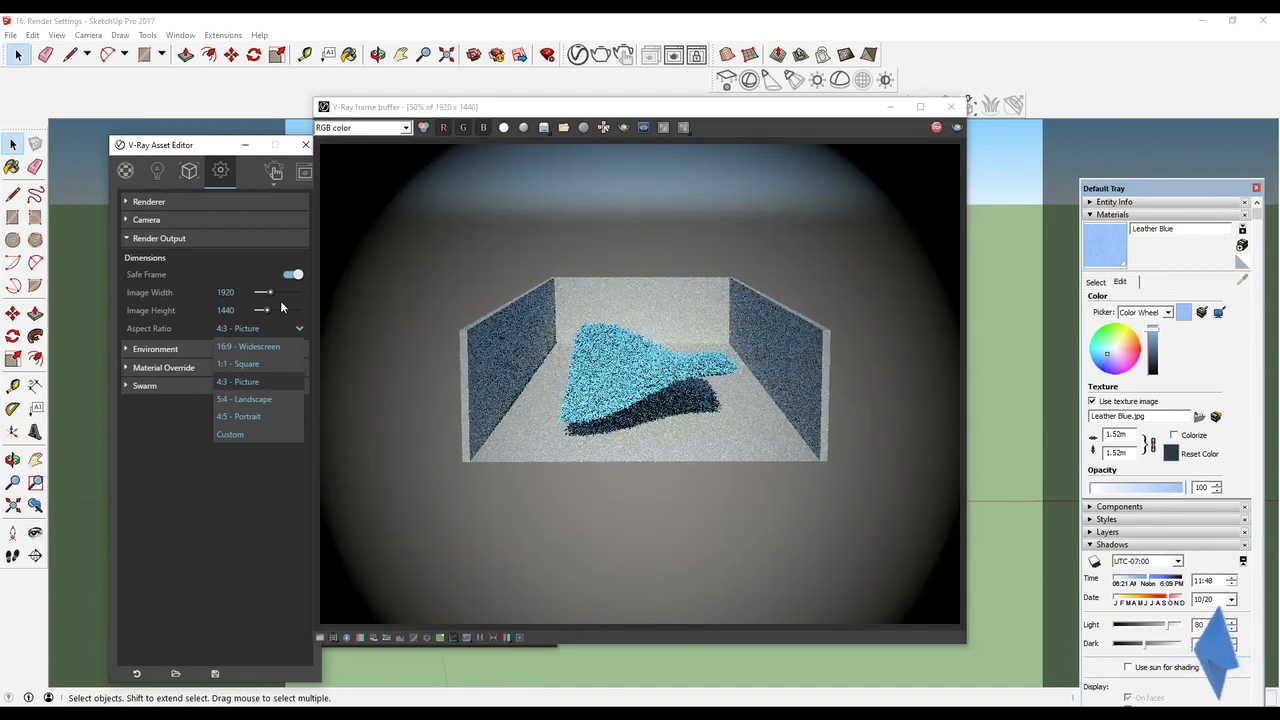
Step: Set the camera's Vignetting effect to 0 and collapse the Camera settings
left_click(148, 220)
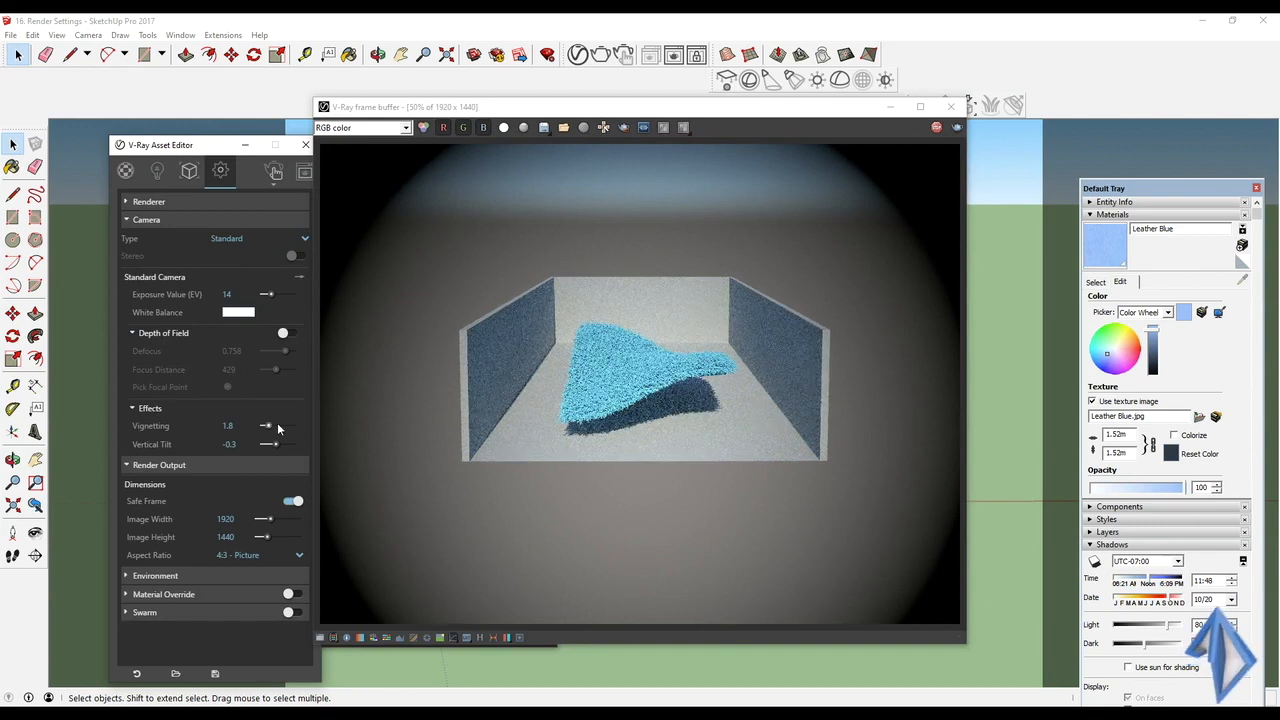
left_click_drag(269, 429, 262, 429)
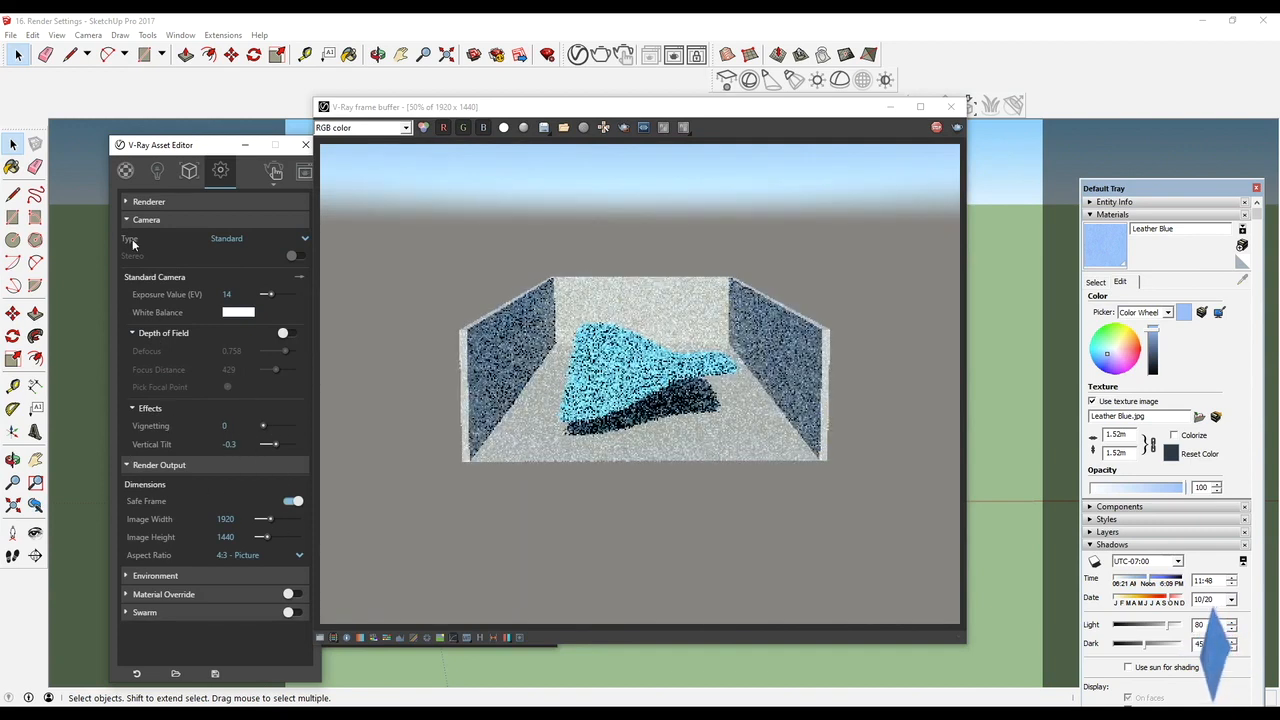
left_click(137, 220)
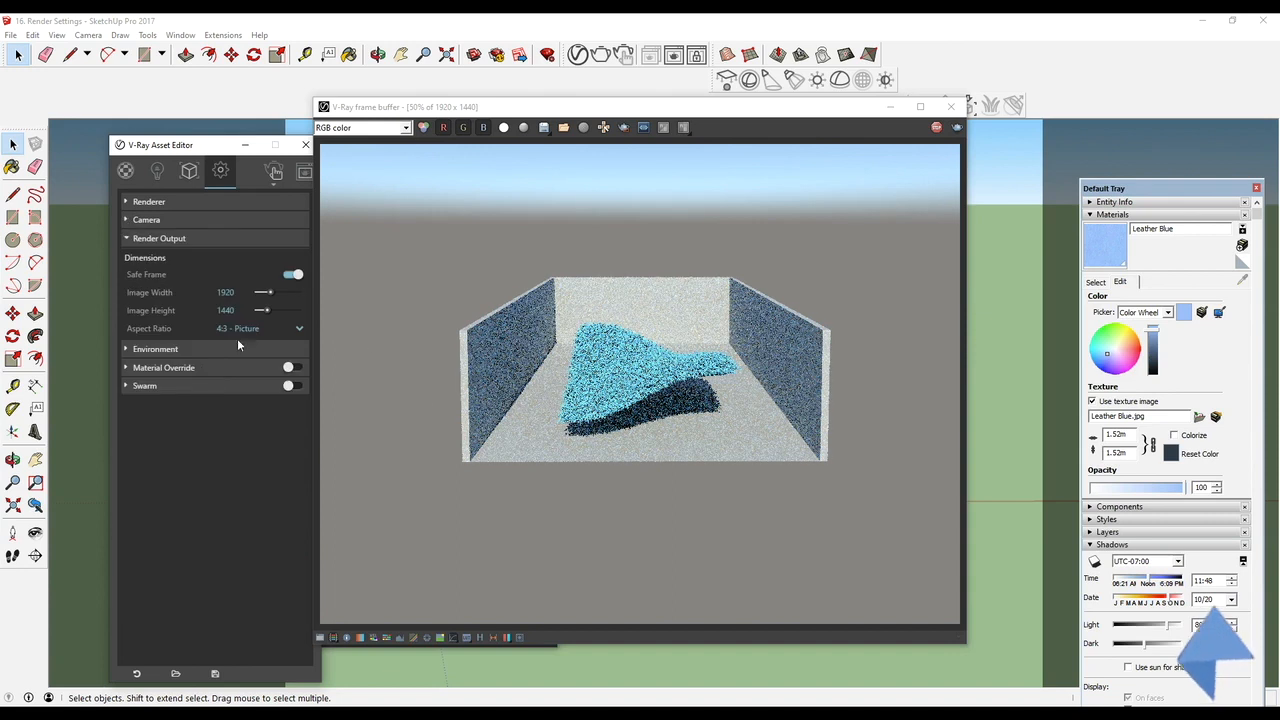
Step: Collapse the Render Output settings and expand the Environment settings, leaving Environment Overrides collapsed
left_click(140, 239)
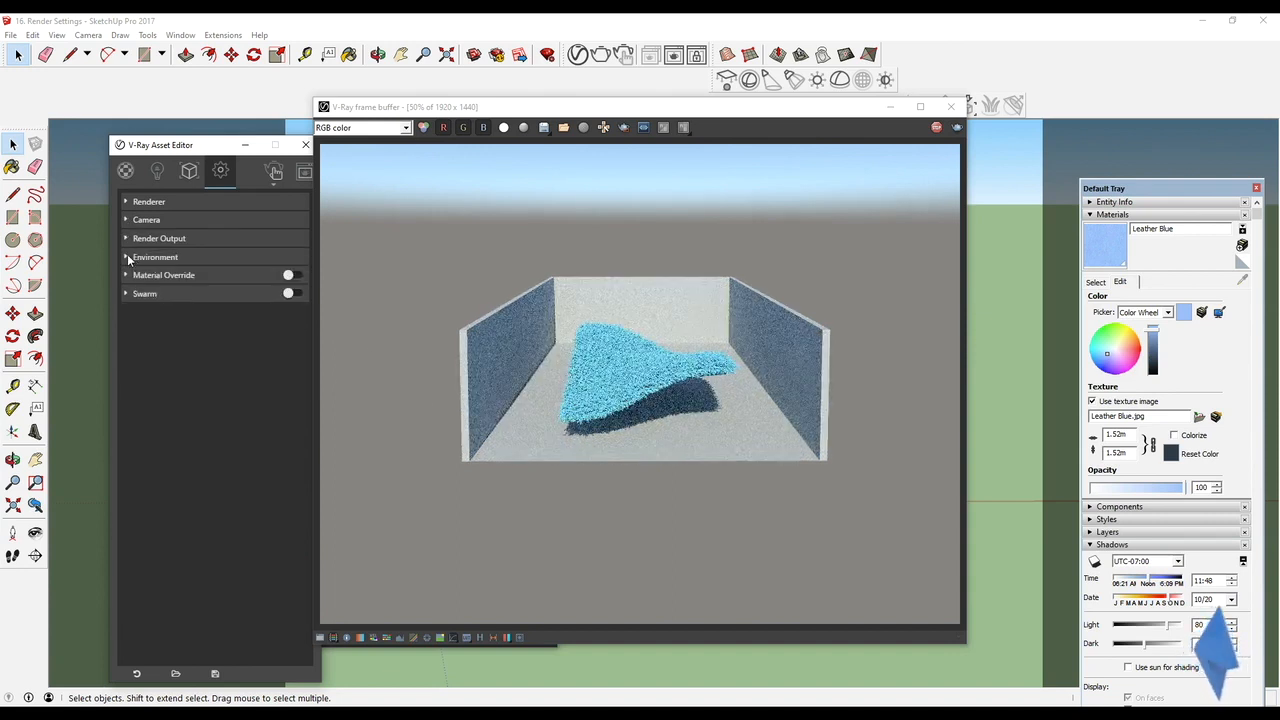
left_click(129, 258)
left_click(128, 239)
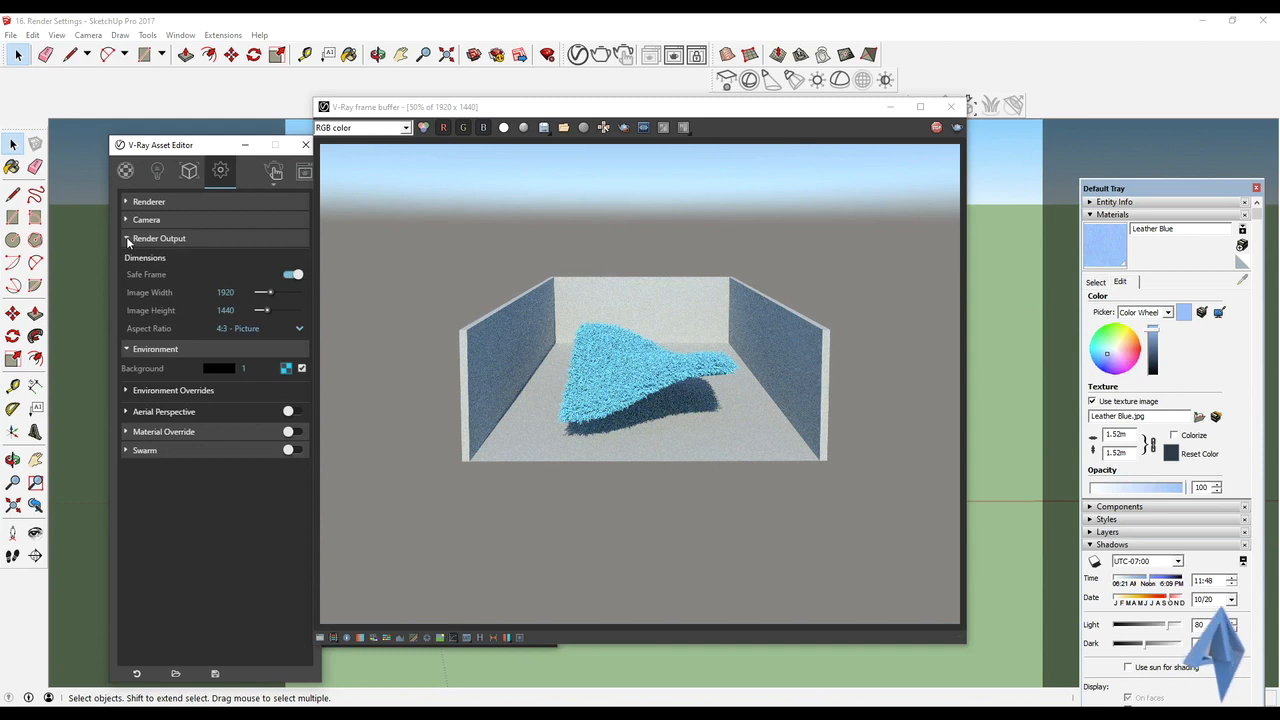
left_click(127, 238)
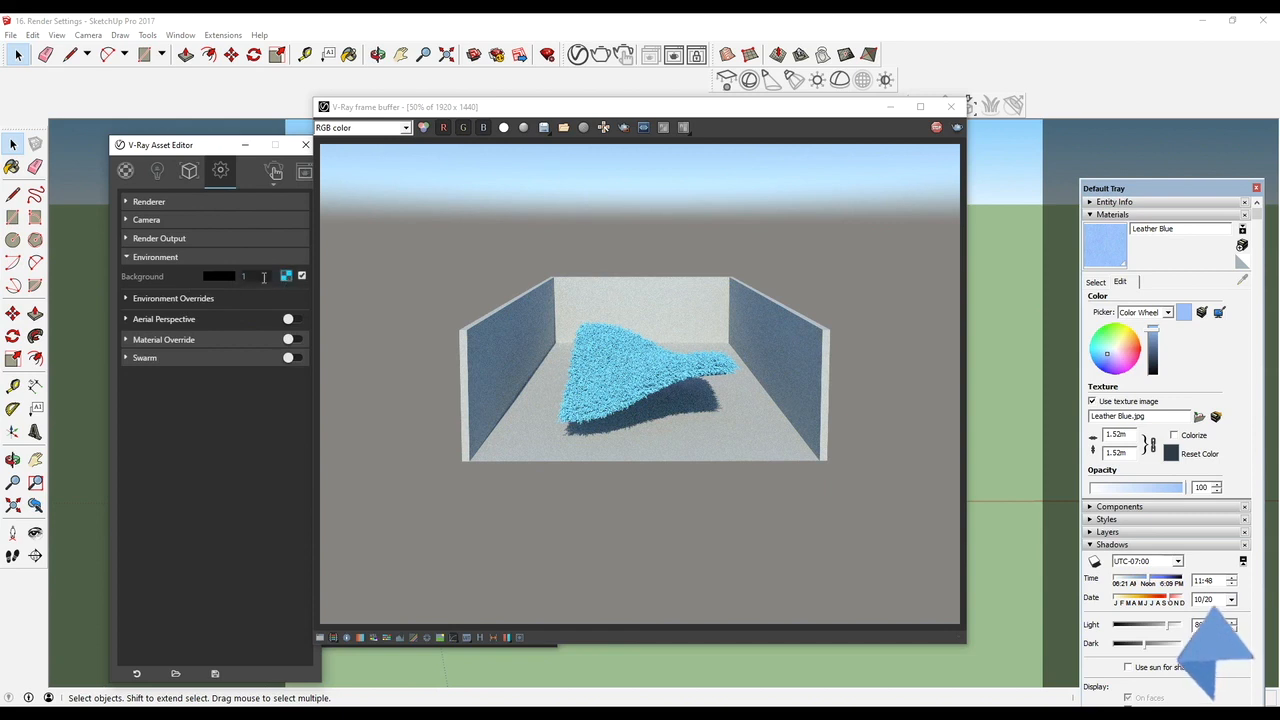
left_click(126, 298)
left_click(126, 298)
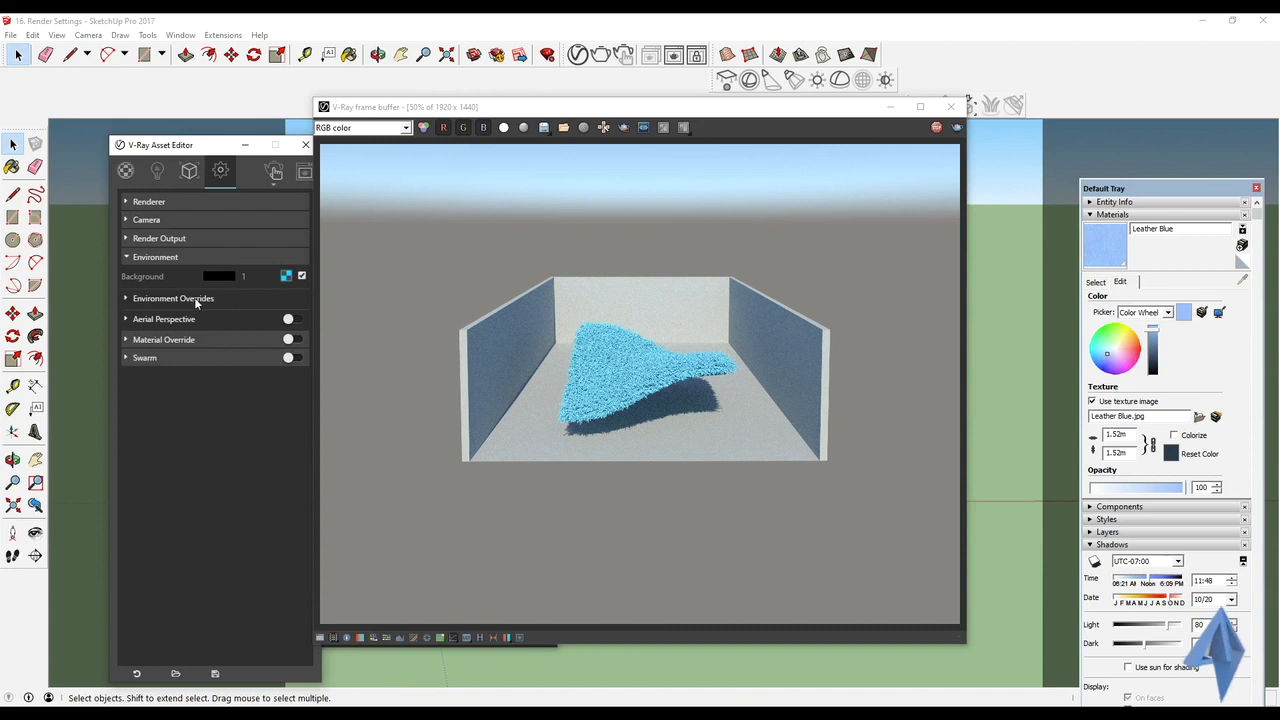
Step: Try the Aerial Perspective effect in the interactive render and turn it off again
left_click(124, 319)
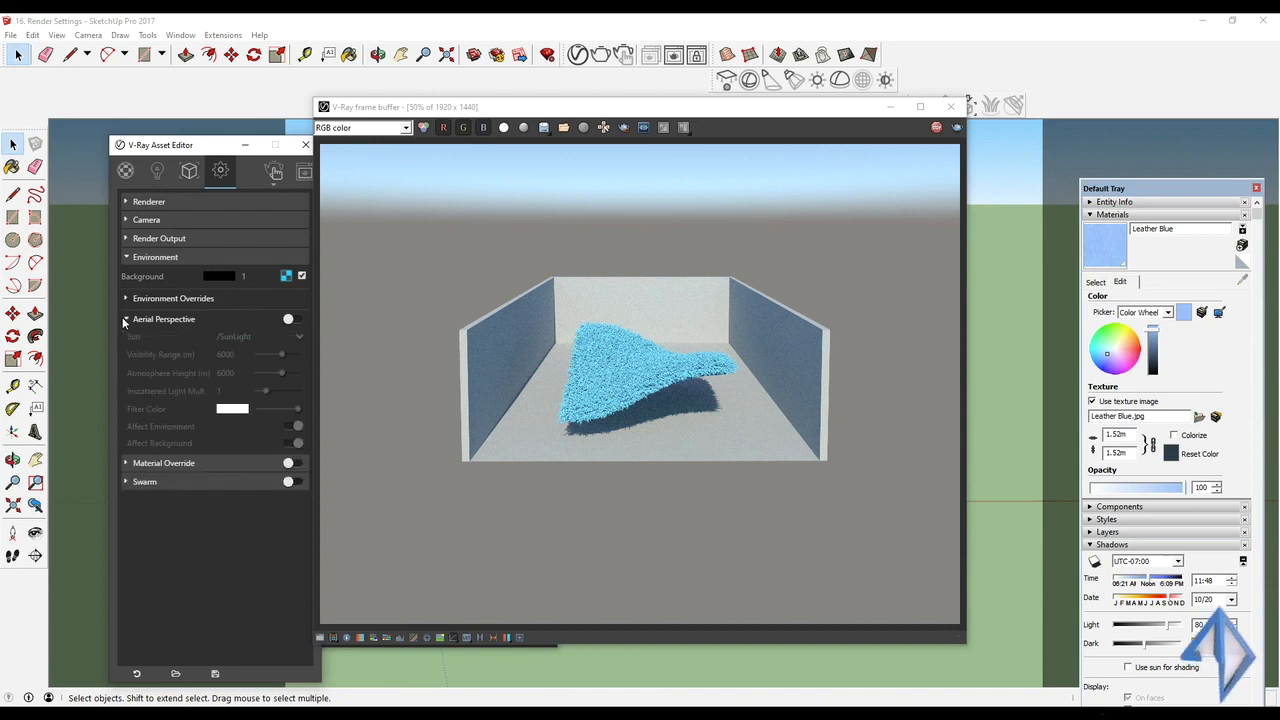
left_click(289, 321)
left_click(289, 320)
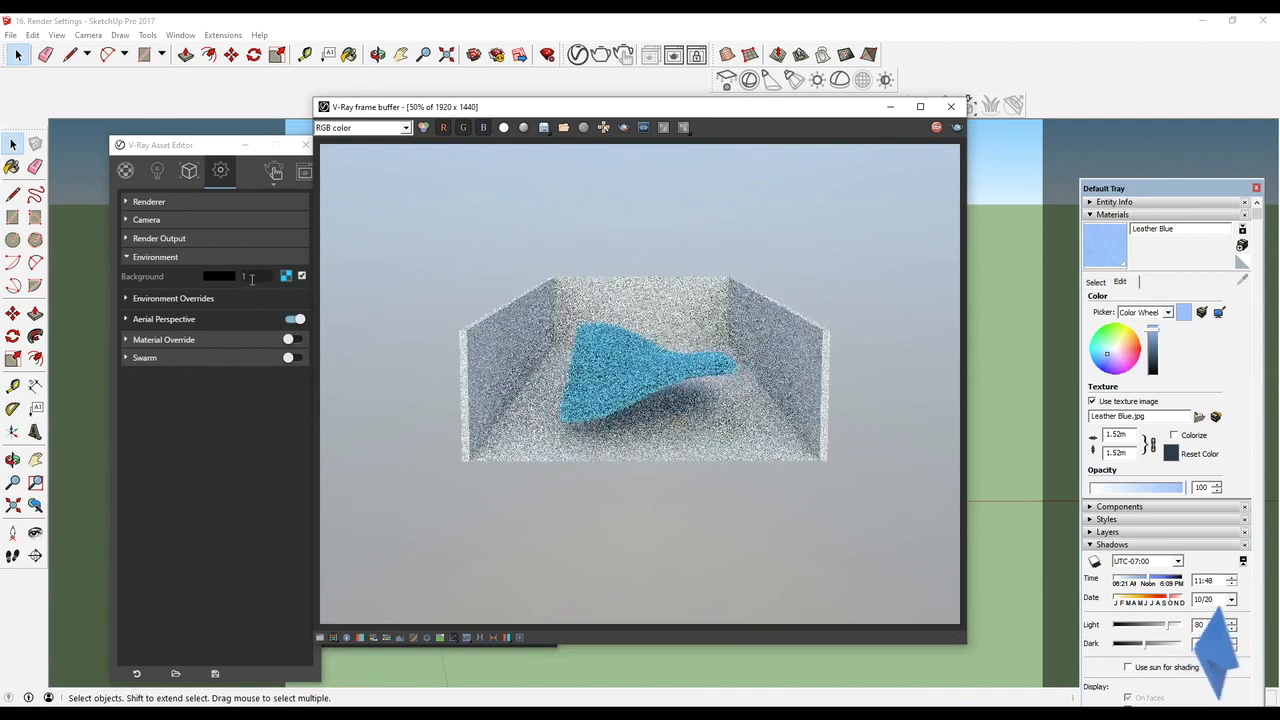
scroll(590, 377, "down", 2)
scroll(583, 450, "up", 2)
scroll(661, 469, "down", 1)
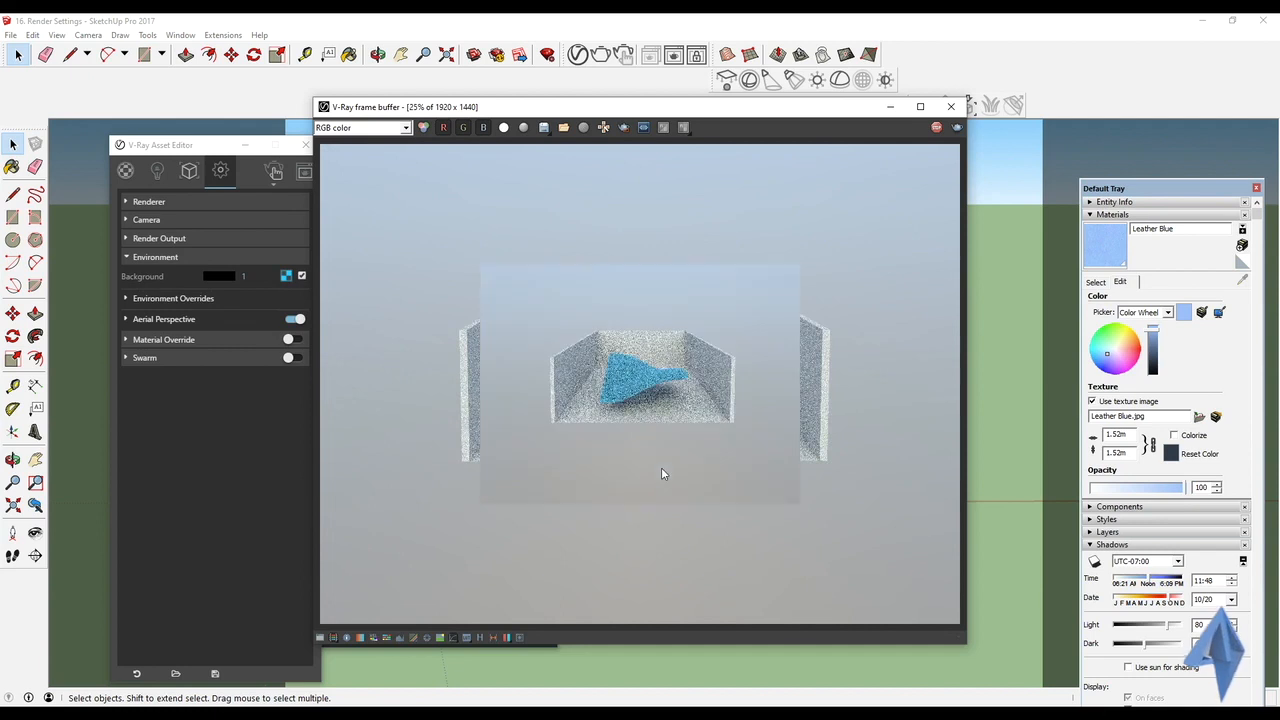
mouse_move(1040, 457)
middle_mouse_down()
mouse_move(971, 434)
mouse_move(977, 411)
mouse_move(991, 463)
mouse_move(1029, 457)
mouse_move(935, 448)
middle_mouse_up()
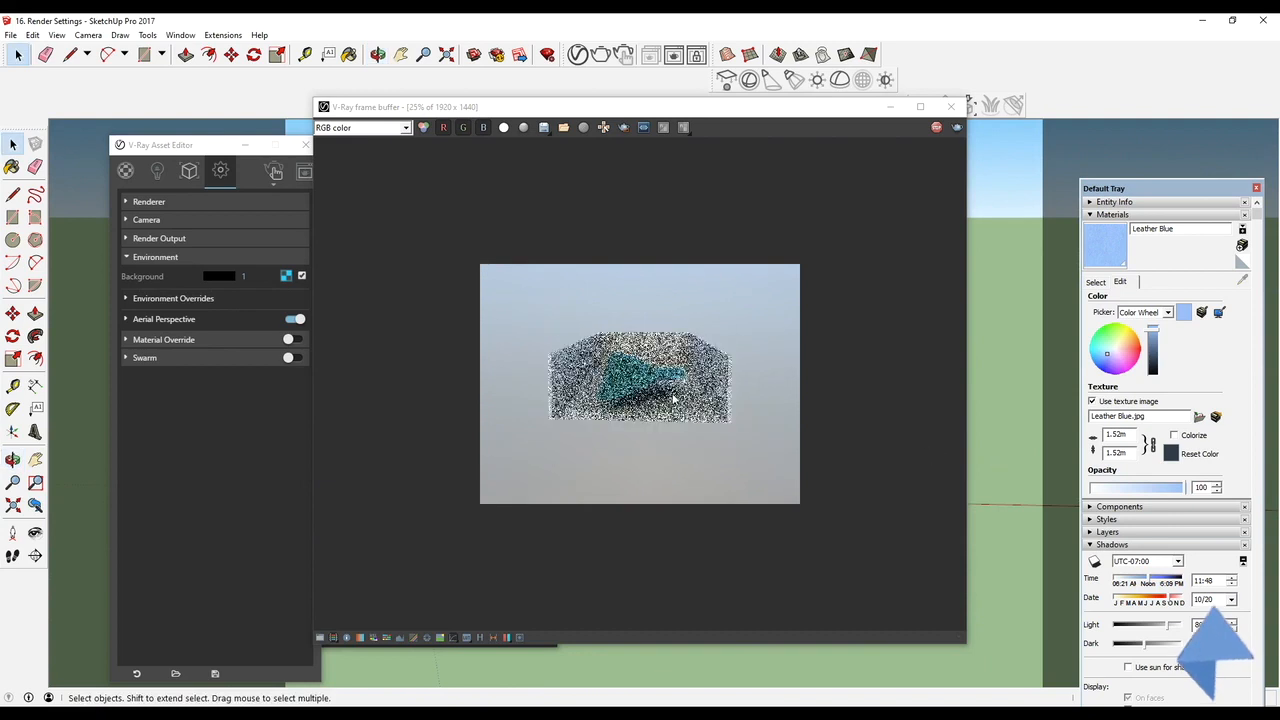
left_click(293, 324)
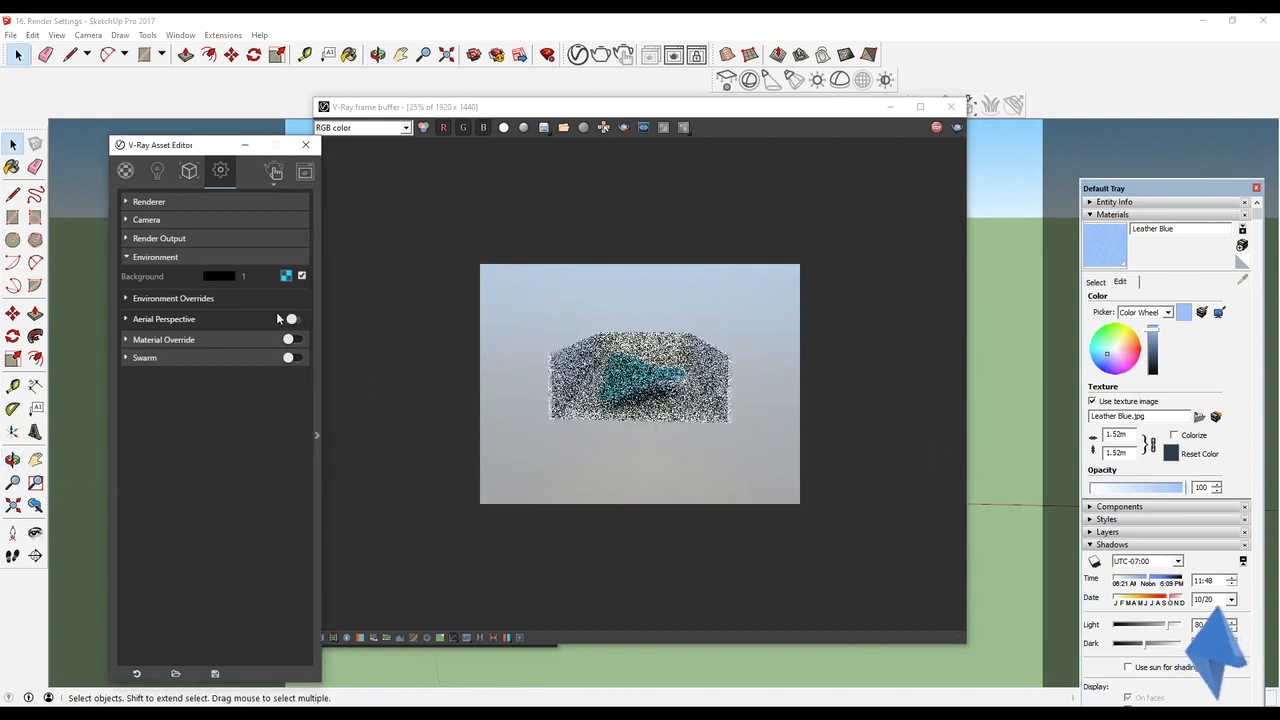
Step: Try the GI (Skylight) and Reflection environment overrides in the interactive render
left_click(155, 299)
left_click(180, 318)
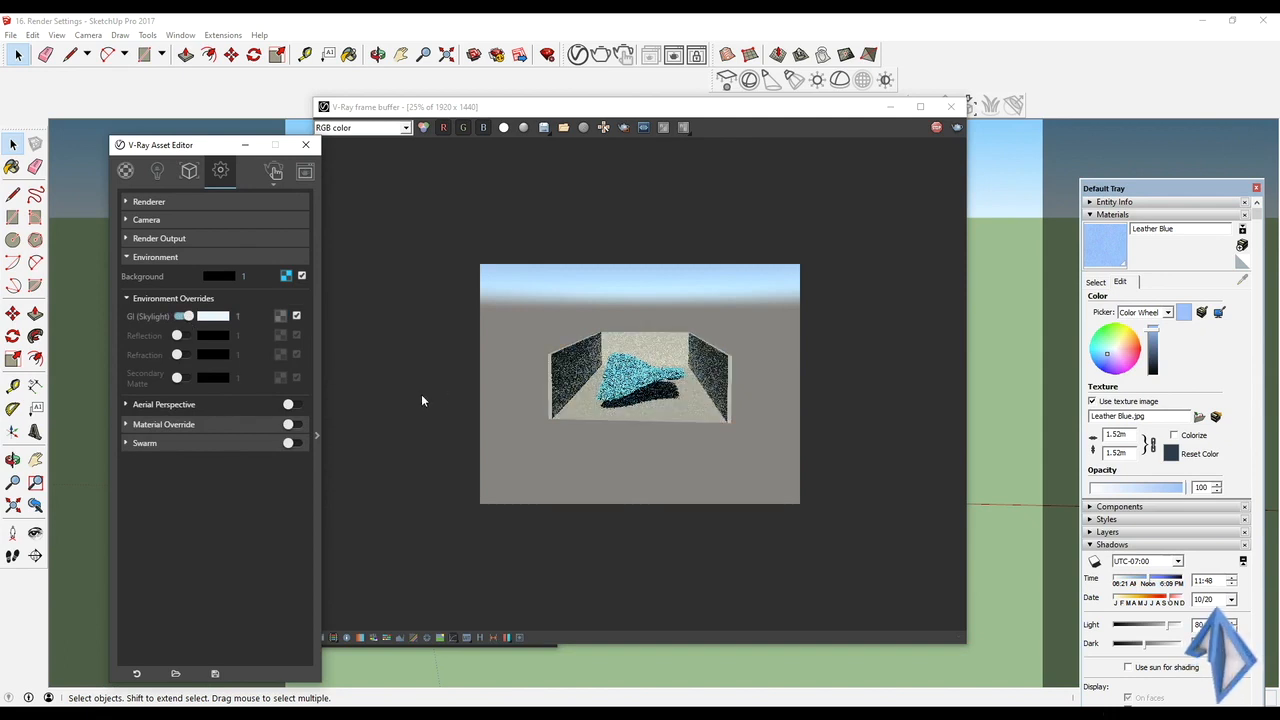
left_click(180, 317)
left_click(180, 317)
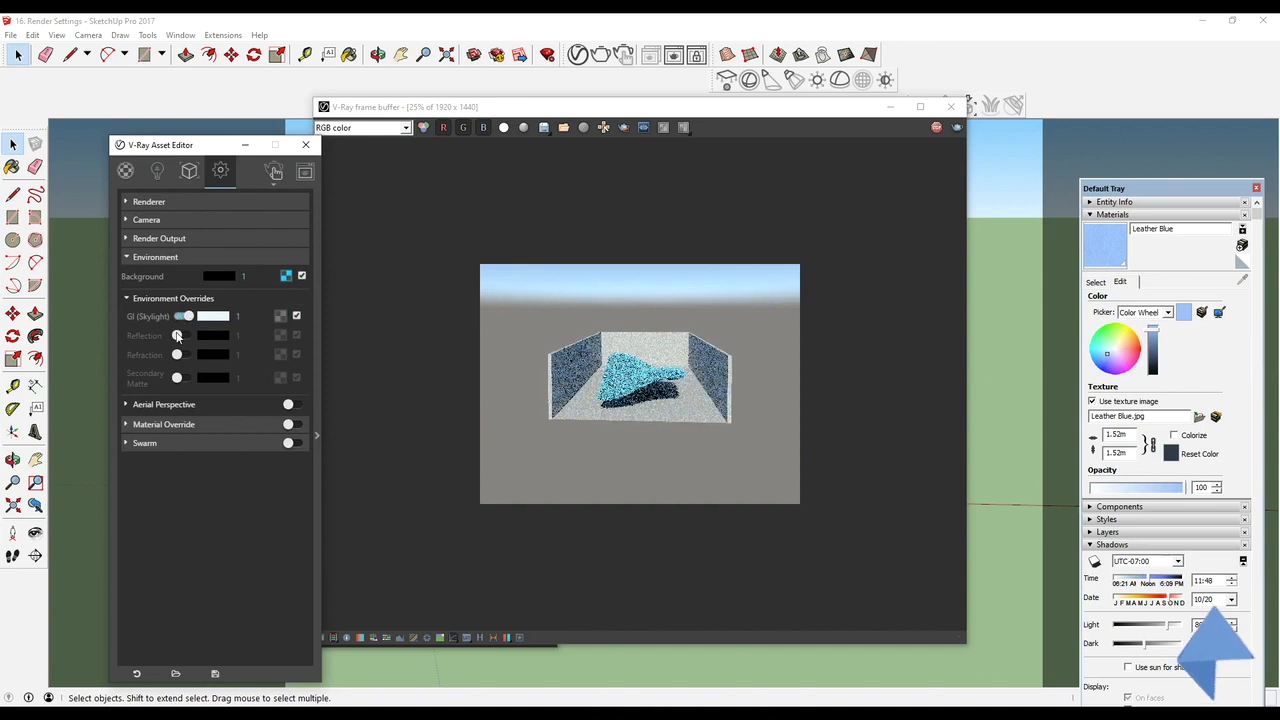
left_click(182, 336)
left_click(182, 337)
left_click(181, 337)
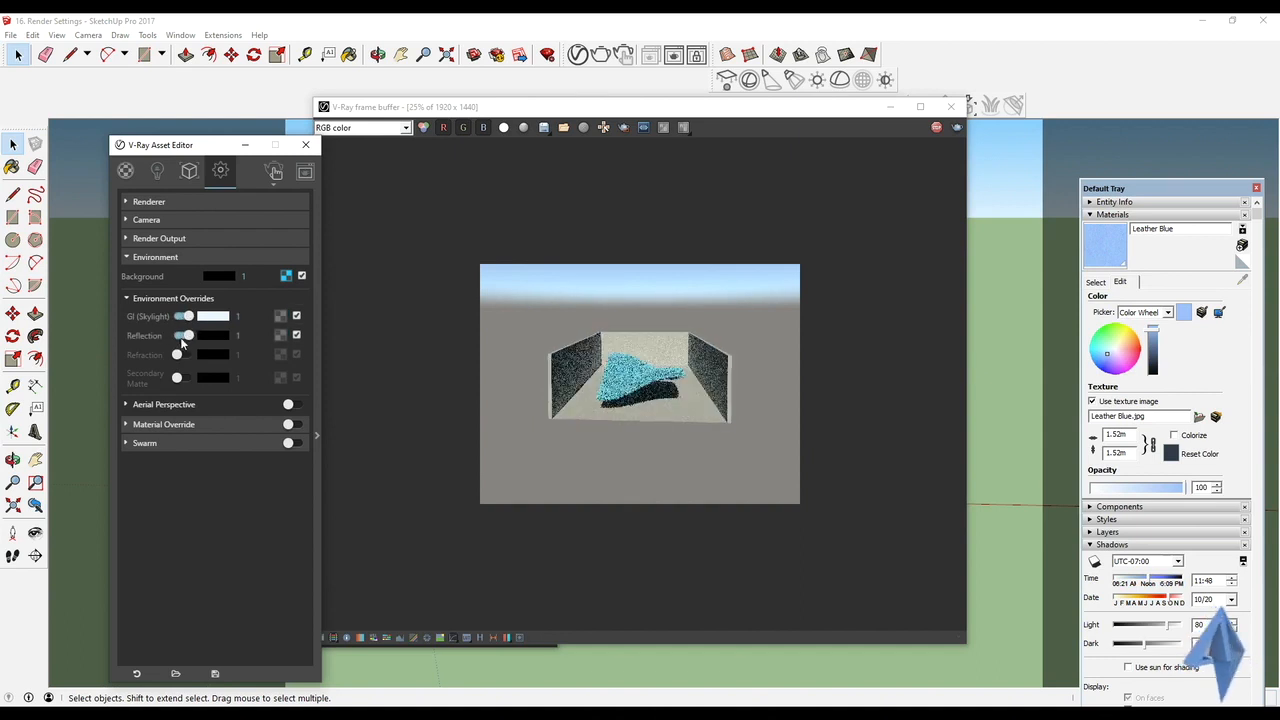
Step: Try the Refraction and Secondary Matte overrides, and turn off all environment overrides
left_click(178, 357)
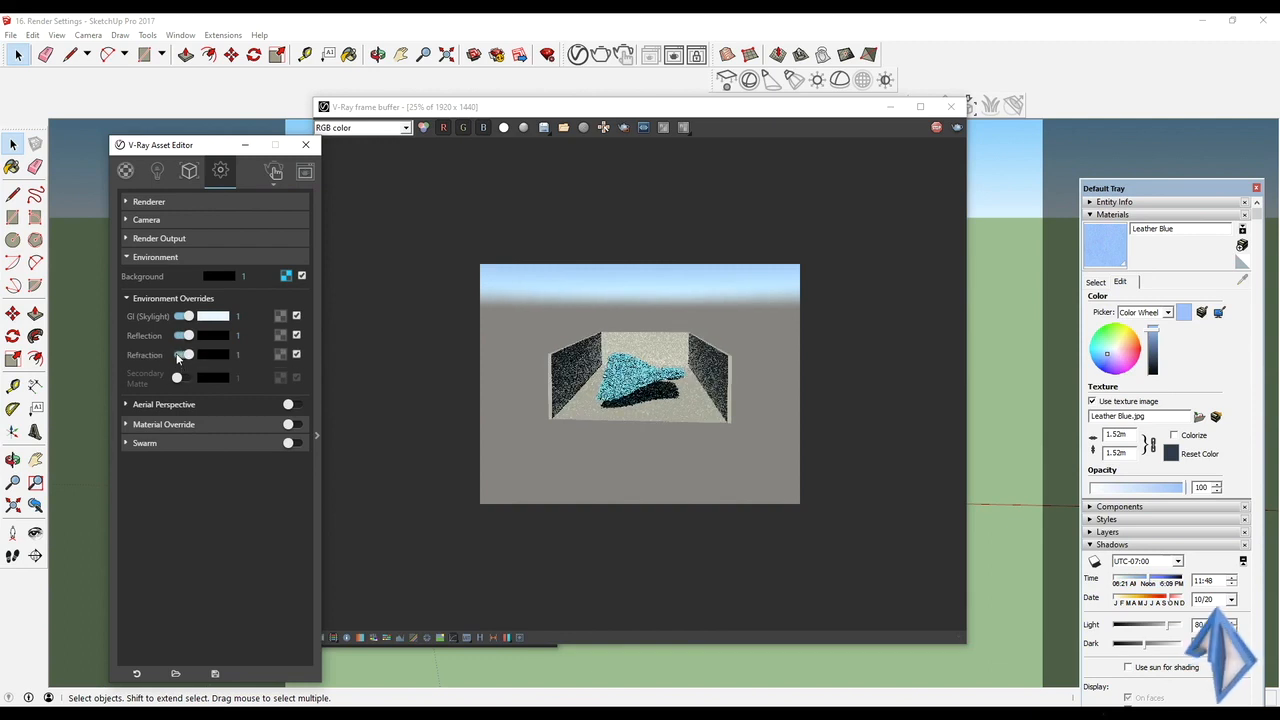
left_click(178, 355)
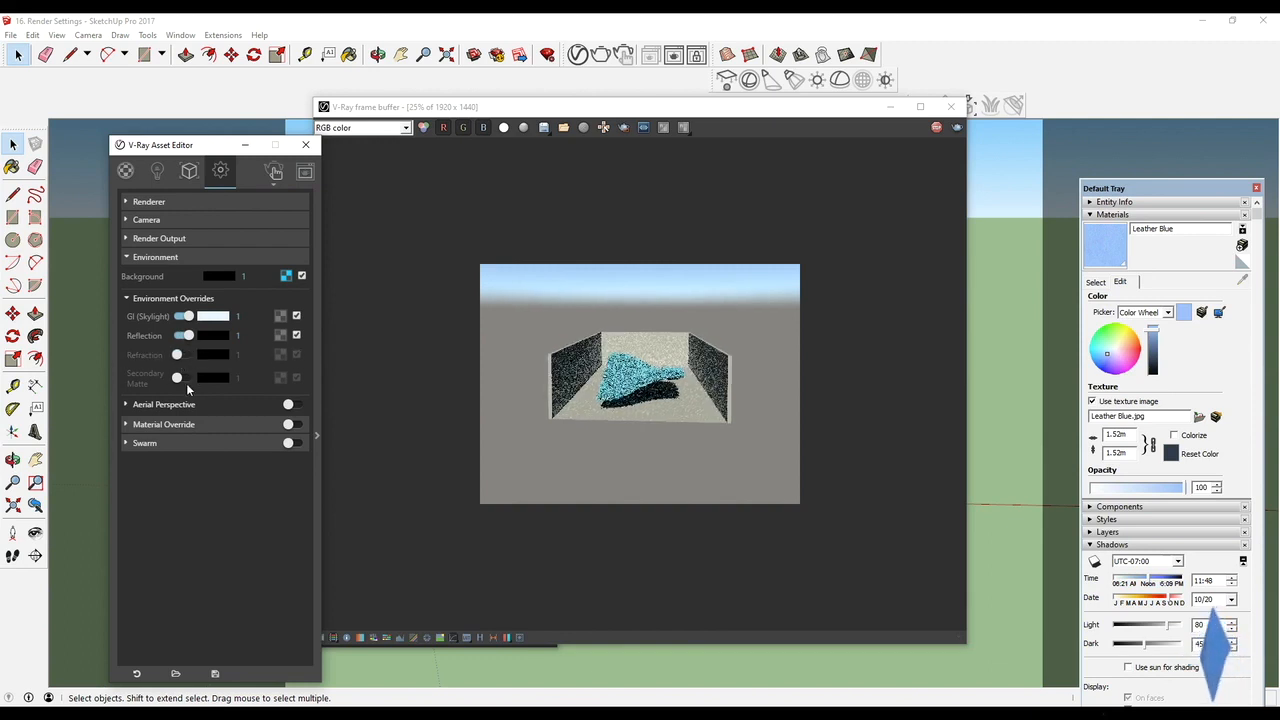
left_click(179, 378)
left_click(179, 377)
left_click(185, 336)
left_click(184, 317)
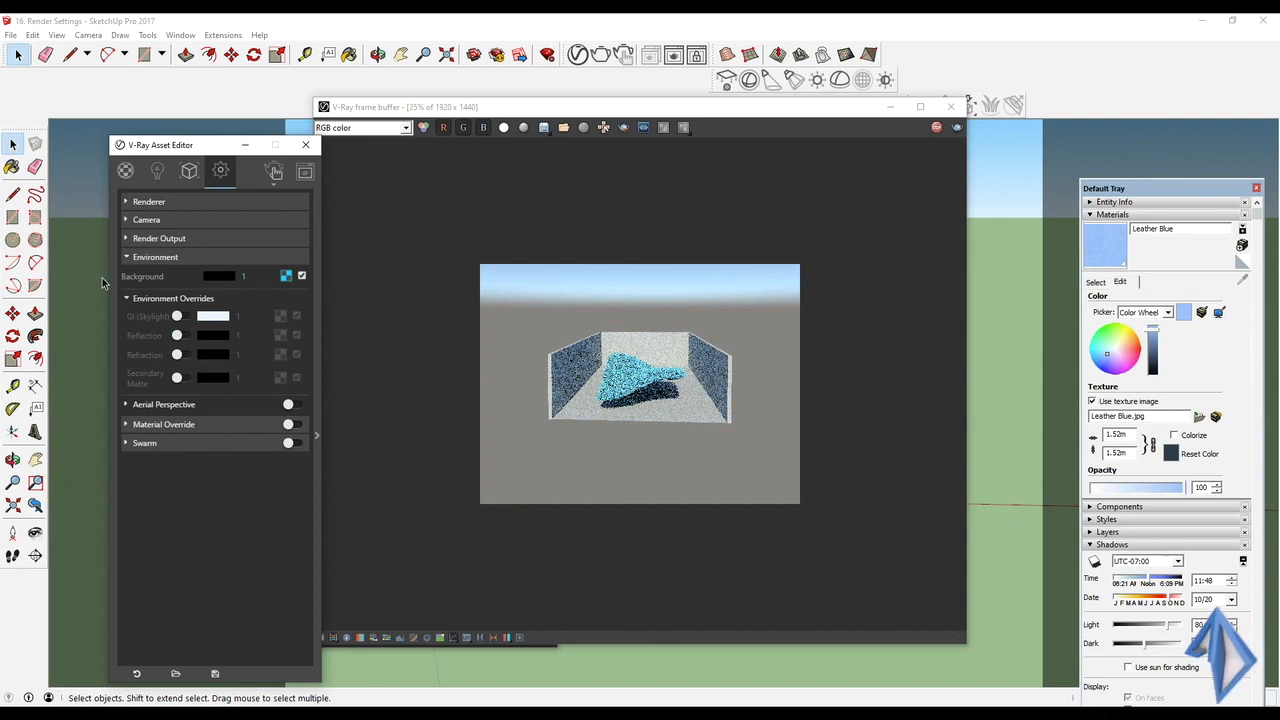
Step: Replace the environment background's Sky texture with a Bitmap using the zigzag image __auto_ from the BUNGLOW folder
left_click(286, 276)
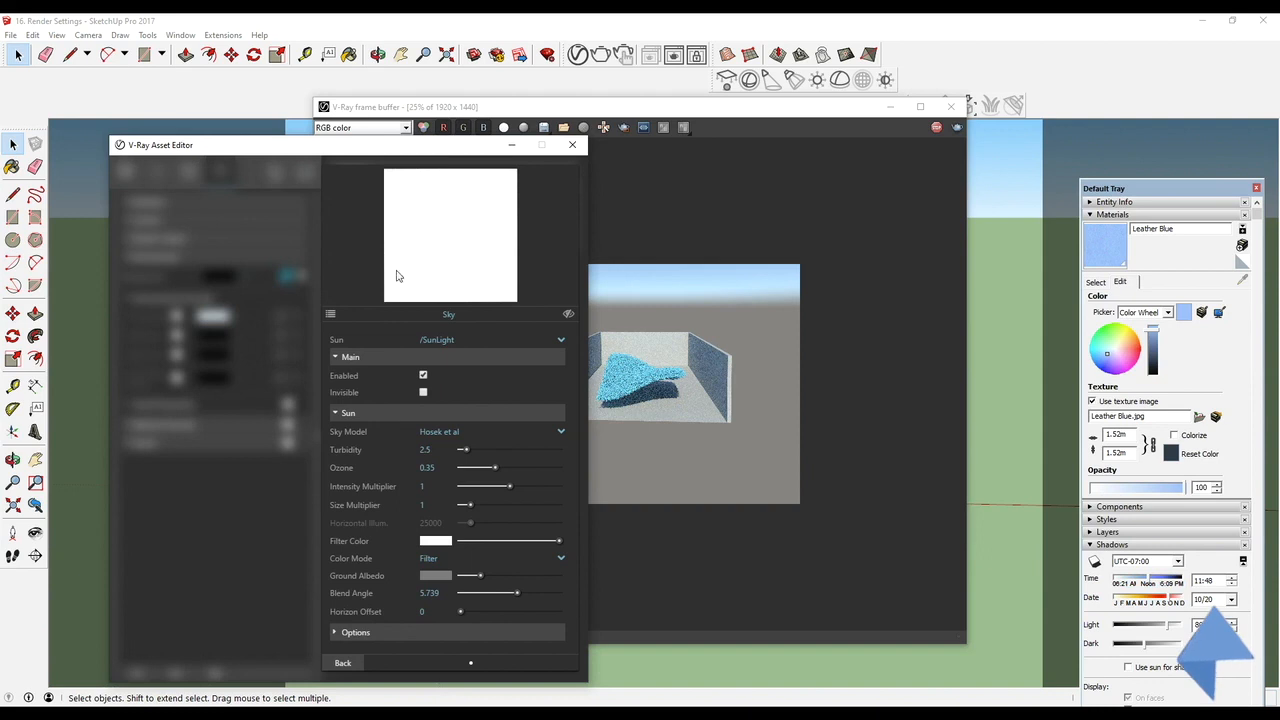
left_click(330, 315)
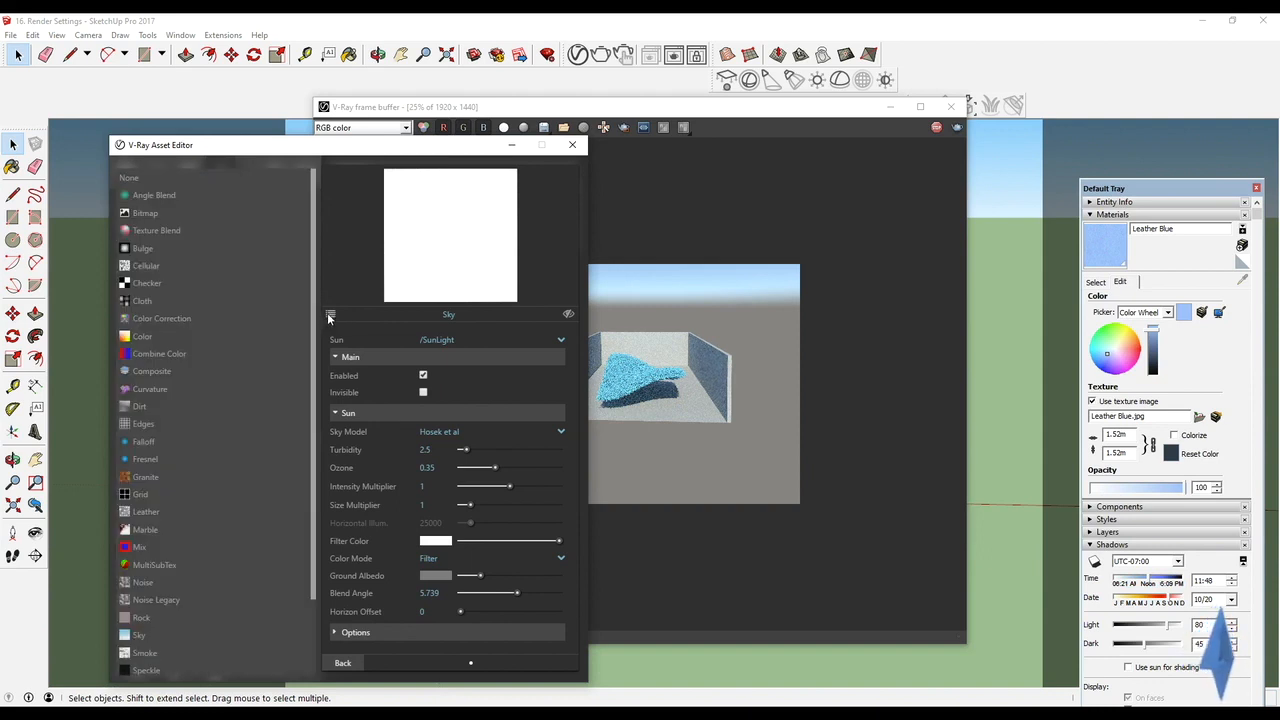
left_click(166, 213)
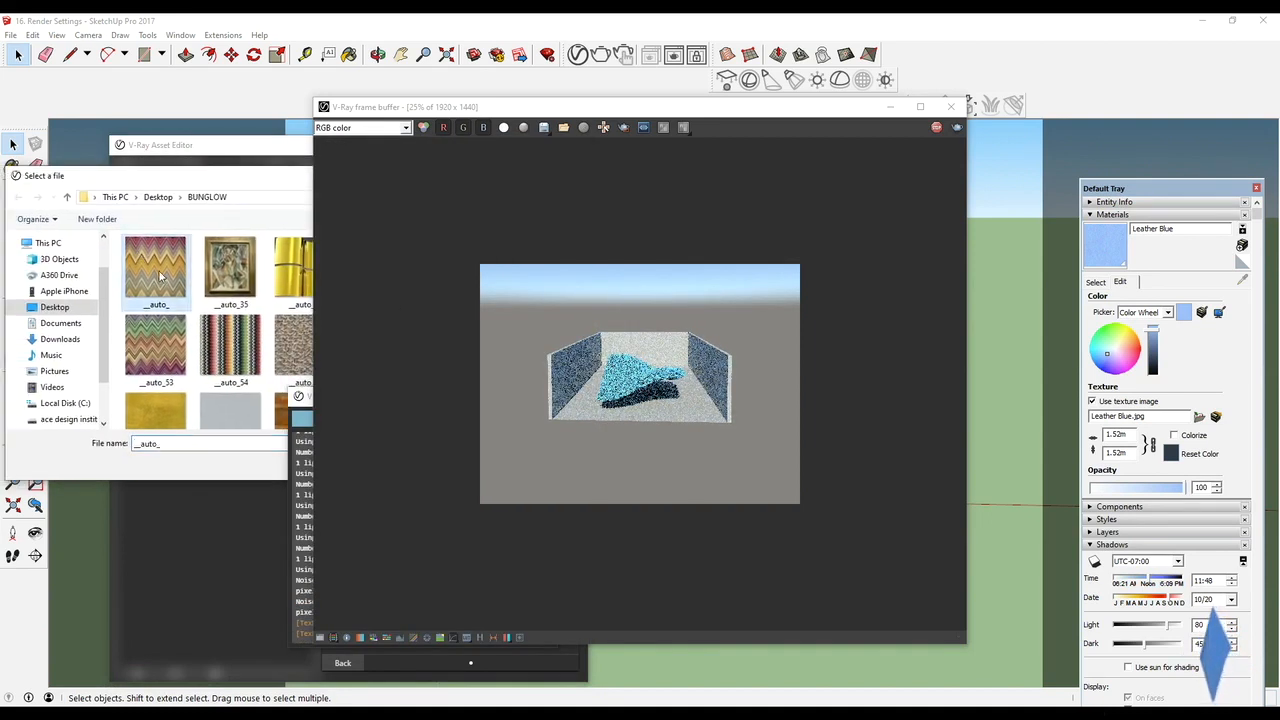
left_click_drag(230, 179, 840, 242)
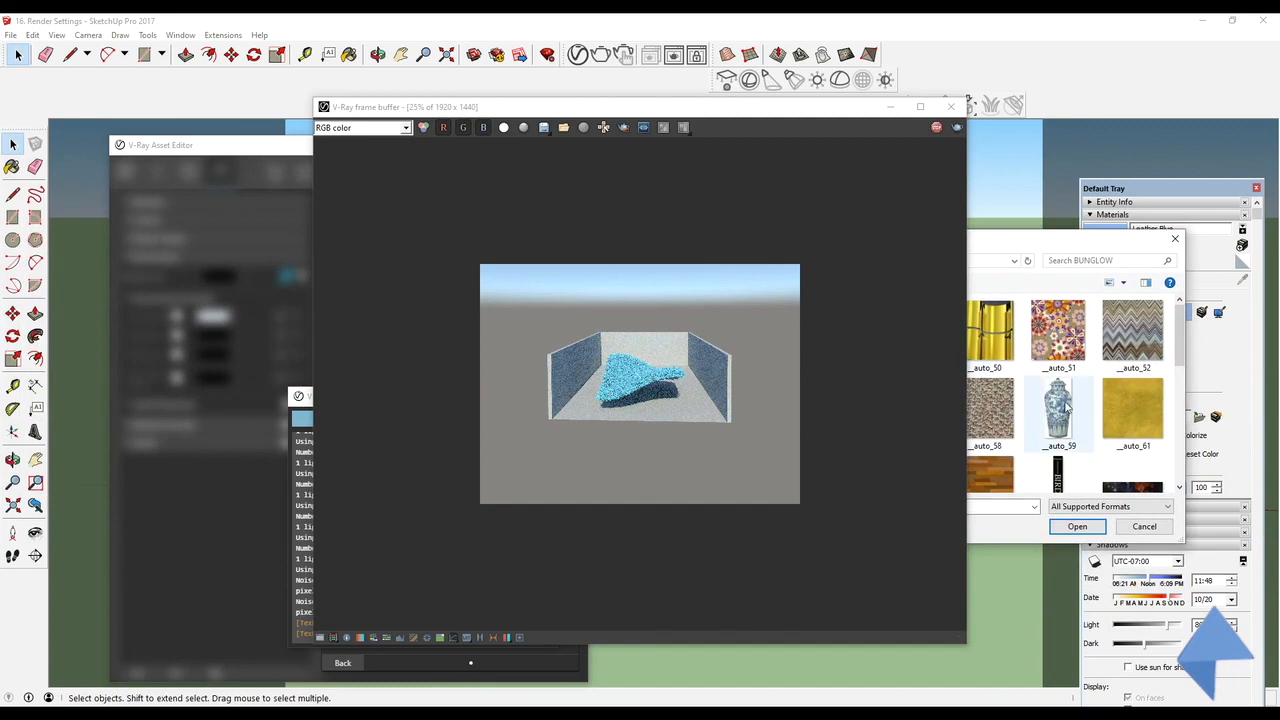
left_click(1082, 524)
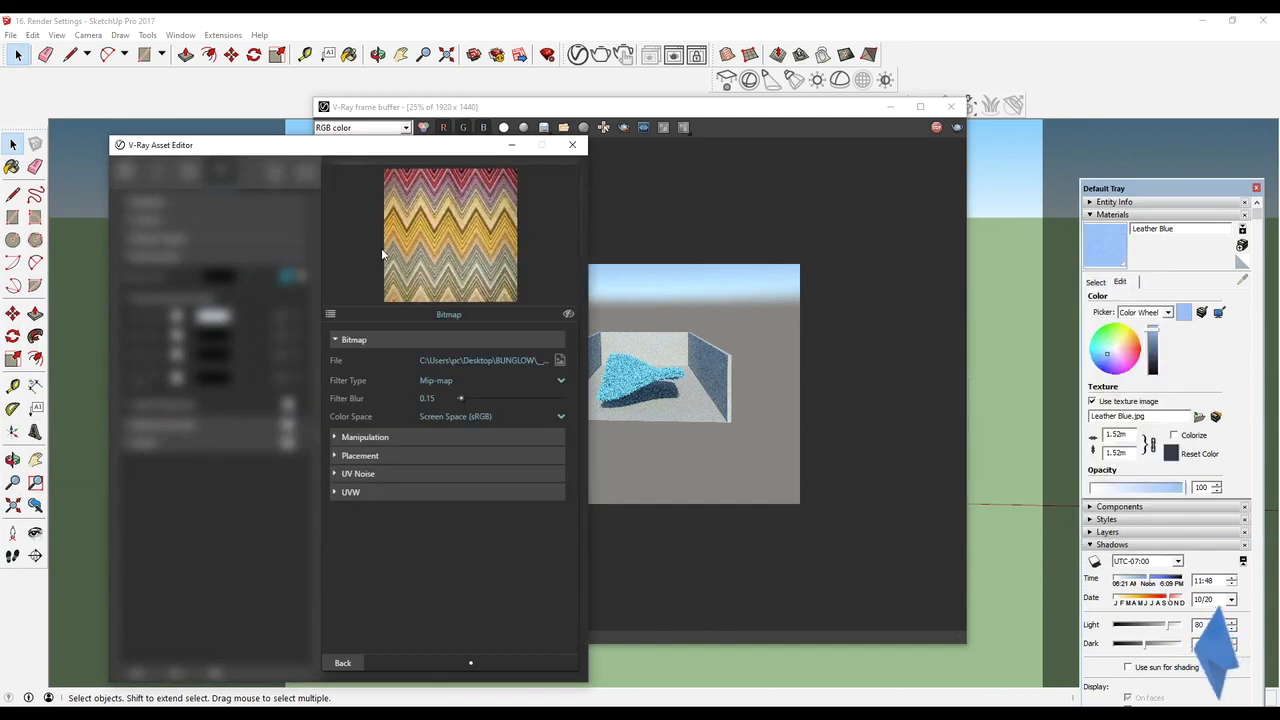
left_click(343, 663)
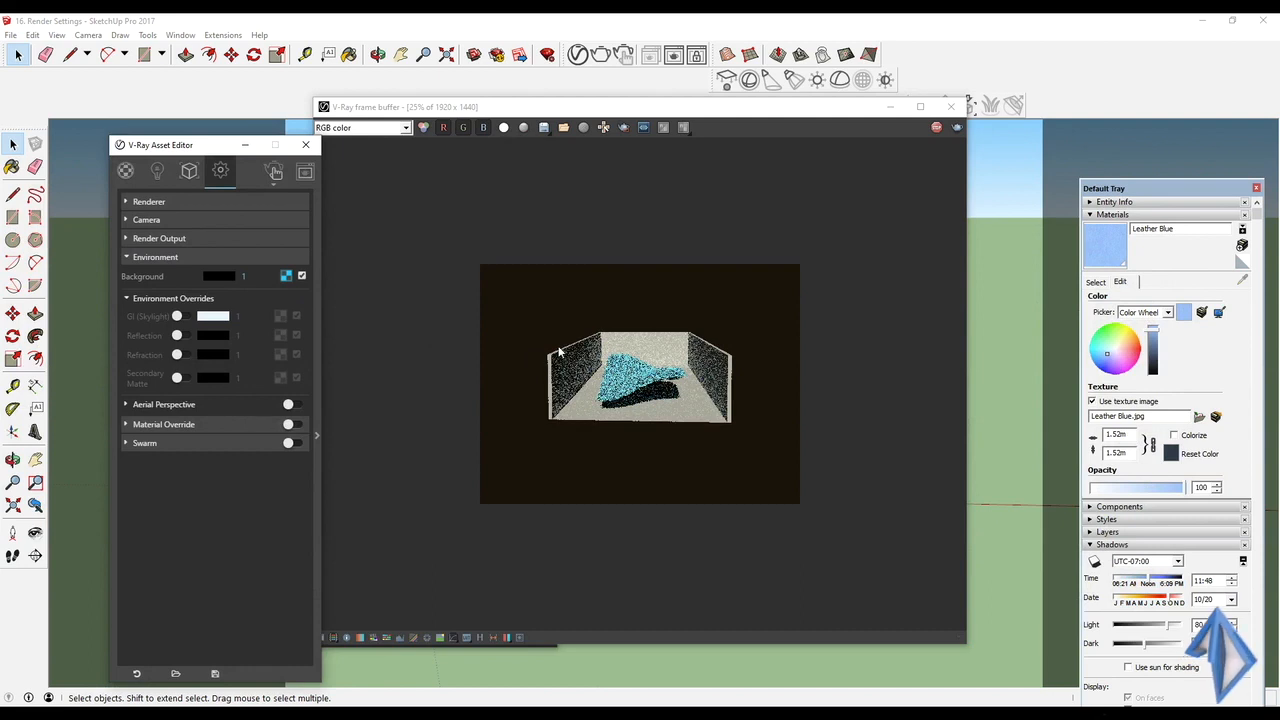
Step: Keep the environment background colour black and raise the background intensity to about 13
left_click(220, 275)
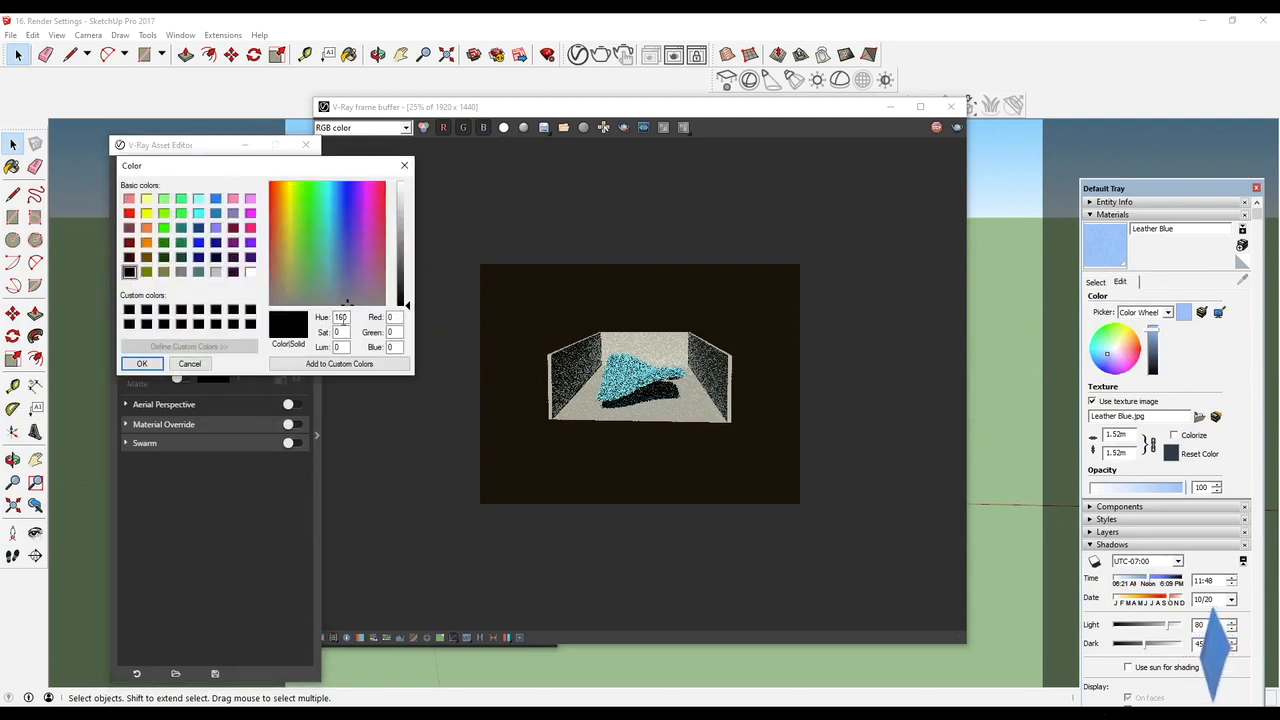
left_click(157, 356)
scroll(253, 278, "up", 20)
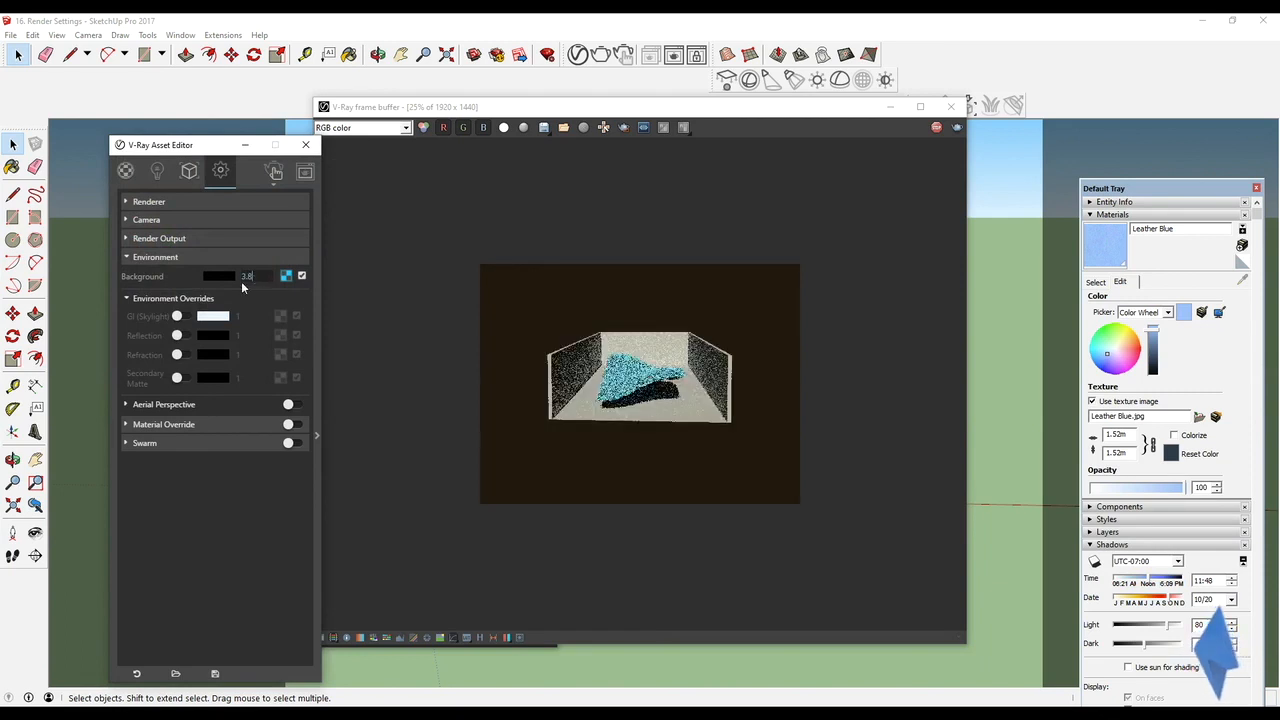
scroll(242, 278, "up", 10)
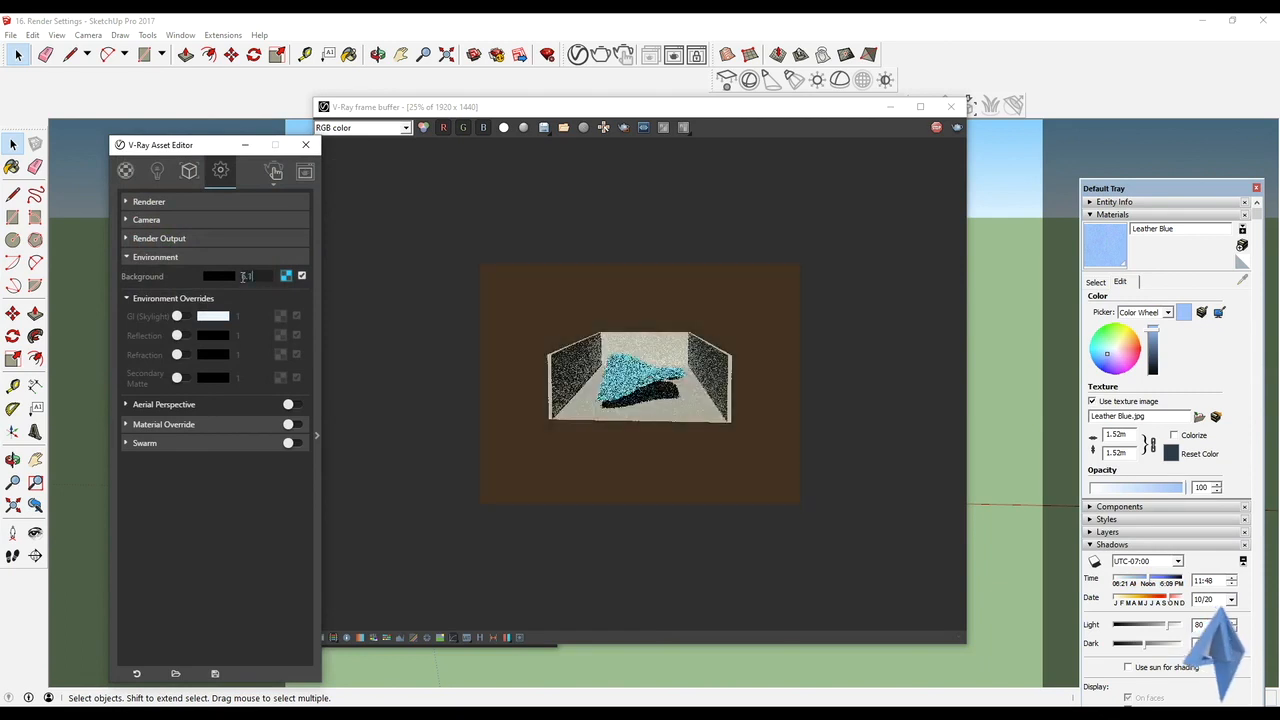
scroll(242, 277, "up", 7)
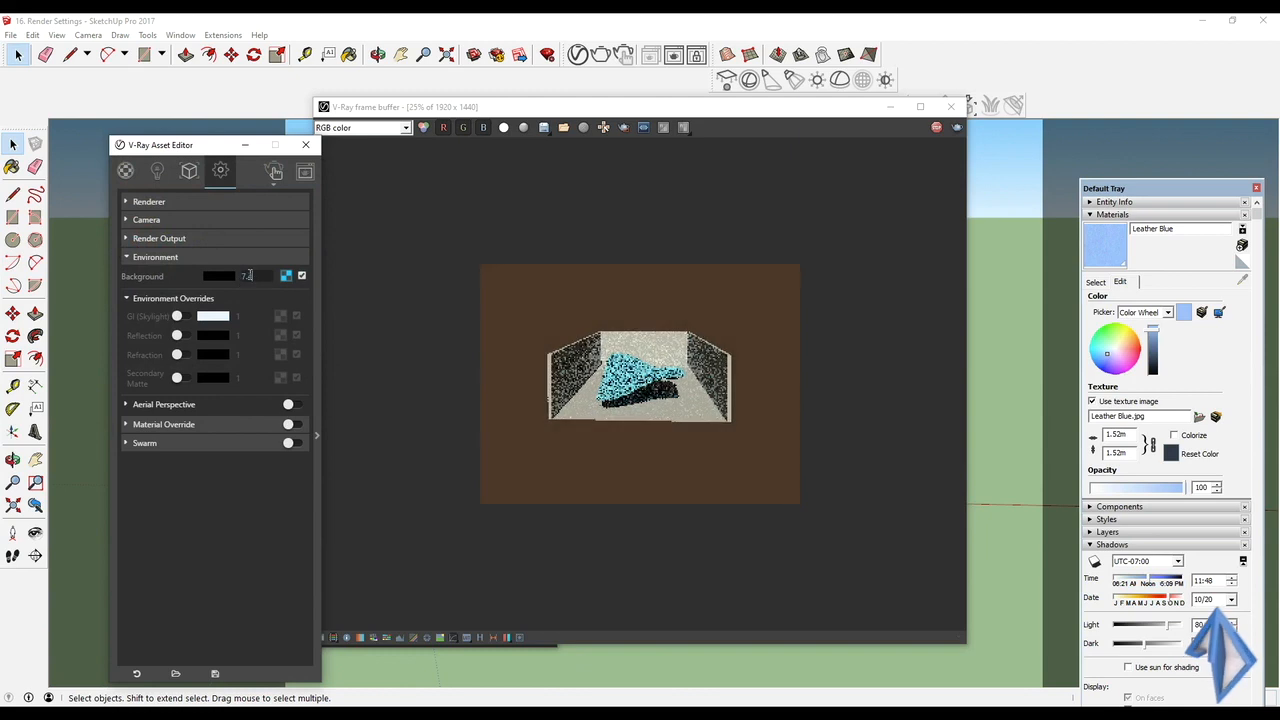
scroll(248, 276, "up", 20)
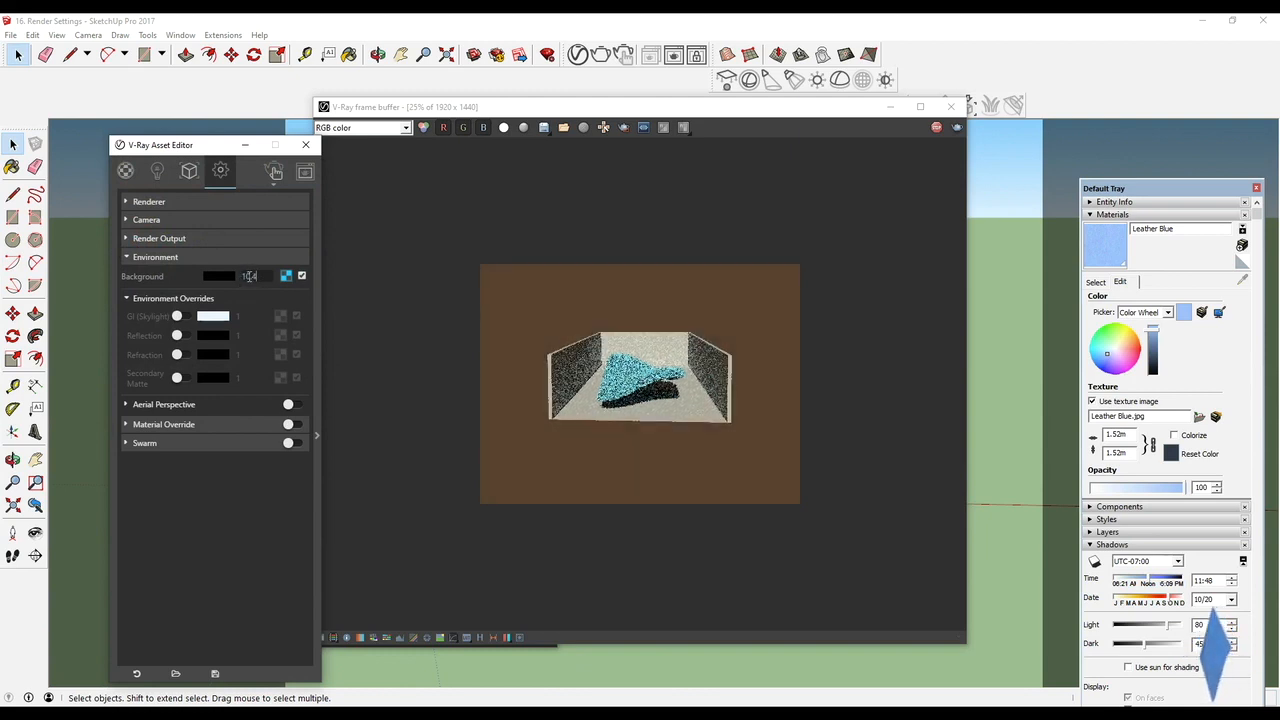
scroll(252, 276, "up", 20)
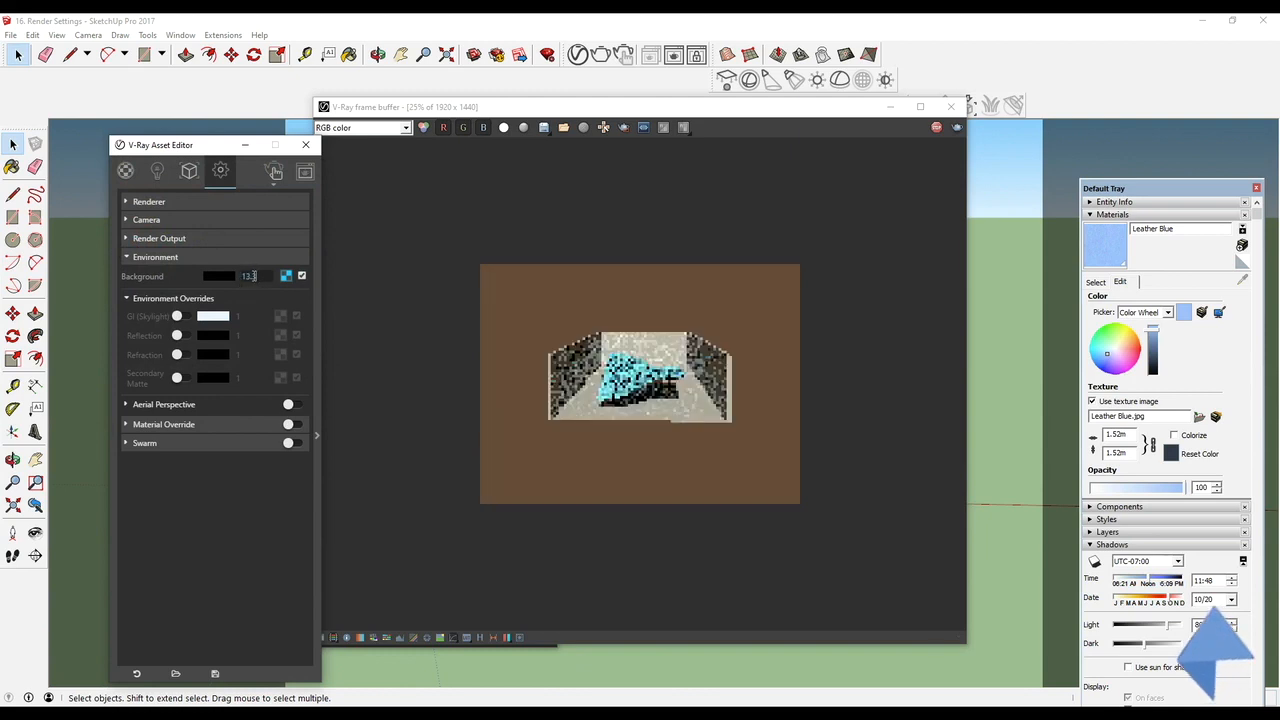
Step: Inspect the Manipulation and Placement settings of the environment background's Bitmap texture
left_click(286, 276)
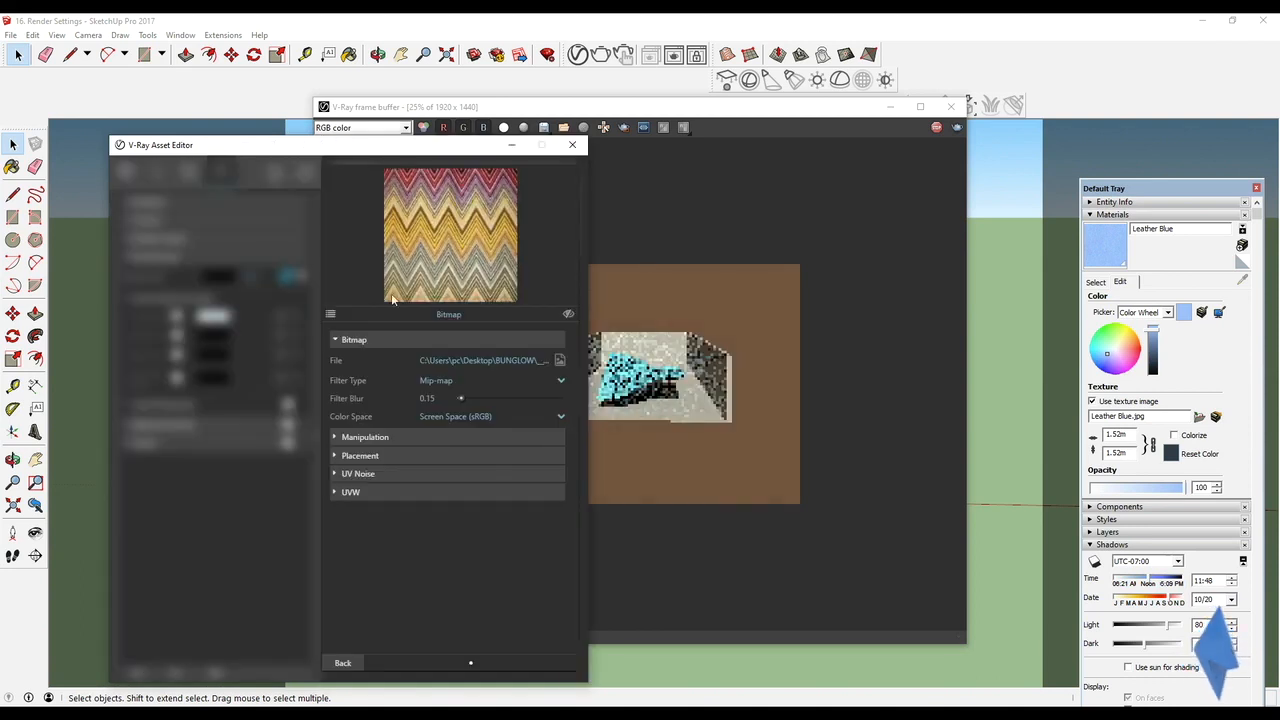
left_click(360, 438)
left_click(344, 494)
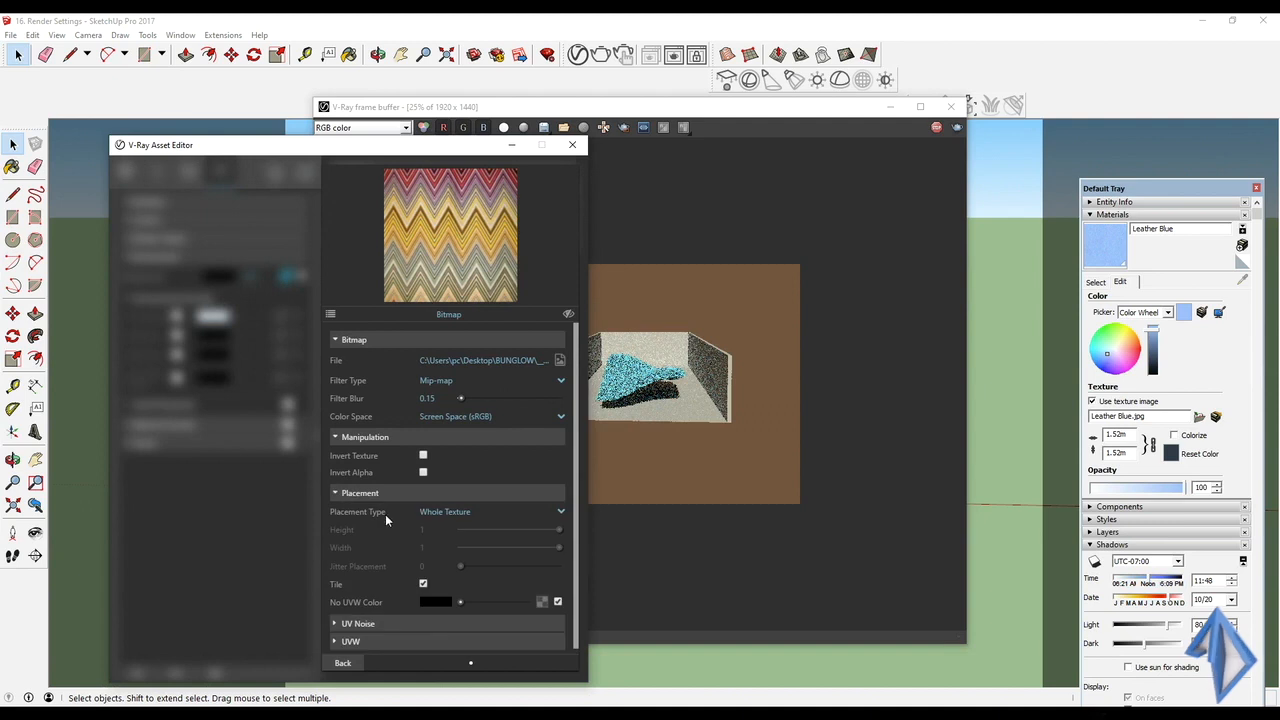
left_click(337, 342)
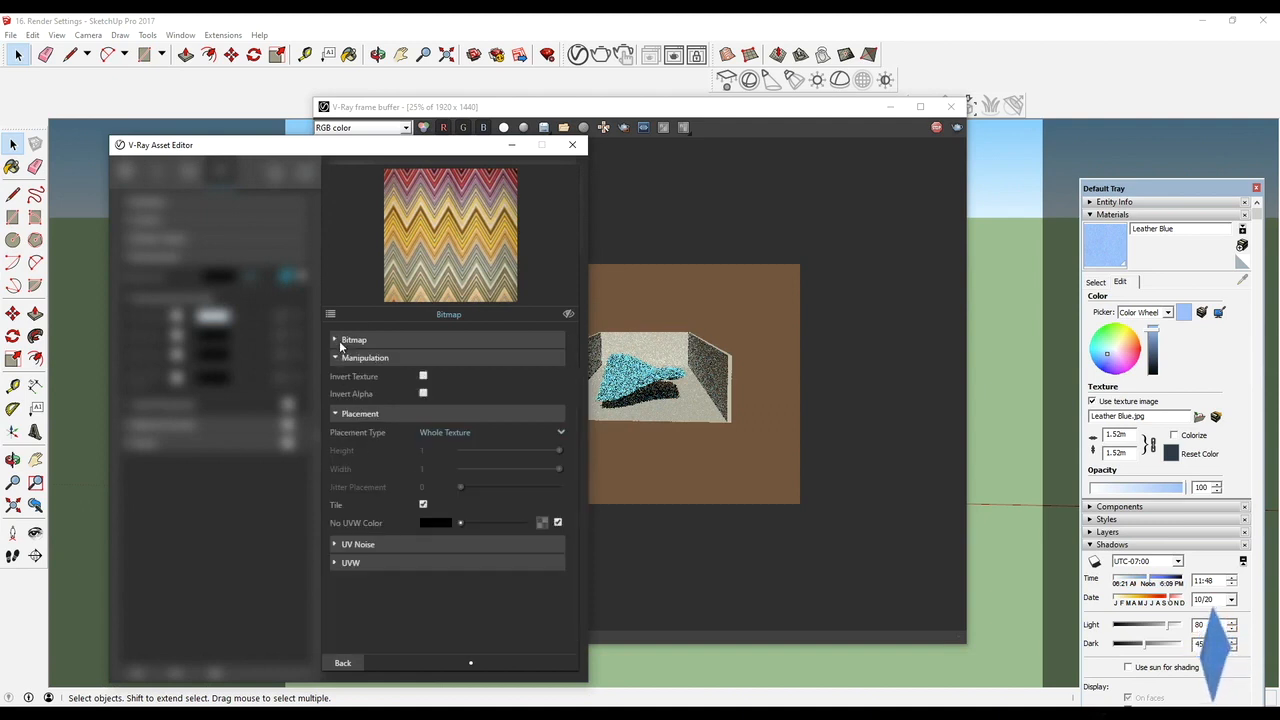
left_click(337, 665)
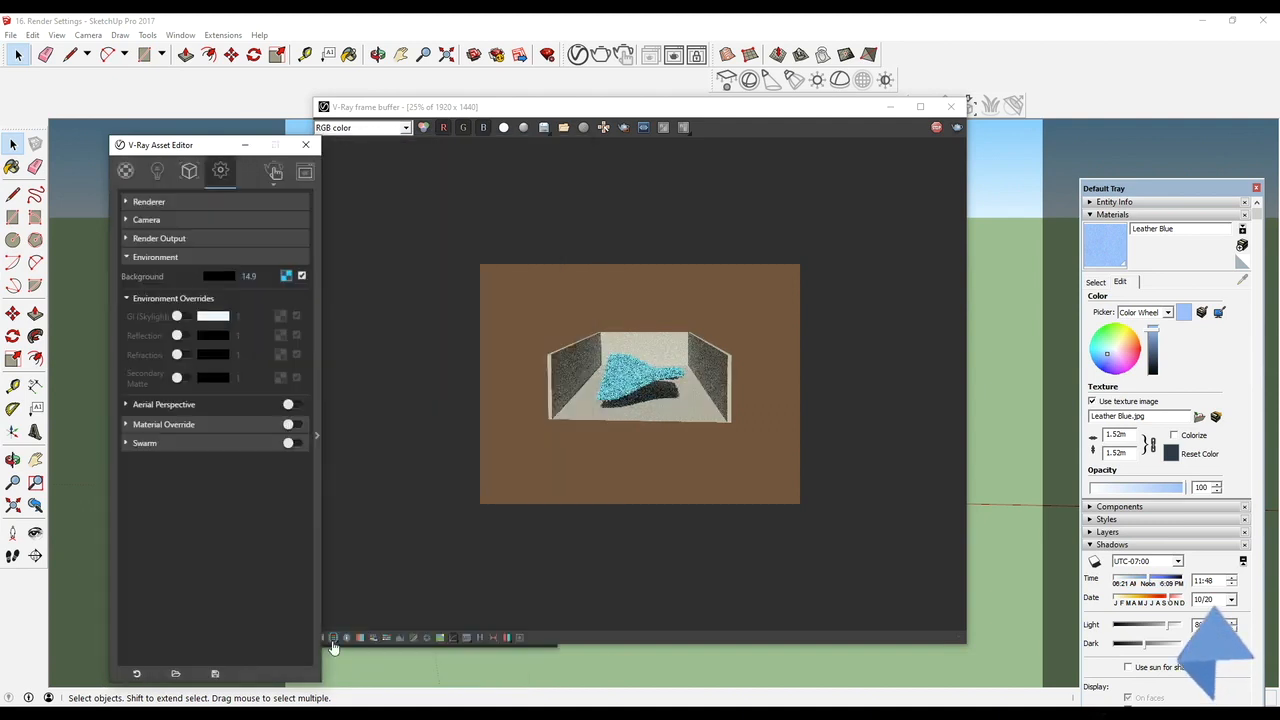
Step: Set the environment background colour to white and raise the background intensity to 15.3
left_click(223, 274)
left_click_drag(403, 256, 403, 180)
left_click(143, 364)
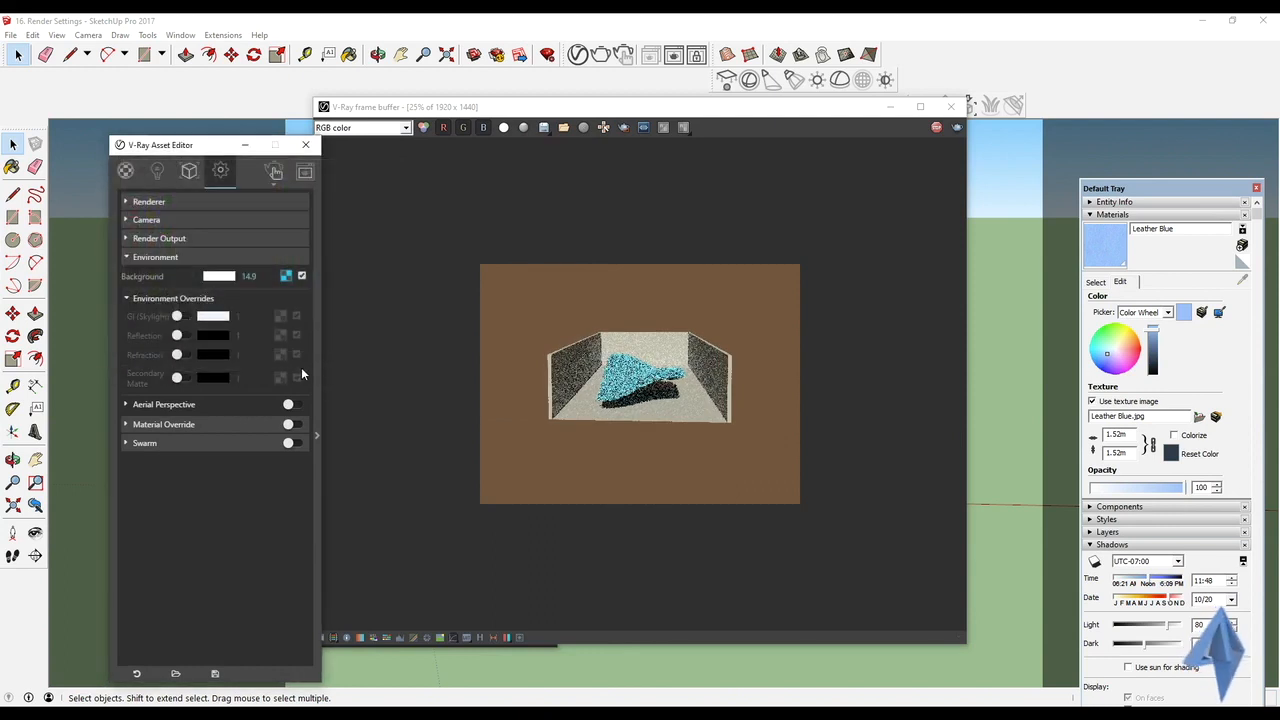
double_click(254, 278)
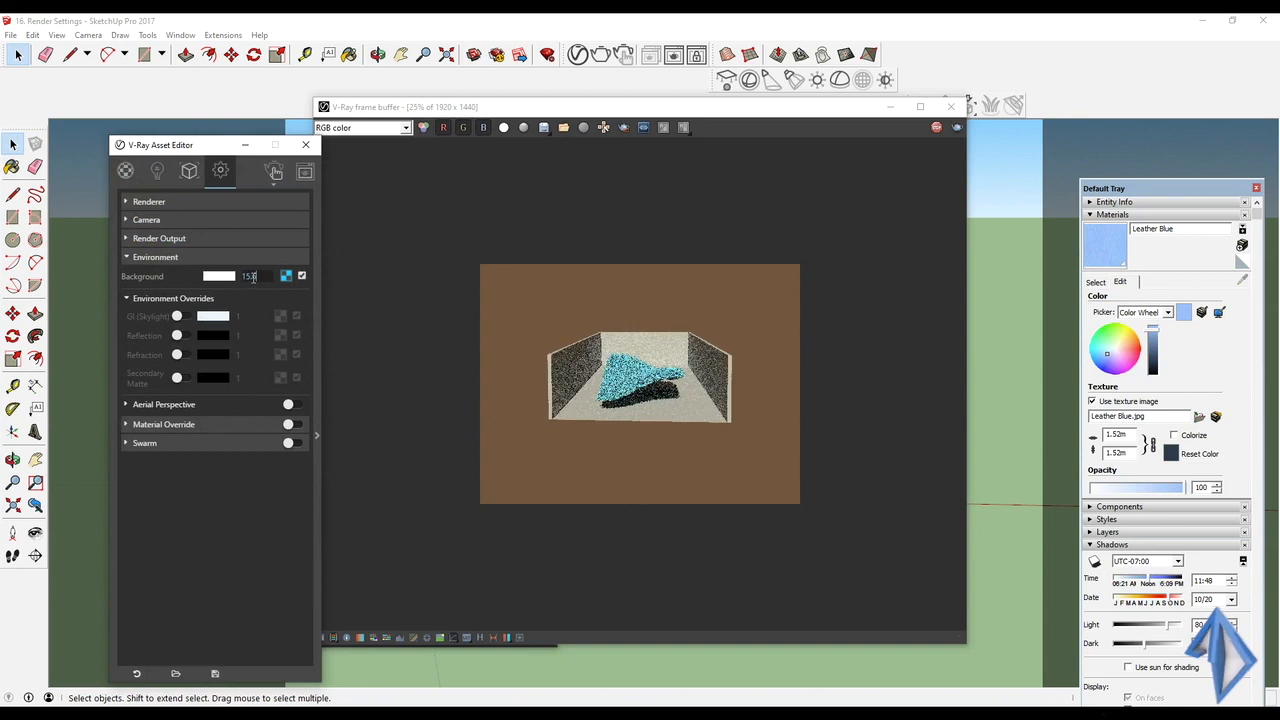
Step: Disable the environment background texture and set the background colour to black
left_click(302, 279)
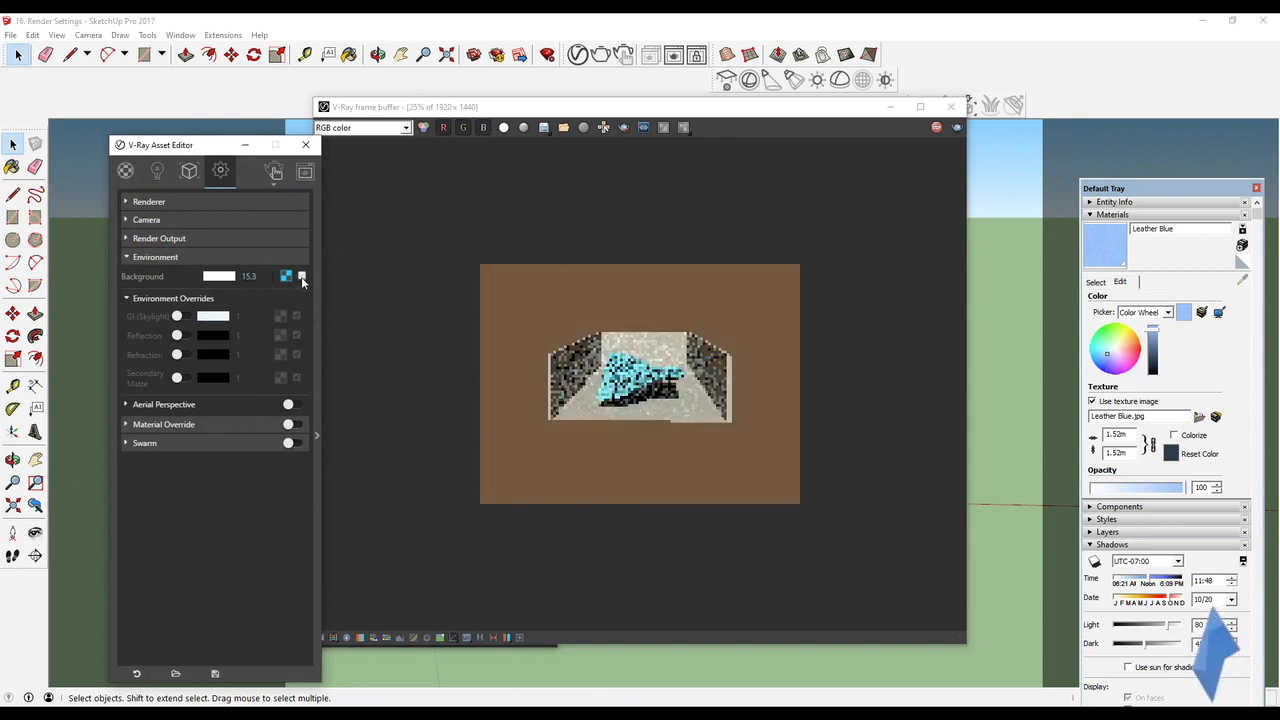
left_click(222, 277)
left_click(354, 277)
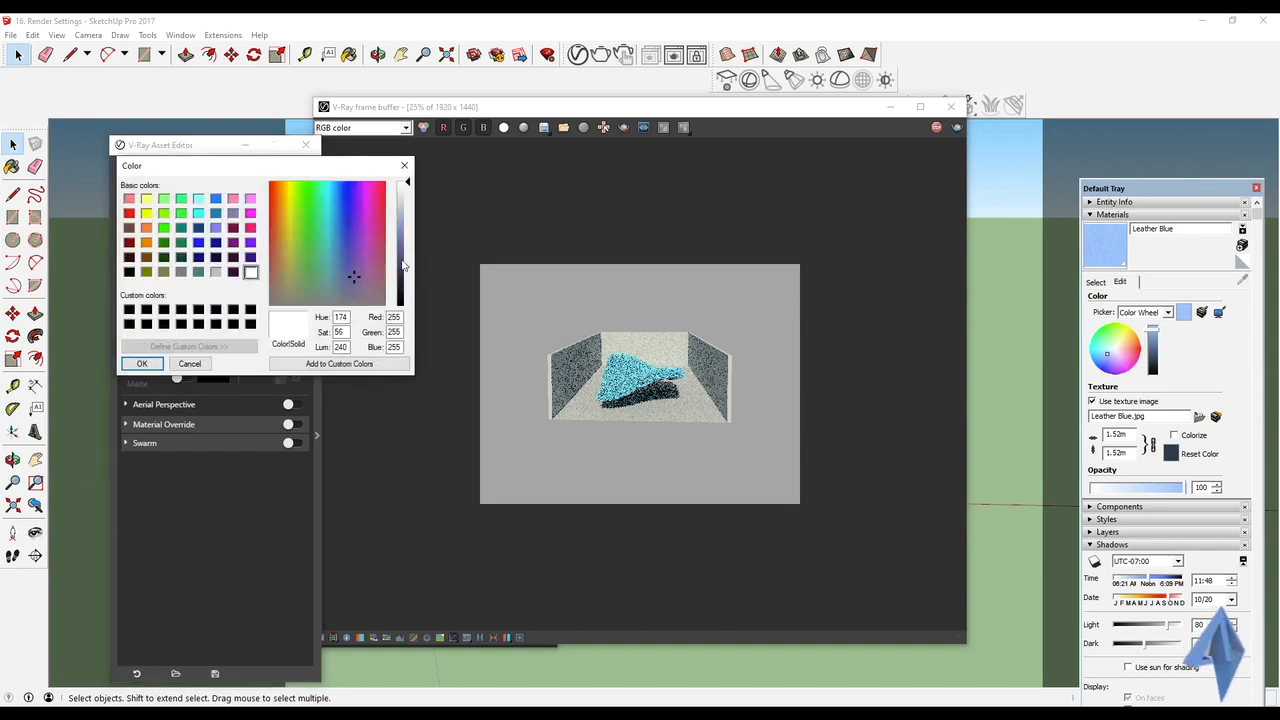
left_click_drag(403, 265, 404, 306)
left_click(141, 363)
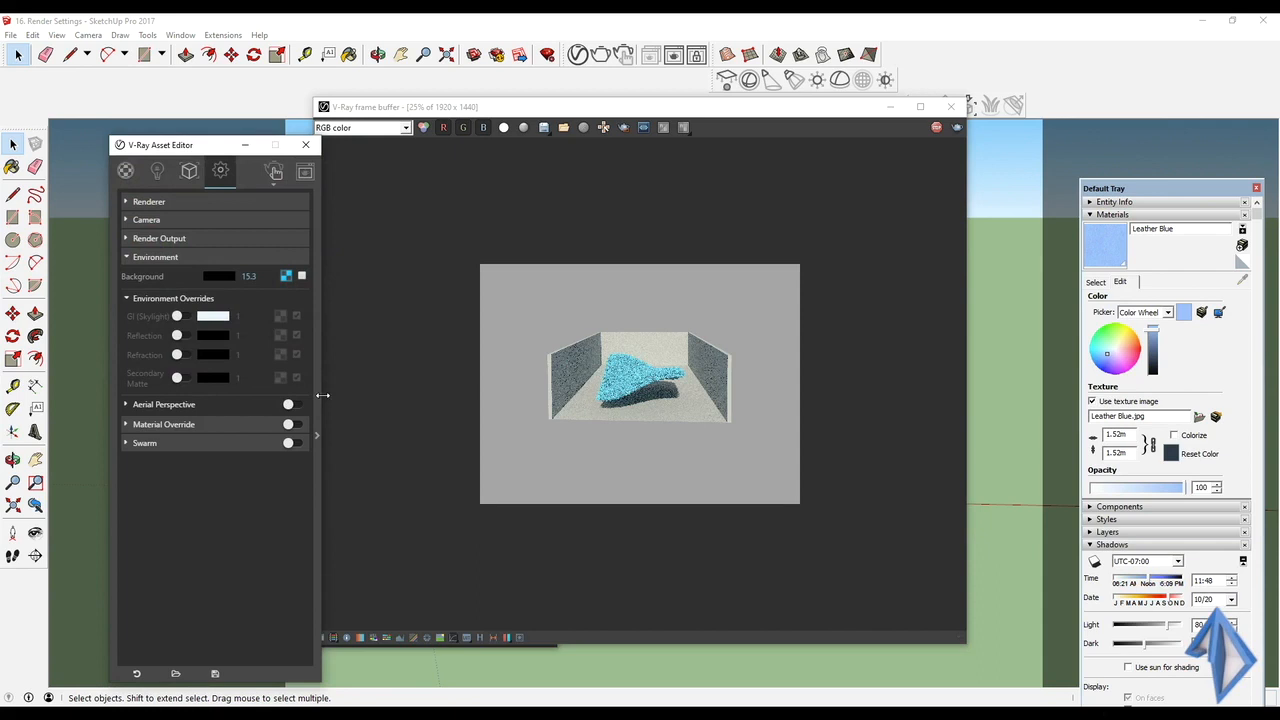
Step: Change the environment background colour to a medium grey
left_click(218, 277)
left_click_drag(404, 306, 404, 262)
left_click(141, 363)
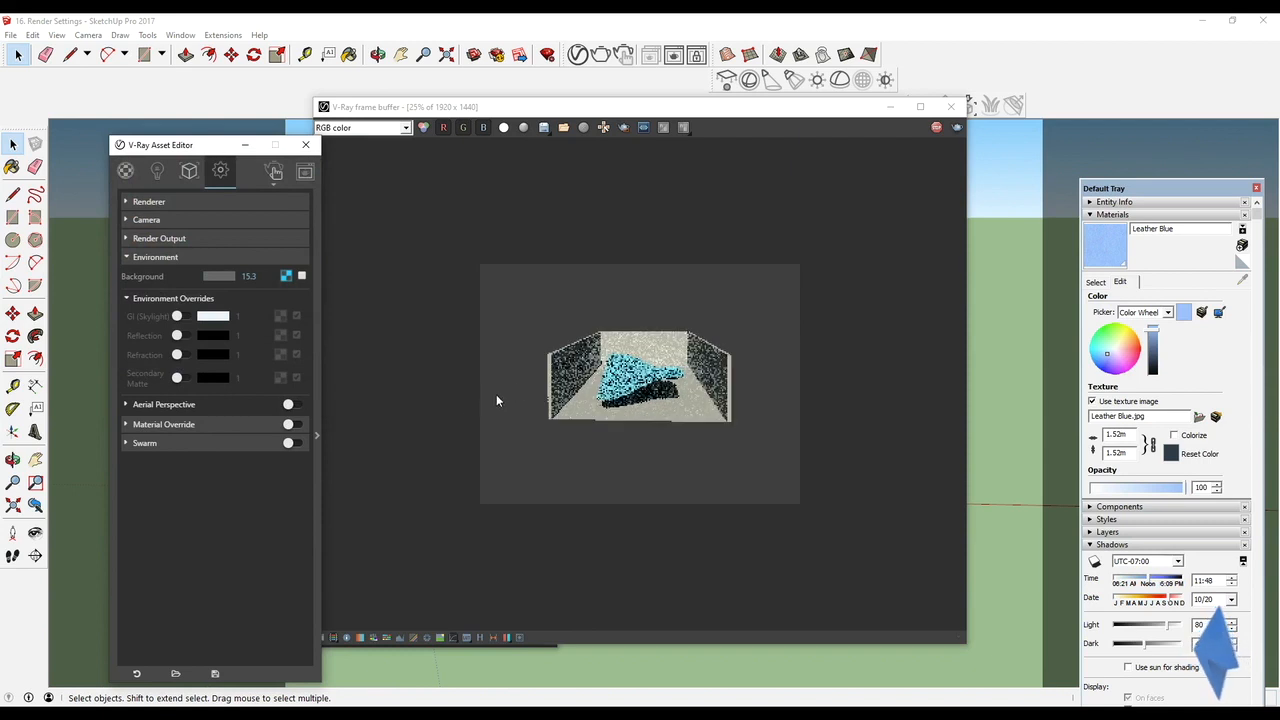
Step: Turn on the GI (Skylight) override and, with the background texture enabled again, replace its Bitmap with Sky
left_click(182, 316)
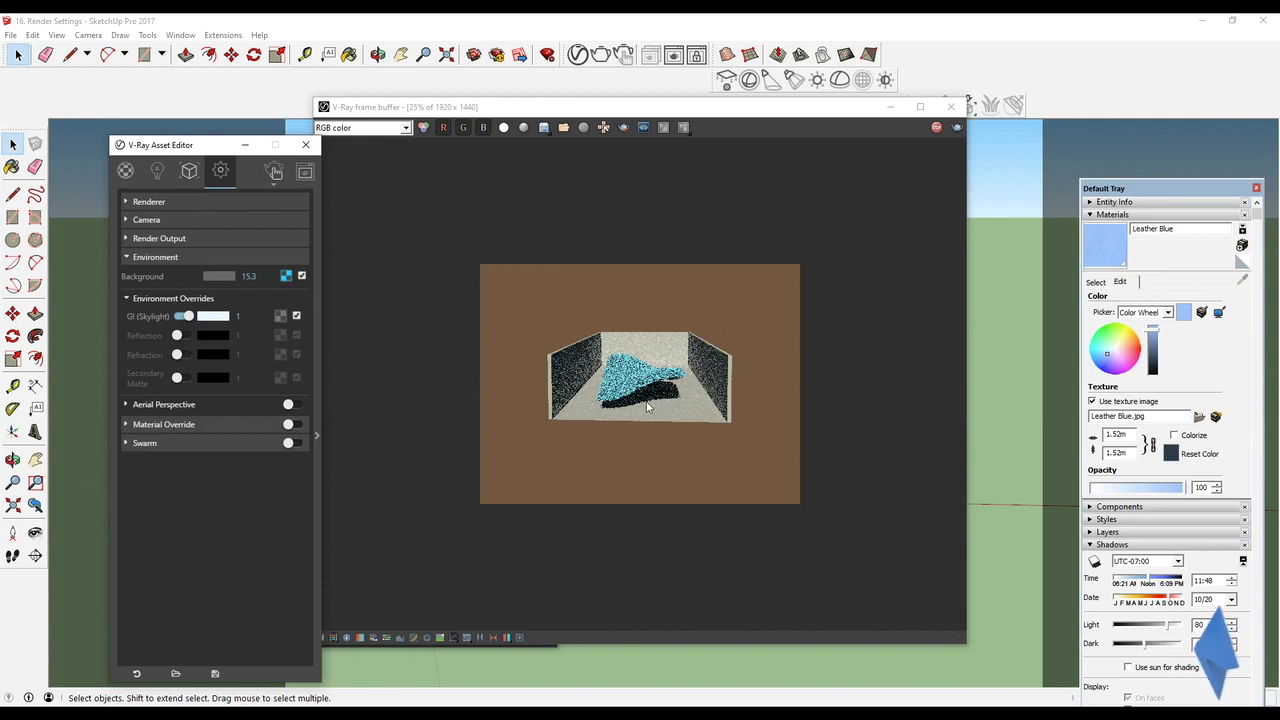
left_click(287, 277)
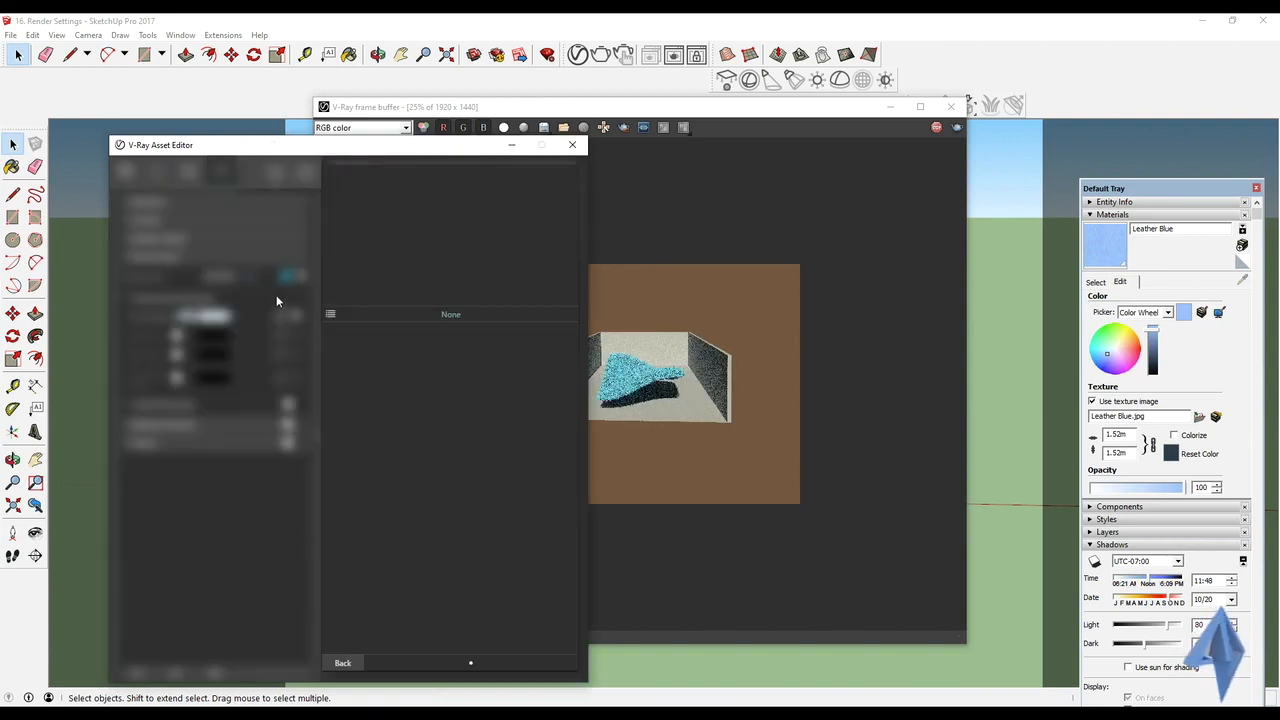
left_click(330, 314)
scroll(229, 476, "down", 3)
left_click(210, 534)
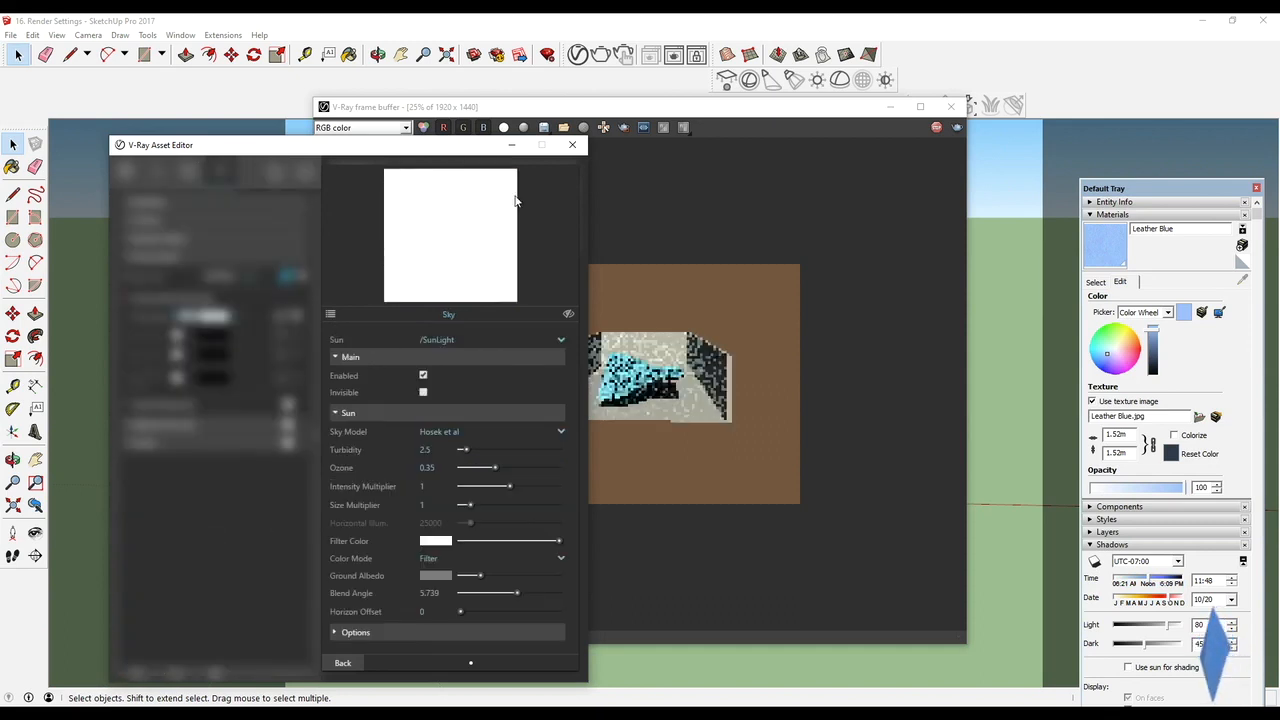
left_click(343, 663)
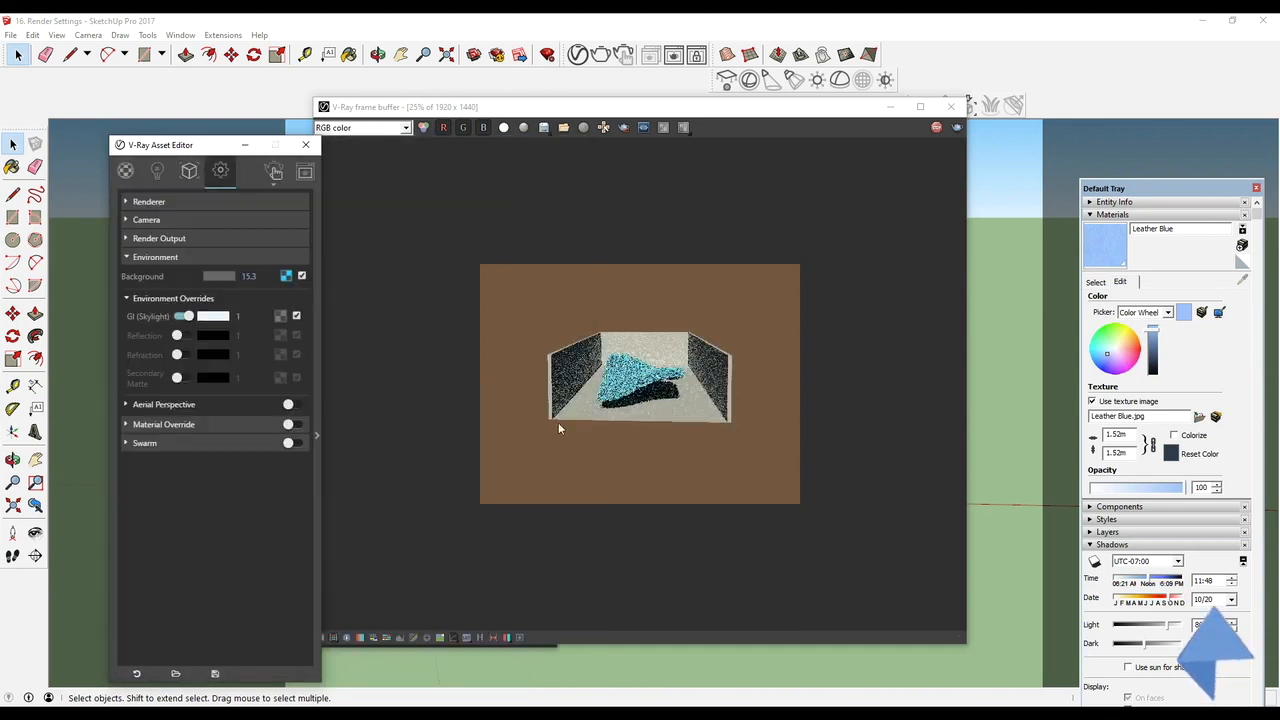
Step: Lower the environment background intensity to 1 and then to 0.5
left_click(260, 276)
key("Return")
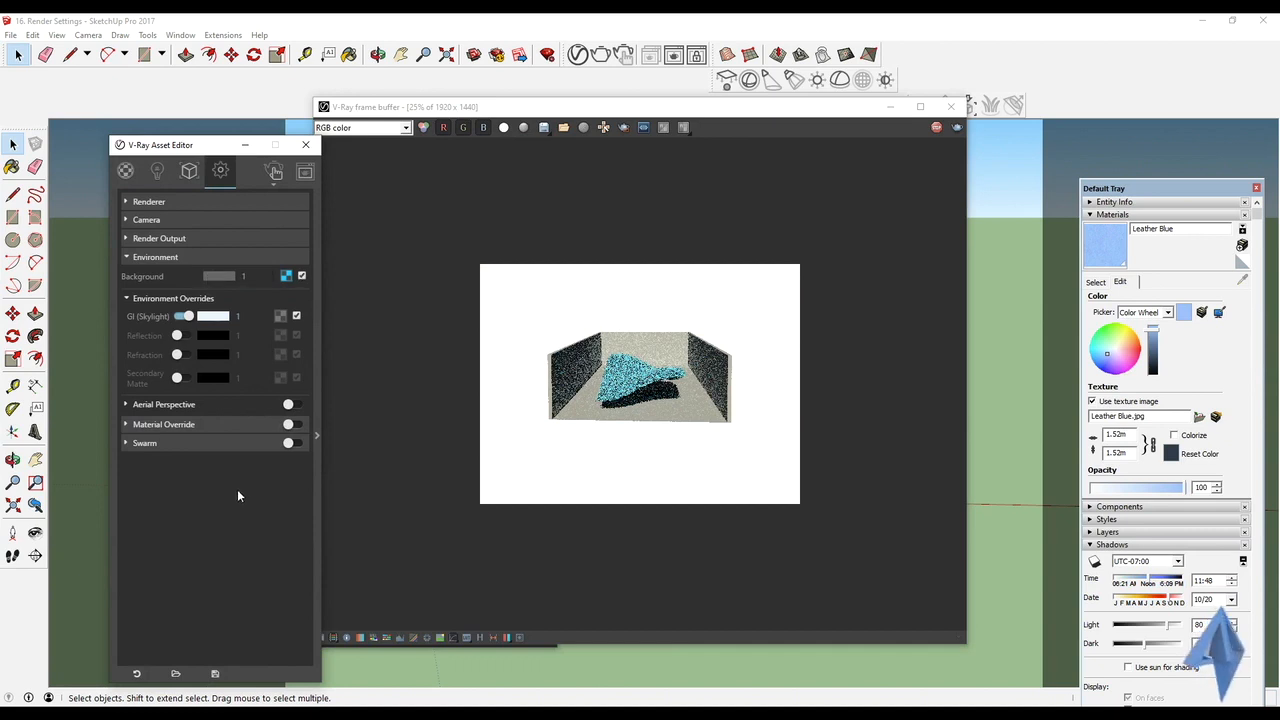
left_click(768, 335)
left_click(245, 293)
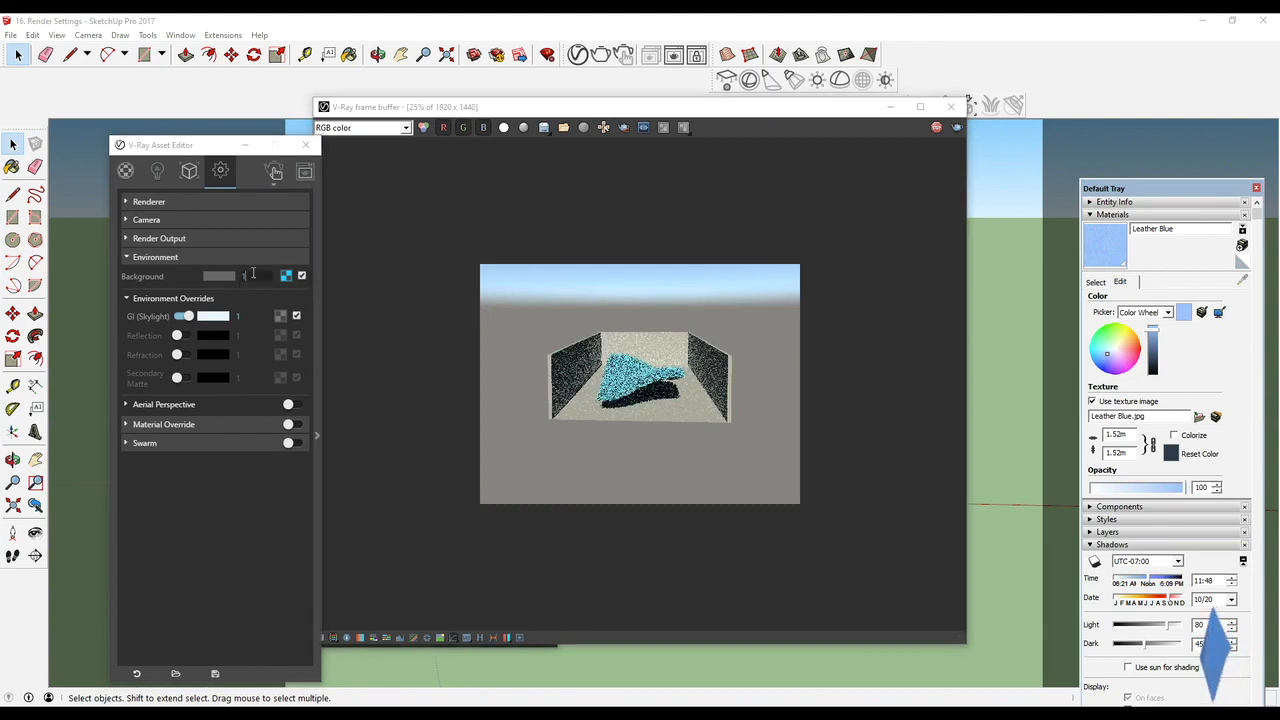
type(".5")
key("Return")
Step: Assign a Bitmap texture to the GI (Skylight) override using the floral image __auto_51 from the BUNGLOW folder
mouse_move(991, 520)
middle_mouse_down()
mouse_move(987, 467)
mouse_move(929, 471)
middle_mouse_up()
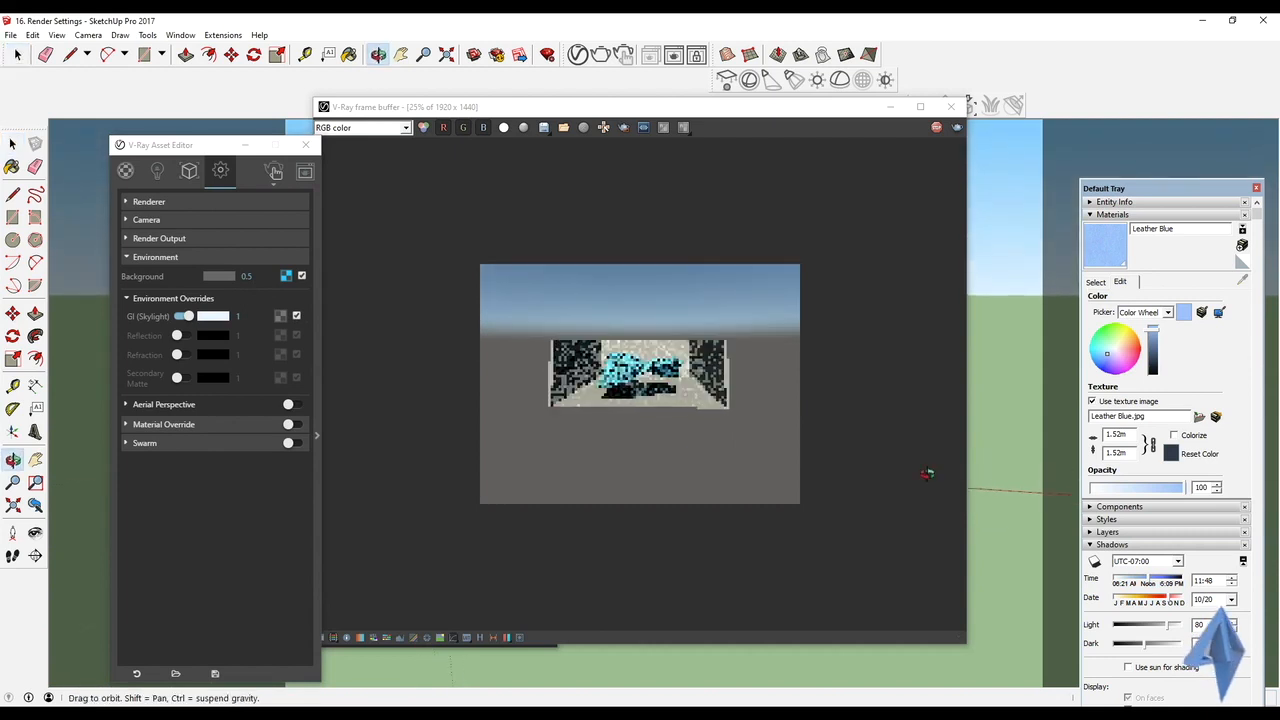
mouse_move(1048, 458)
middle_mouse_down()
mouse_move(977, 423)
mouse_move(985, 455)
middle_mouse_up()
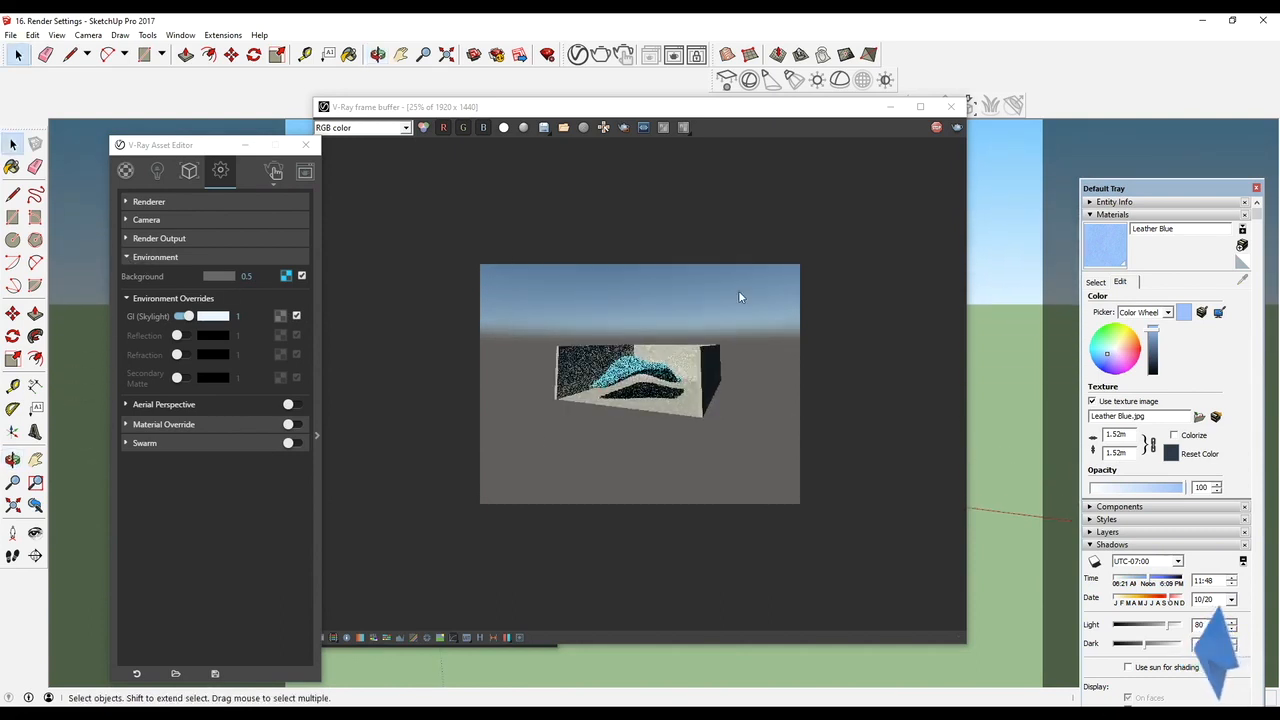
left_click(280, 316)
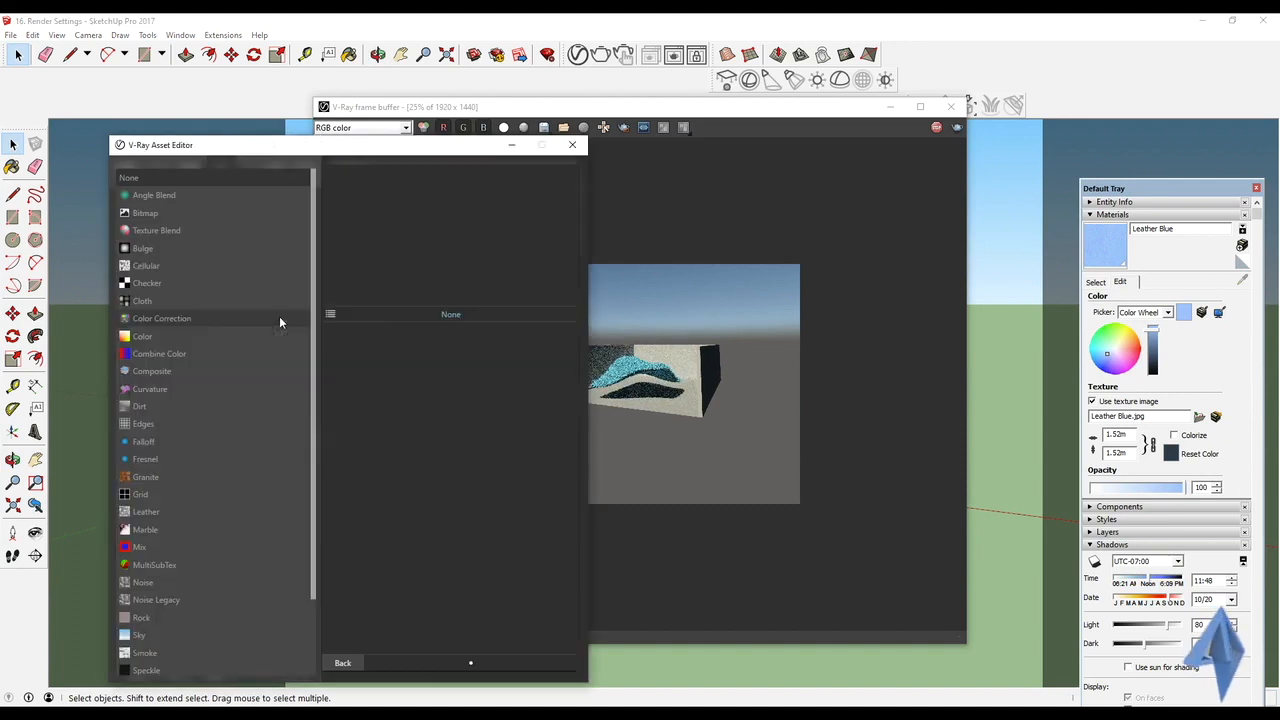
left_click(189, 214)
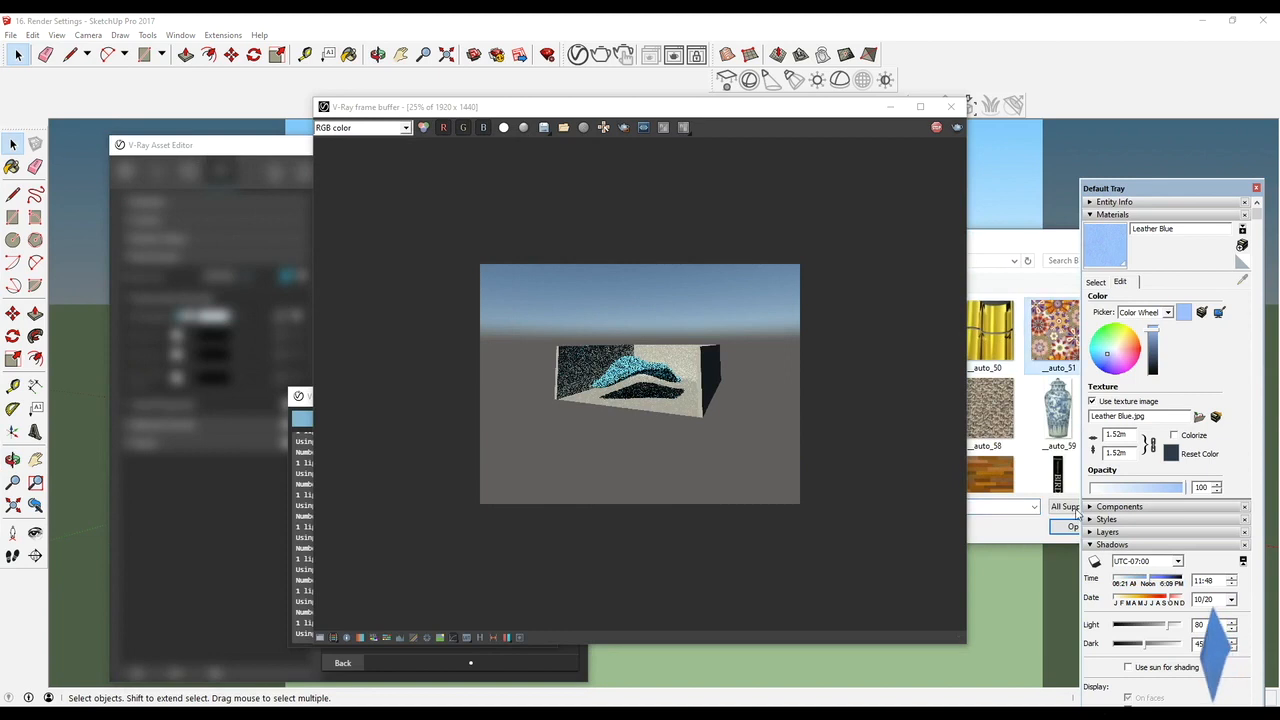
left_click(1070, 527)
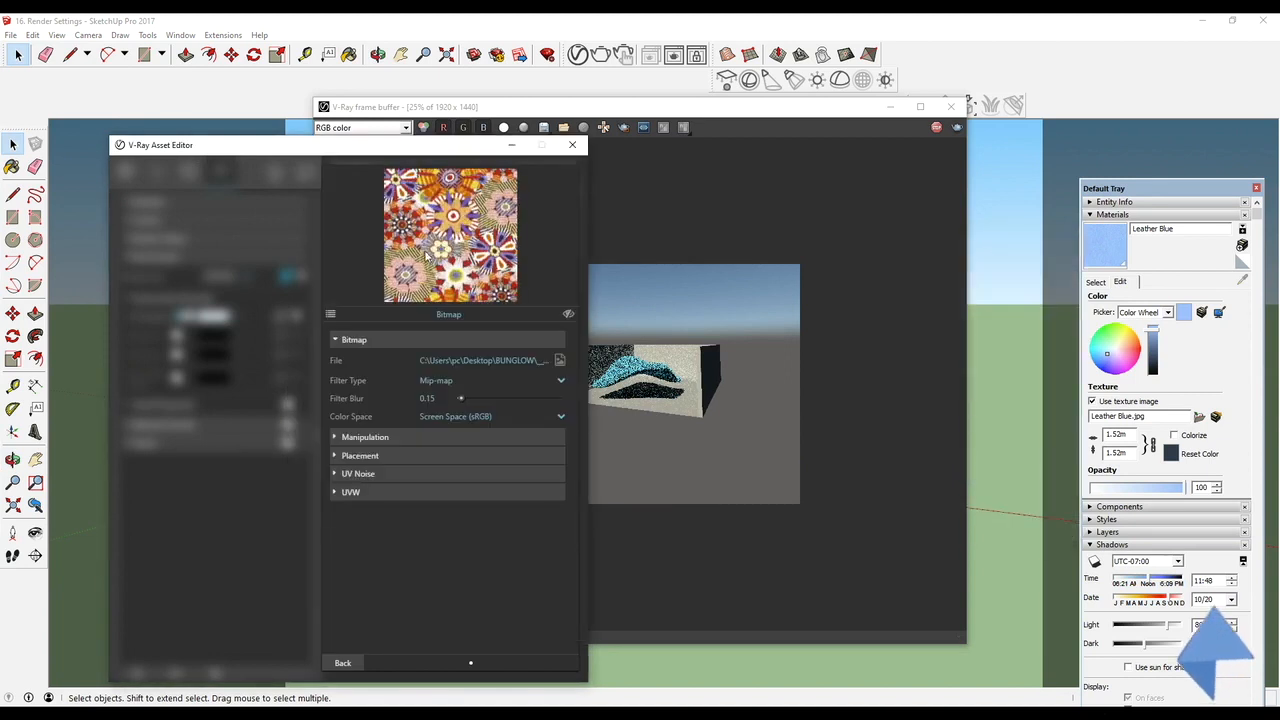
left_click(345, 664)
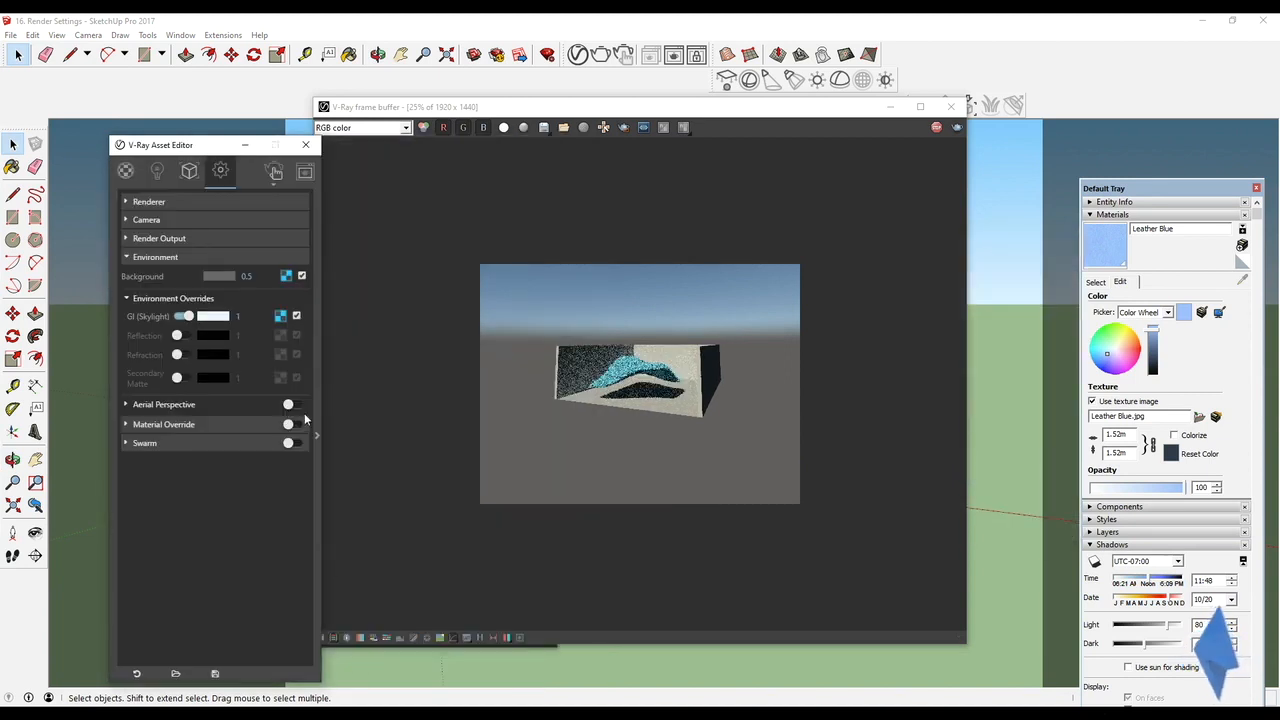
Step: Disable the environment background texture and raise the GI (Skylight) override's intensity to 9.7
left_click(301, 277)
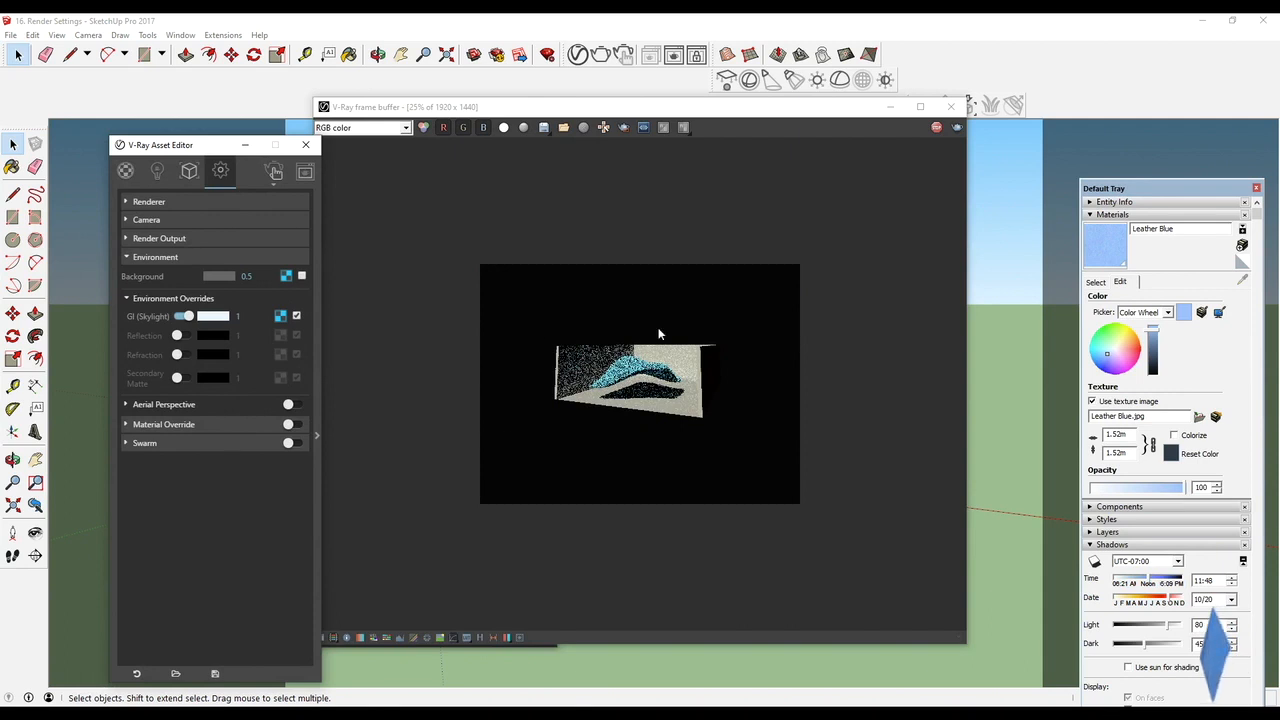
double_click(237, 317)
type("4")
key("Return")
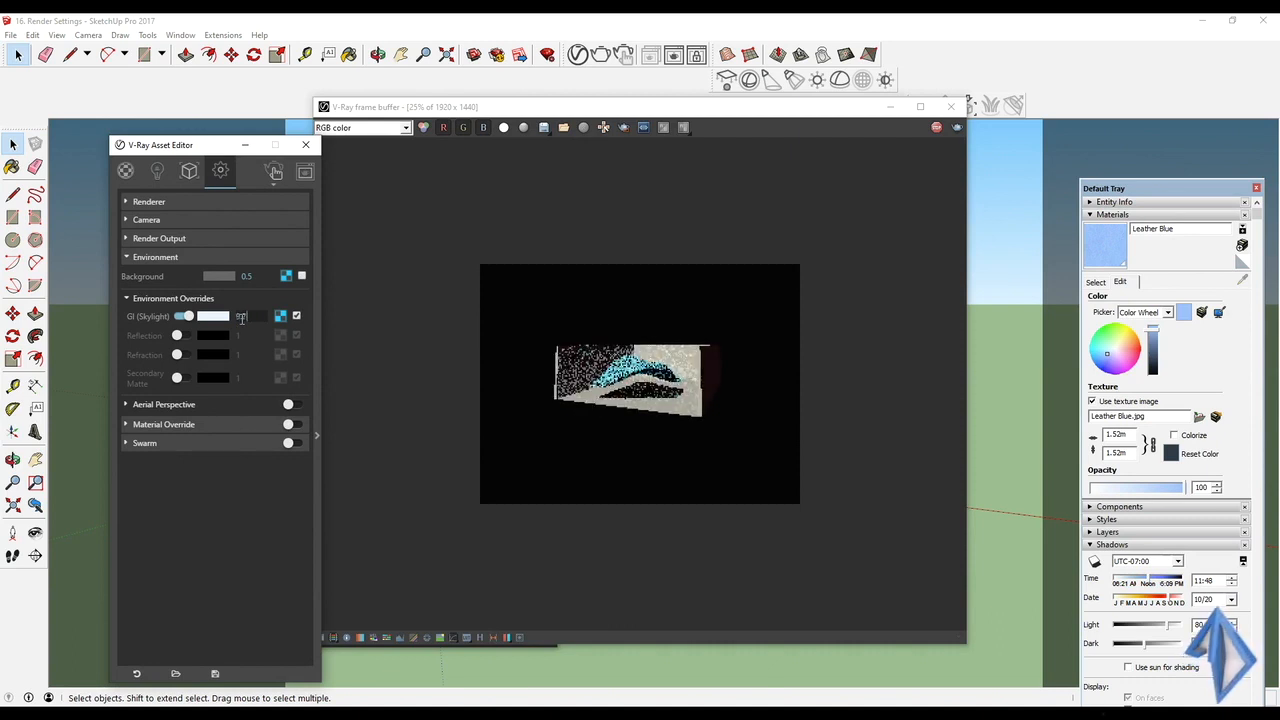
Step: Disable the GI (Skylight) override's texture and re-enable the environment background texture
left_click(297, 317)
left_click(303, 276)
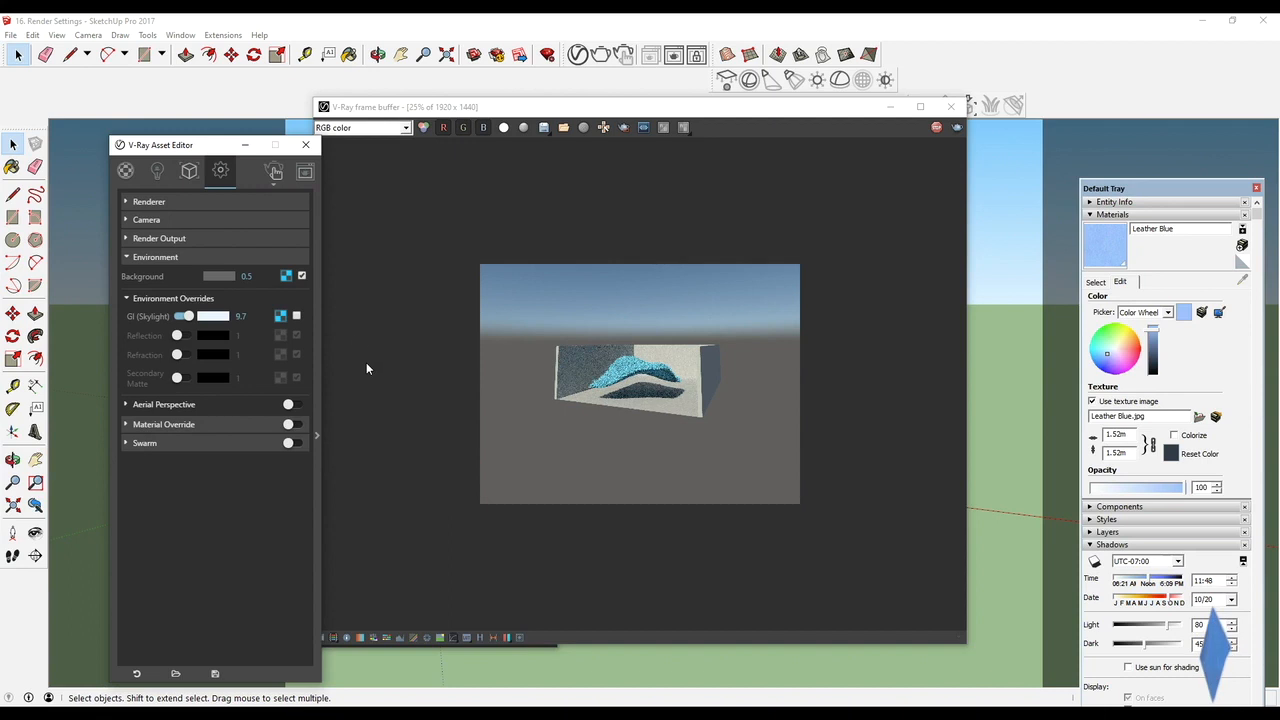
left_click(127, 259)
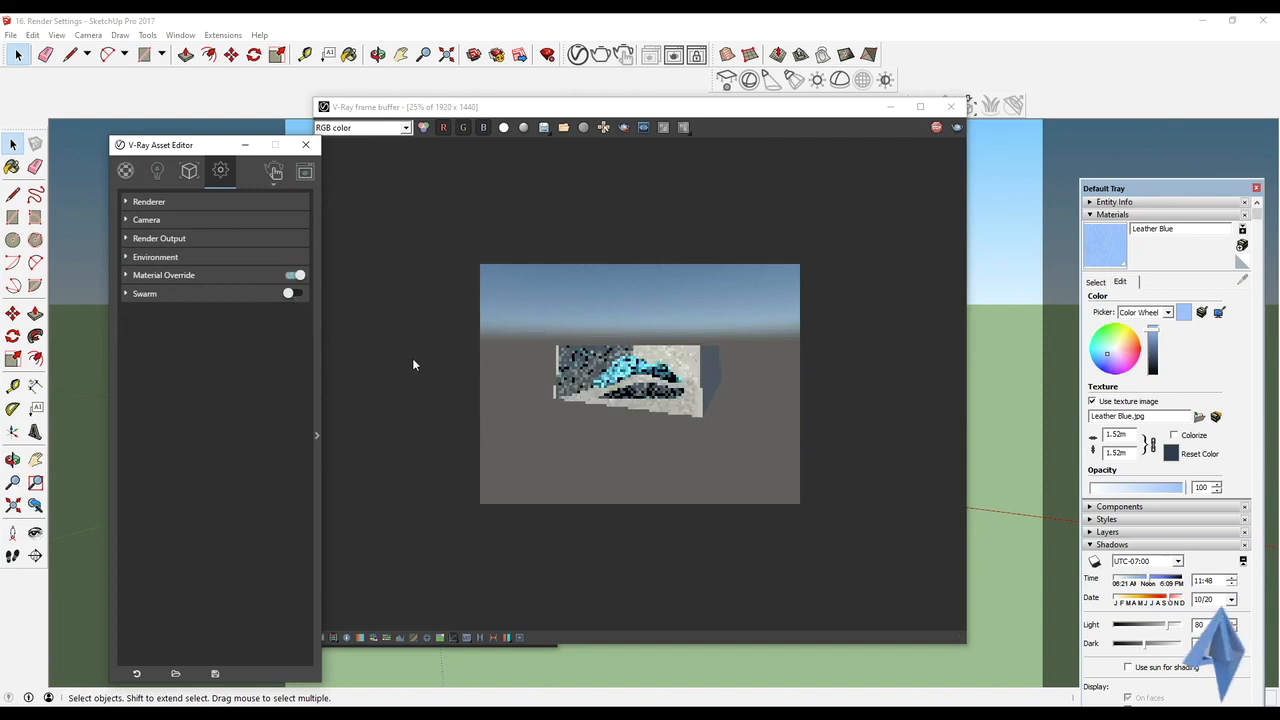
Step: Try Material Override, examine the plain-material render of the box and fur up close, and turn the override off
scroll(652, 385, "up", 2)
scroll(652, 385, "down", 2)
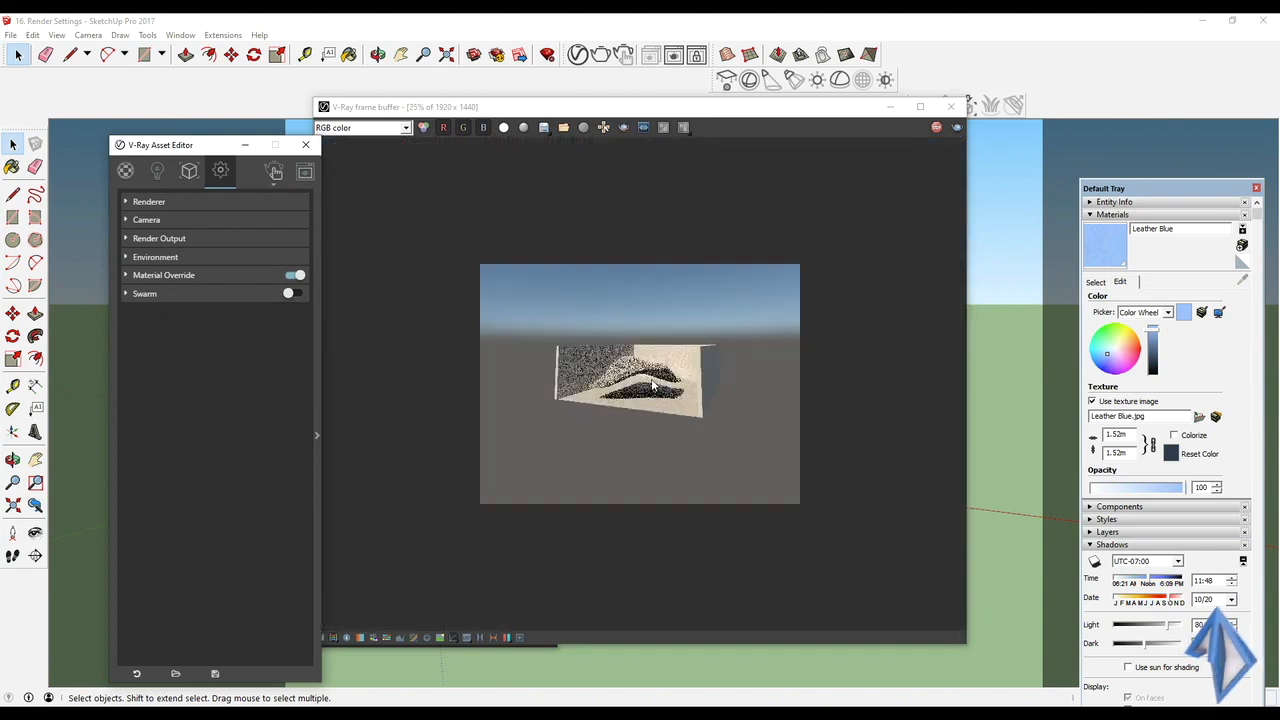
scroll(652, 385, "up", 2)
left_click(651, 378)
scroll(651, 378, "down", 1)
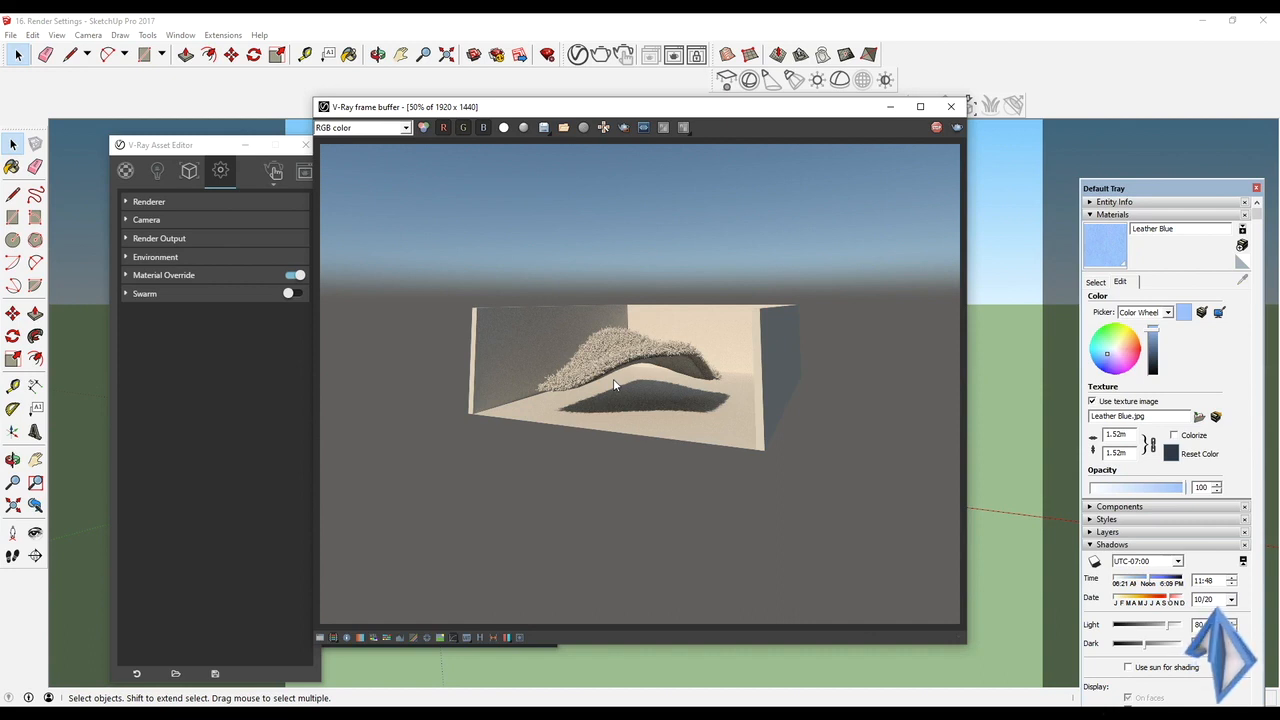
left_click(293, 275)
Step: Try switching Swarm on and off, and look over the Renderer options
left_click(291, 295)
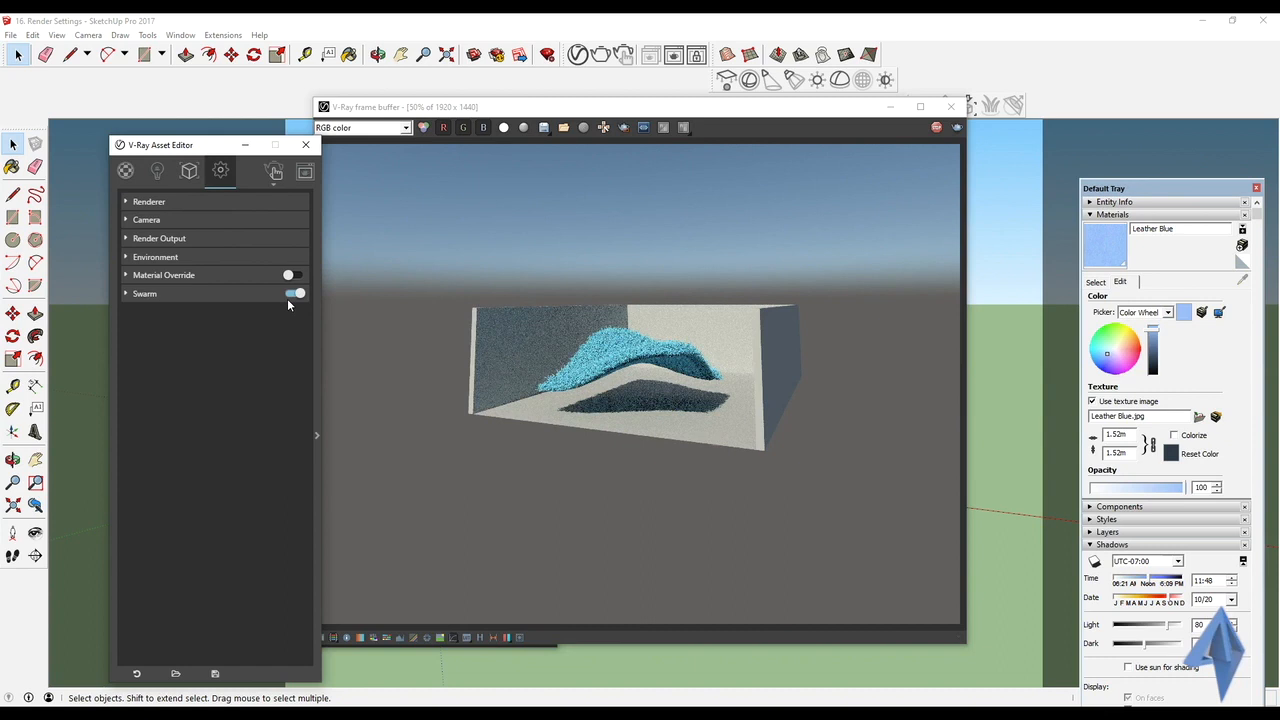
left_click(148, 203)
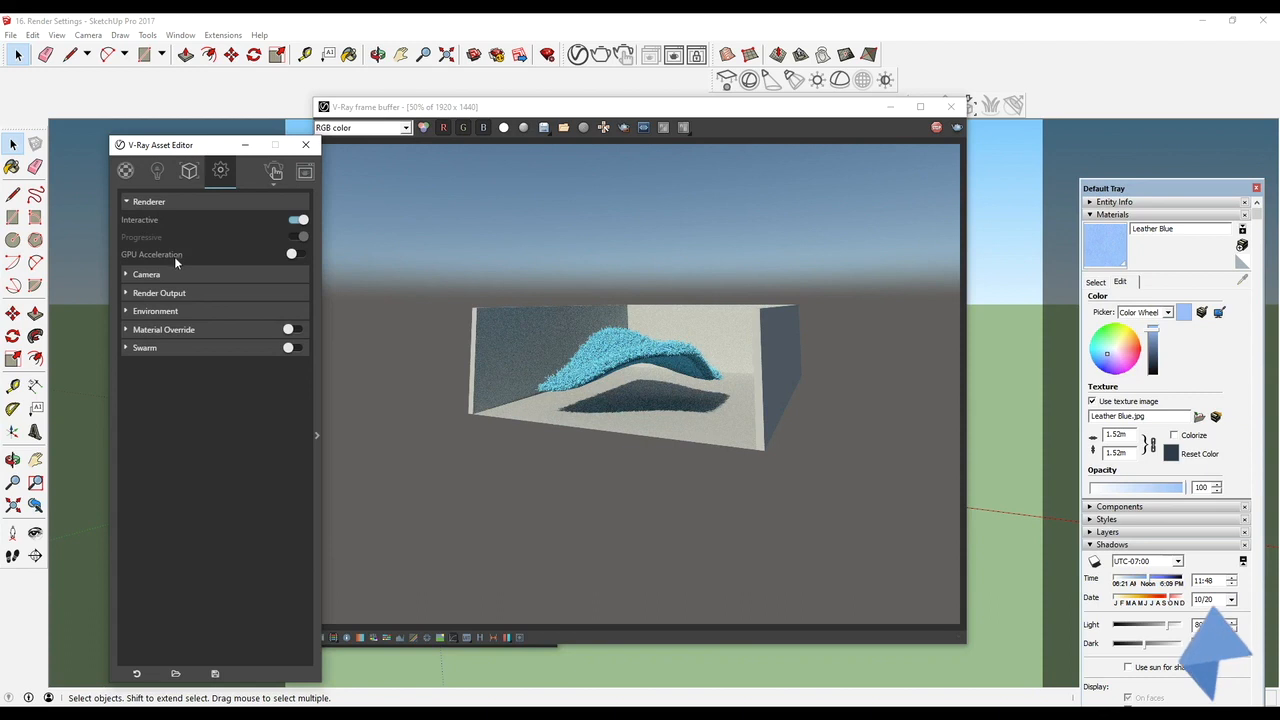
left_click(143, 203)
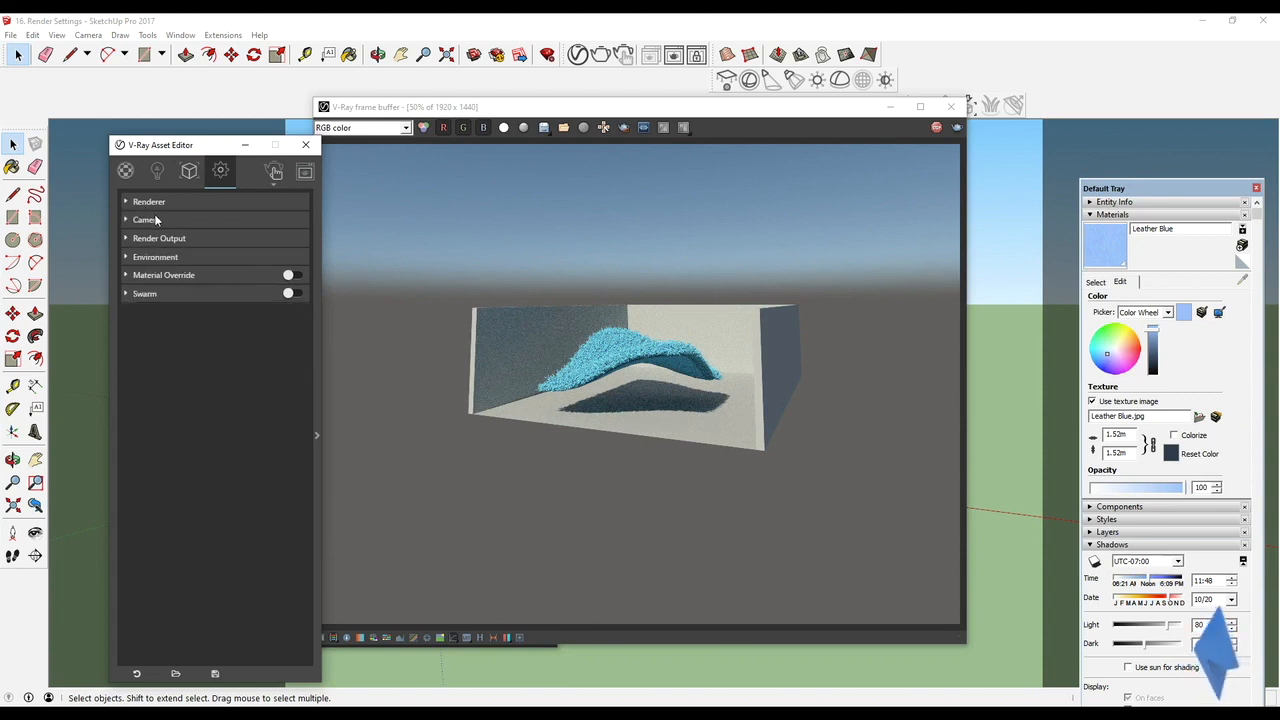